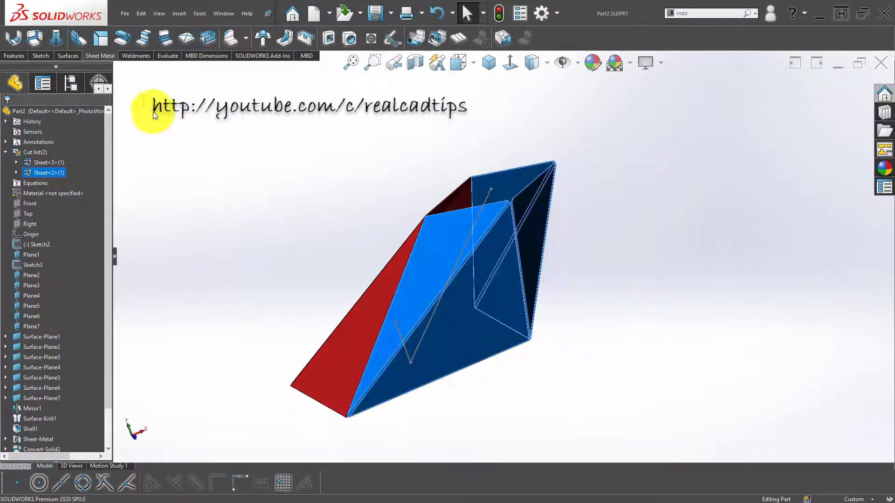
# - Flatten the sheet metal body of Flat-Pattern14, inspect it, and return the part to its folded state
pyautogui.scroll(-2, 63, 342)
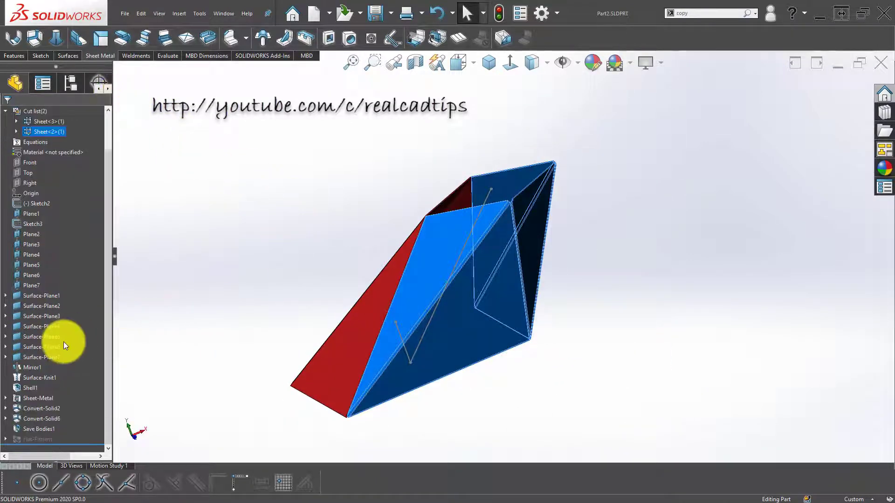
pyautogui.click(7, 438)
pyautogui.click(54, 429)
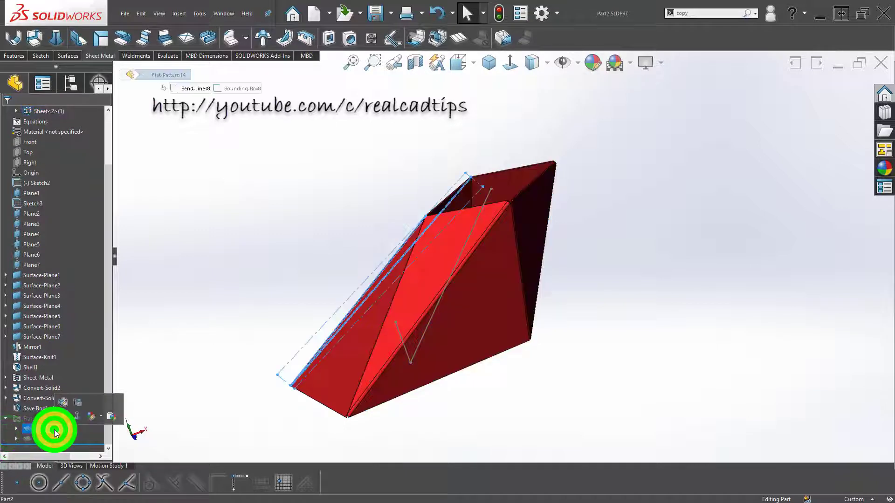
pyautogui.click(77, 407)
pyautogui.moveTo(262, 373); pyautogui.dragTo(462, 361, button='middle')
pyautogui.click(838, 85)
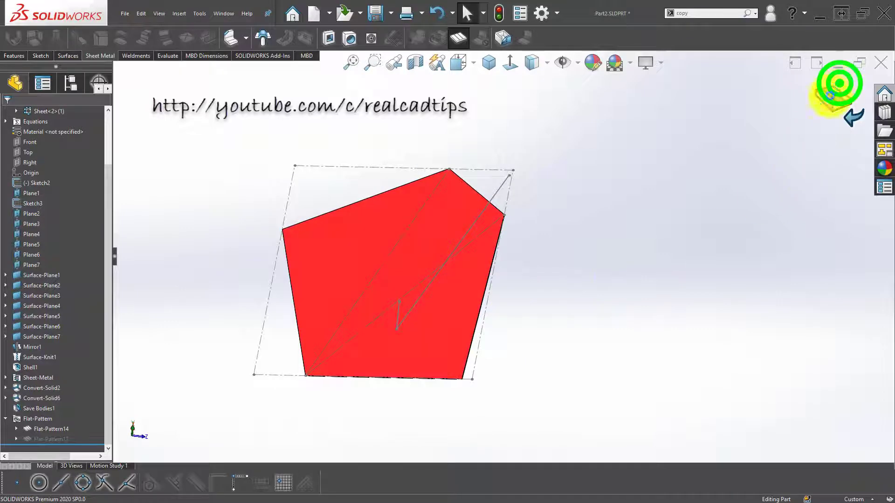
# - Flatten the sheet metal body of Flat-Pattern13, fold it back, and inspect the folded part
pyautogui.click(58, 440)
pyautogui.click(80, 416)
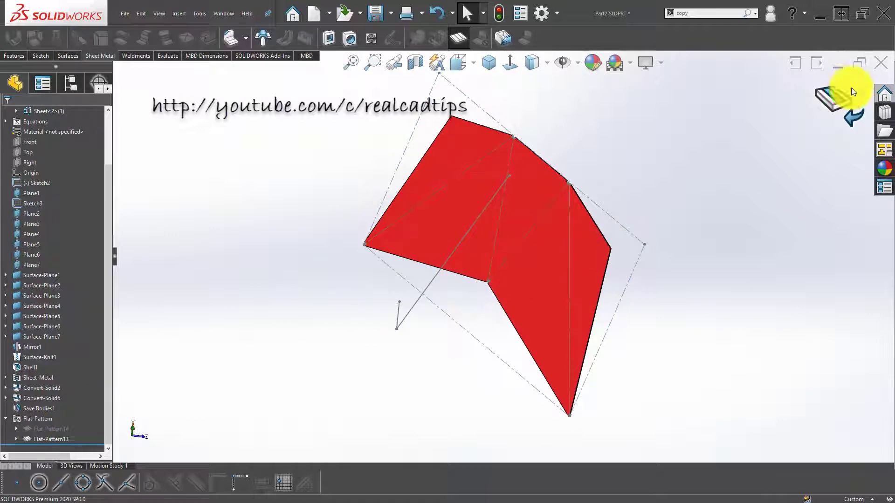
pyautogui.click(851, 87)
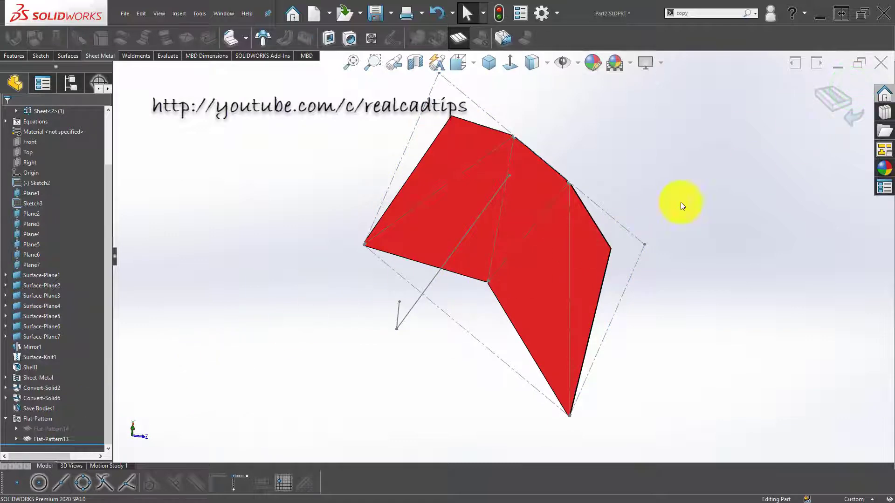
pyautogui.click(823, 103)
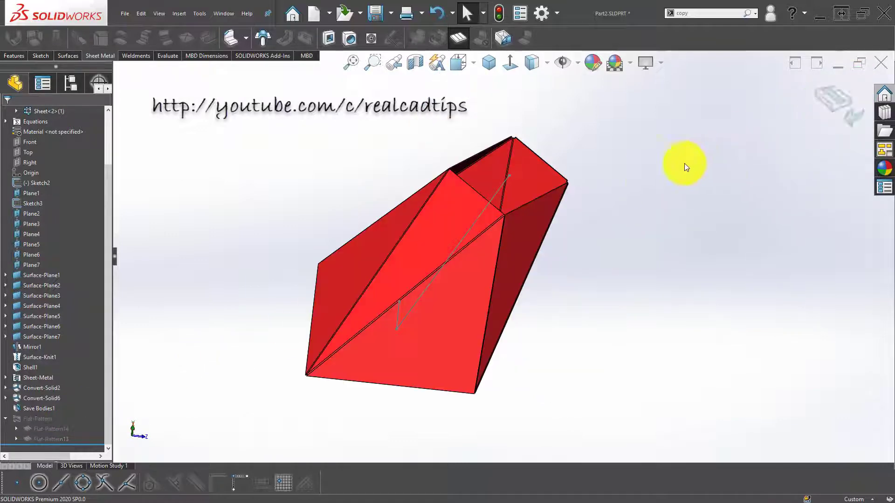
pyautogui.moveTo(644, 177); pyautogui.dragTo(321, 217, button='middle')
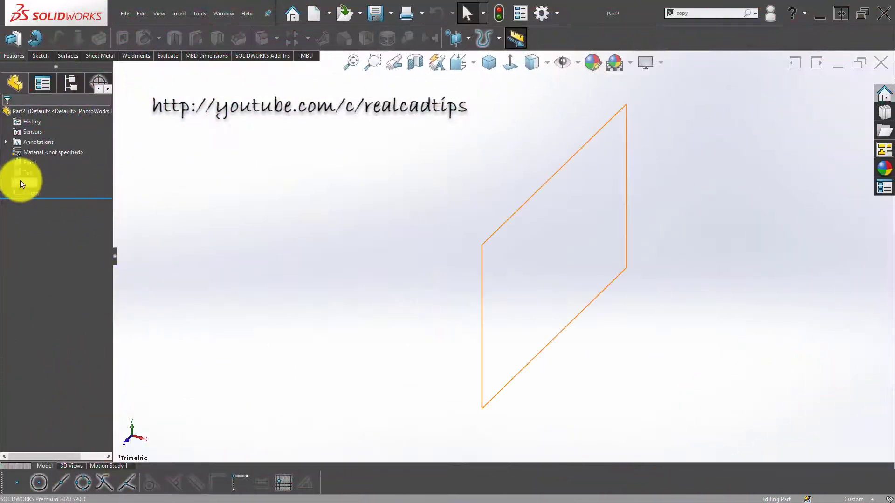
# - Sketch a center rectangle about 91 mm wide on the Top plane, centered on the origin
pyautogui.click(24, 172)
pyautogui.click(35, 156)
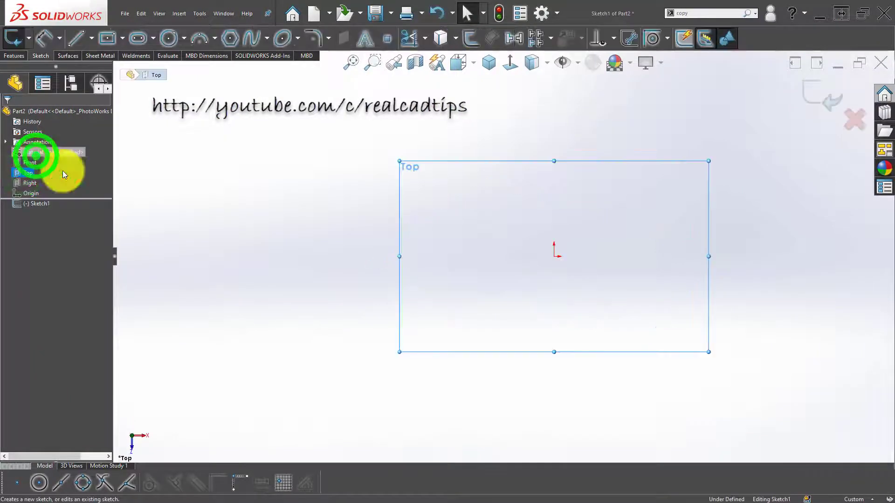
pyautogui.click(268, 189)
pyautogui.click(107, 36)
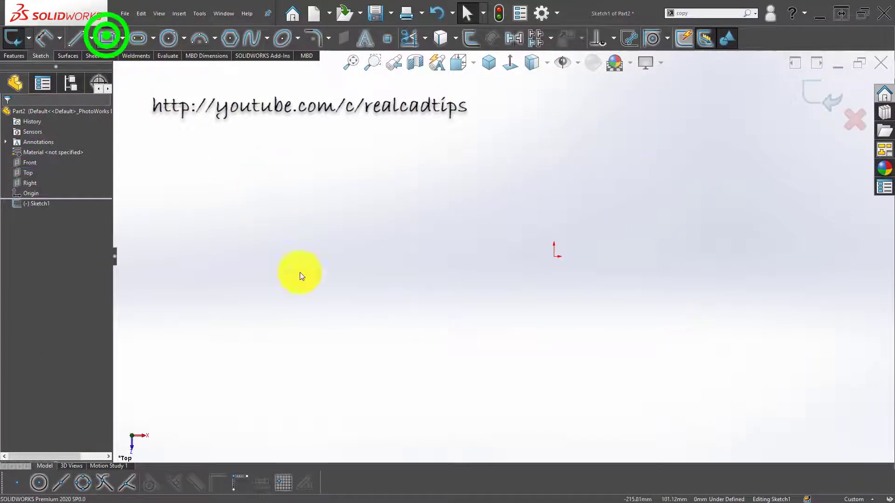
pyautogui.click(553, 256)
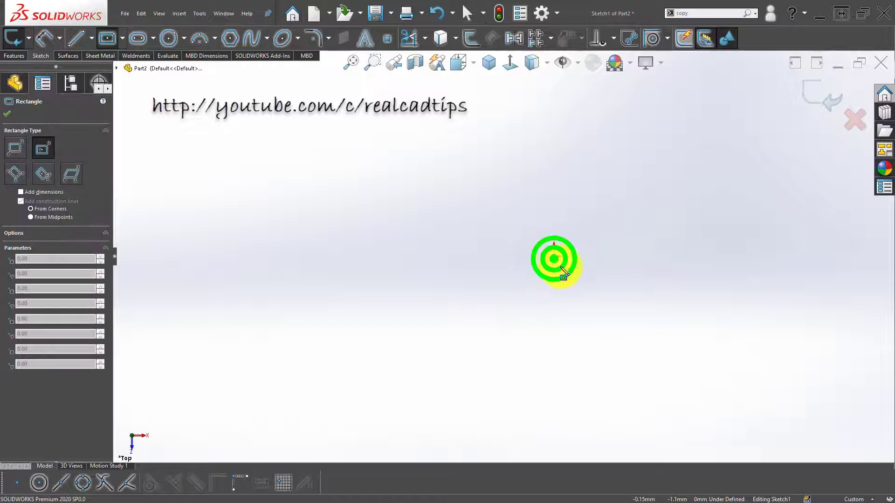
pyautogui.click(641, 324)
# - Dimension the rectangle's horizontal edge and set it to 200 mm
pyautogui.press('d')
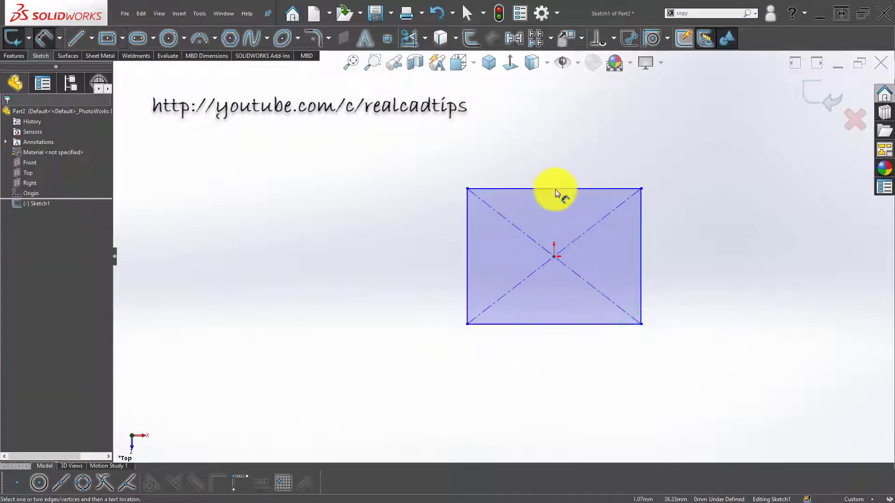
pyautogui.click(555, 189)
pyautogui.click(549, 151)
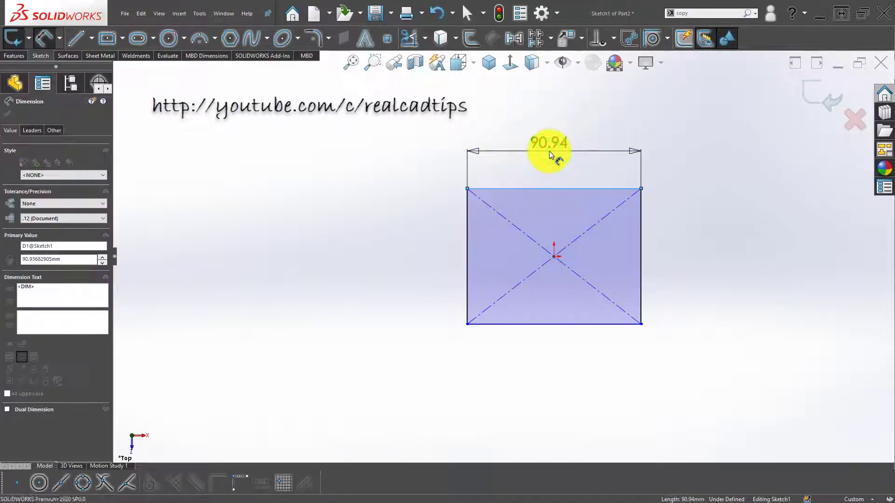
pyautogui.write('200')
pyautogui.press('Return')
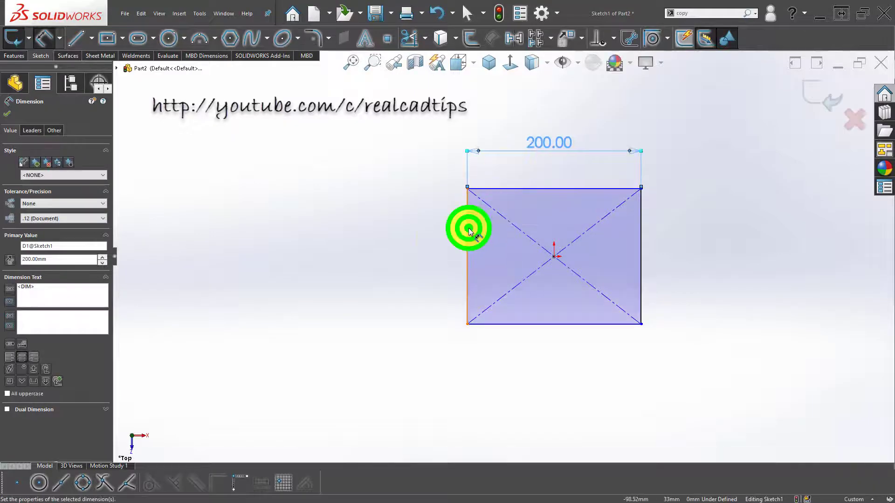
# - Dimension the rectangle's vertical edge as 200 mm and exit the sketch
pyautogui.click(468, 227)
pyautogui.click(416, 242)
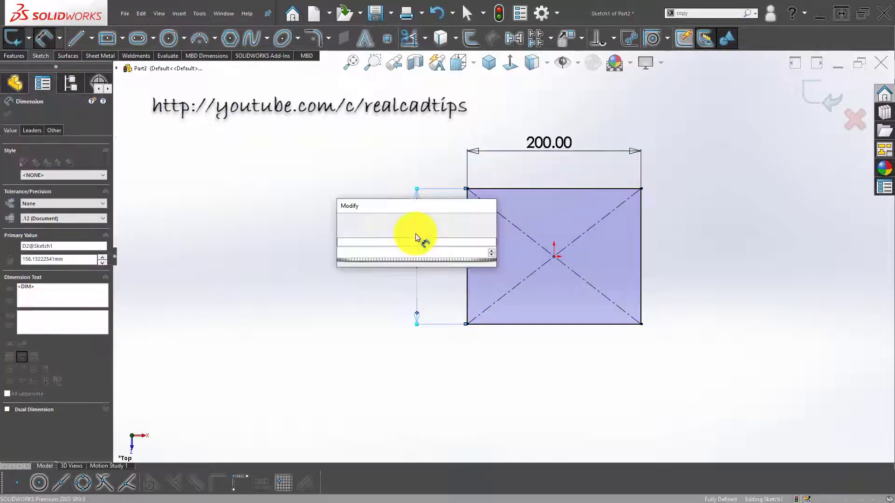
pyautogui.write('200')
pyautogui.press('Return')
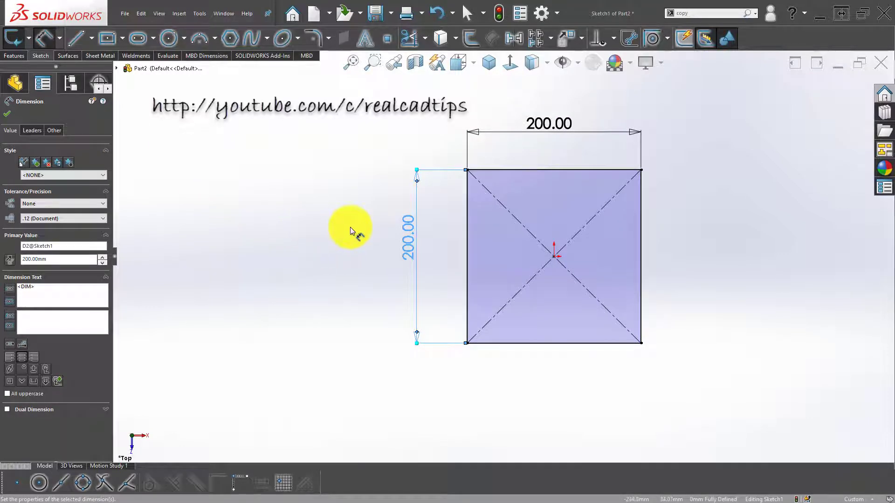
pyautogui.press('f')
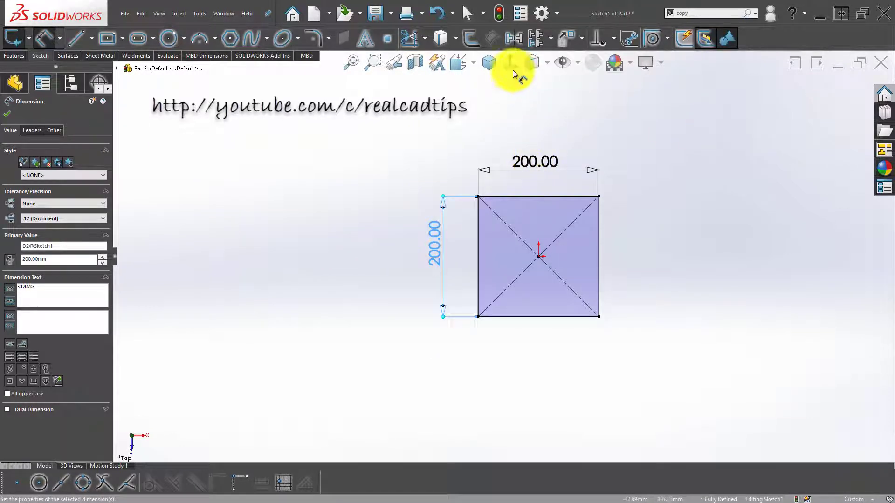
pyautogui.click(7, 114)
pyautogui.click(815, 99)
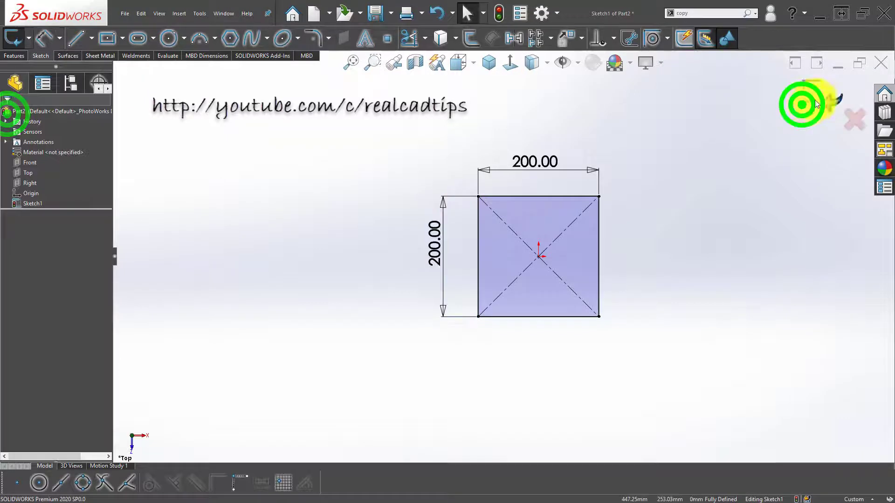
pyautogui.click(653, 253)
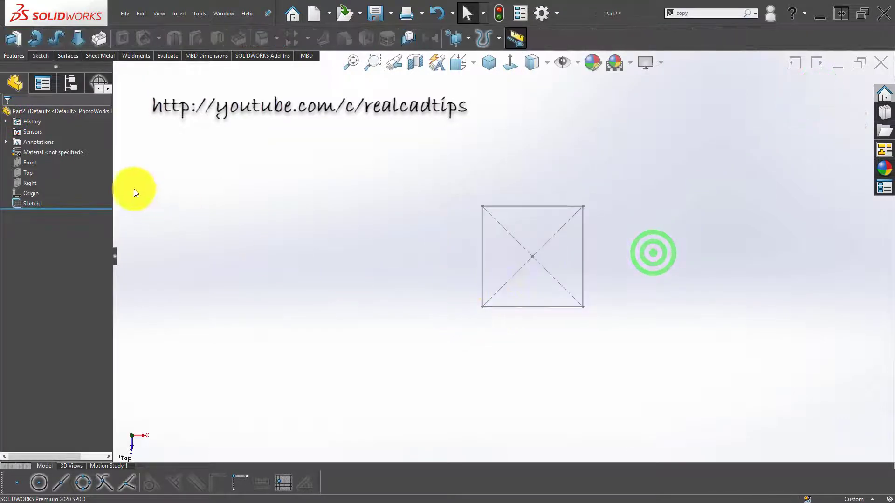
# - Open a sketch on the Front plane in normal view with all item types hidden
pyautogui.click(27, 162)
pyautogui.click(32, 149)
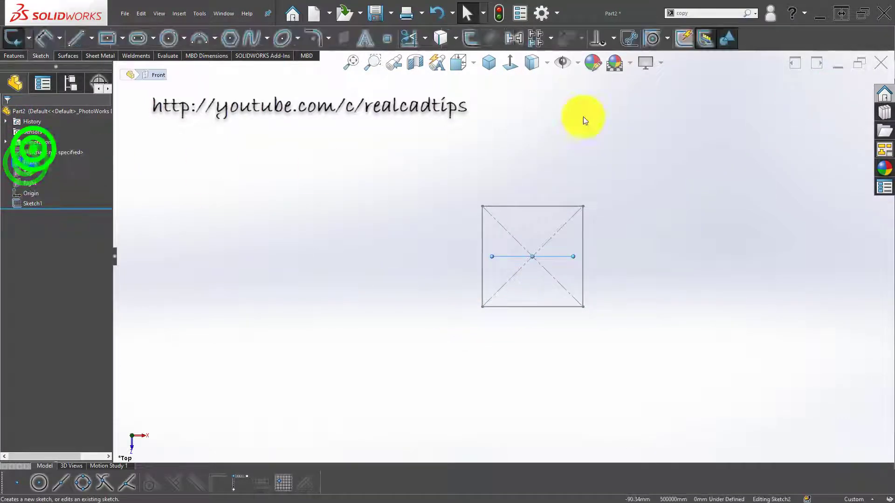
pyautogui.click(511, 62)
pyautogui.click(548, 117)
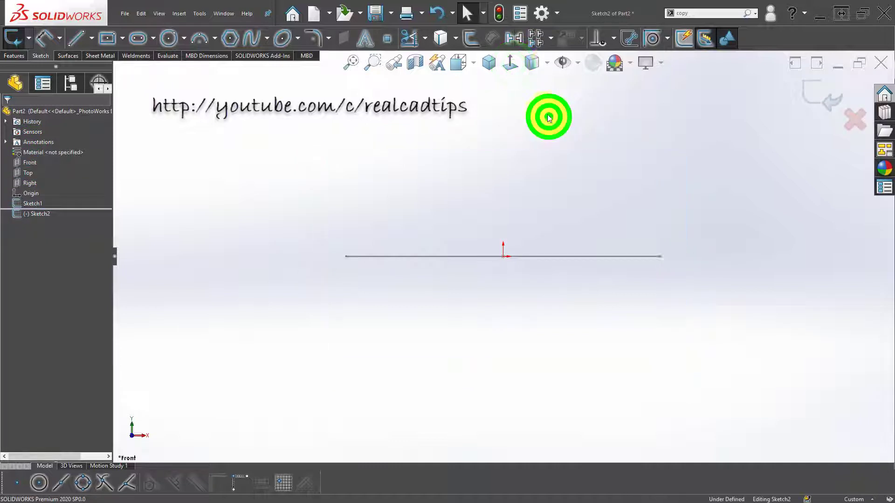
pyautogui.click(563, 62)
# - Draw a vertical line about 44 mm long upward from the origin, exit the sketch and show the hidden items
pyautogui.click(74, 37)
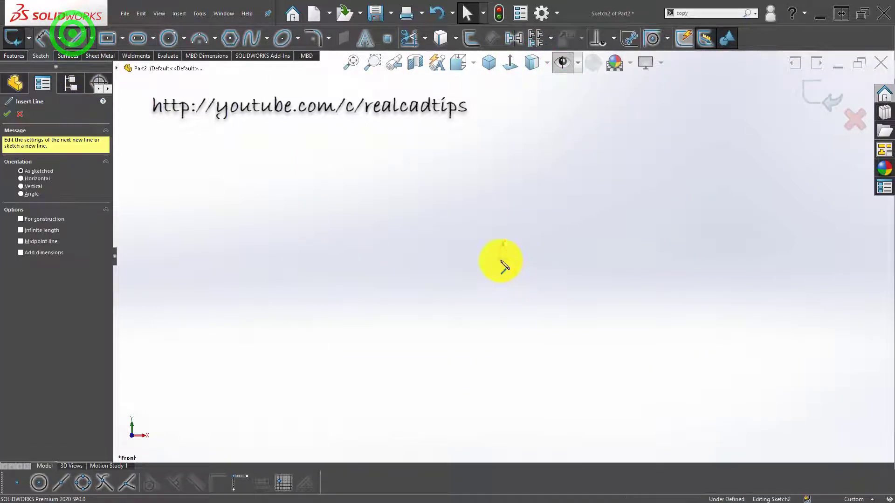
pyautogui.click(503, 257)
pyautogui.click(503, 200)
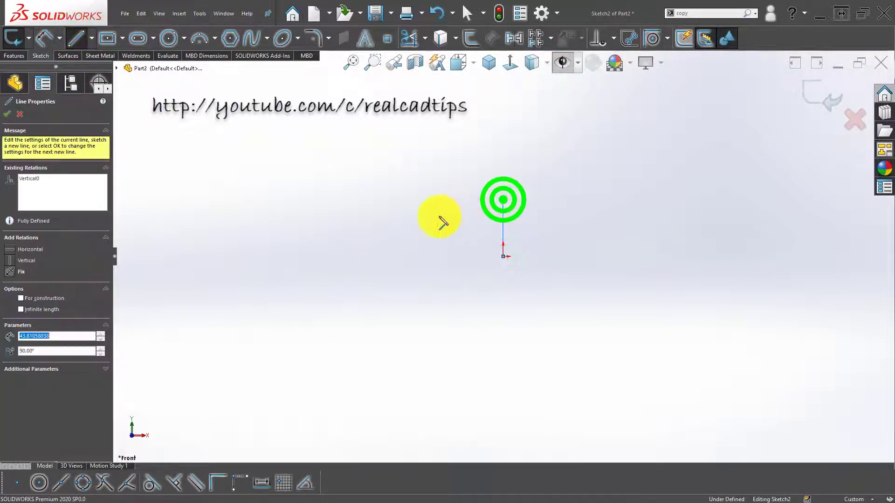
pyautogui.doubleClick(437, 216)
pyautogui.press('Escape')
pyautogui.click(816, 99)
pyautogui.click(565, 112)
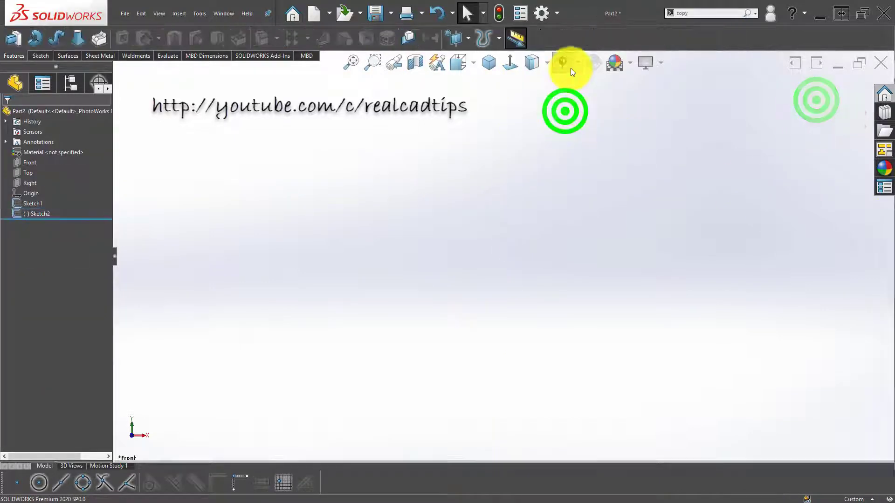
pyautogui.click(566, 63)
pyautogui.click(353, 224)
# - Create a reference plane through two diagonally opposite corners of the square and the upper endpoint of the vertical line
pyautogui.moveTo(432, 263); pyautogui.dragTo(434, 360, button='middle')
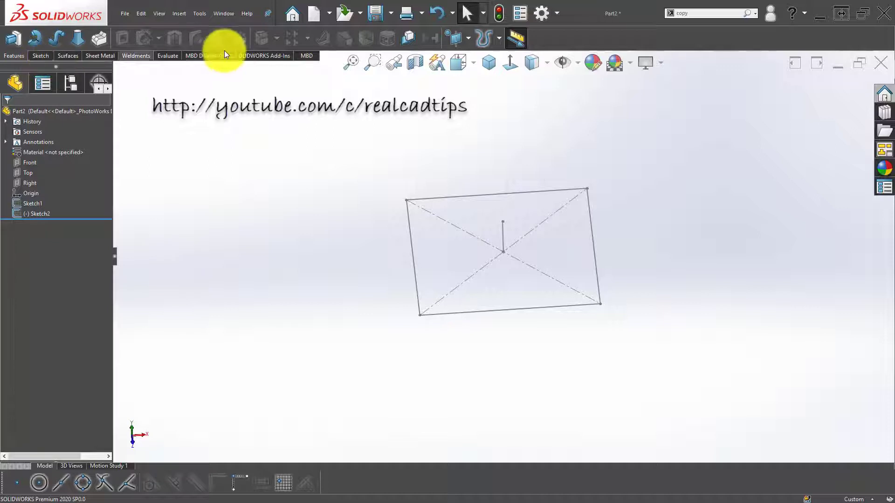
pyautogui.click(464, 37)
pyautogui.click(462, 52)
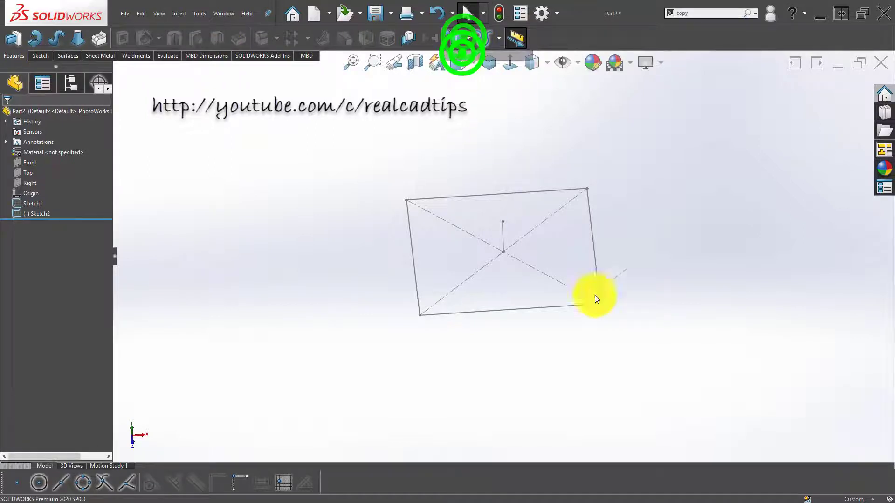
pyautogui.click(588, 189)
pyautogui.click(419, 317)
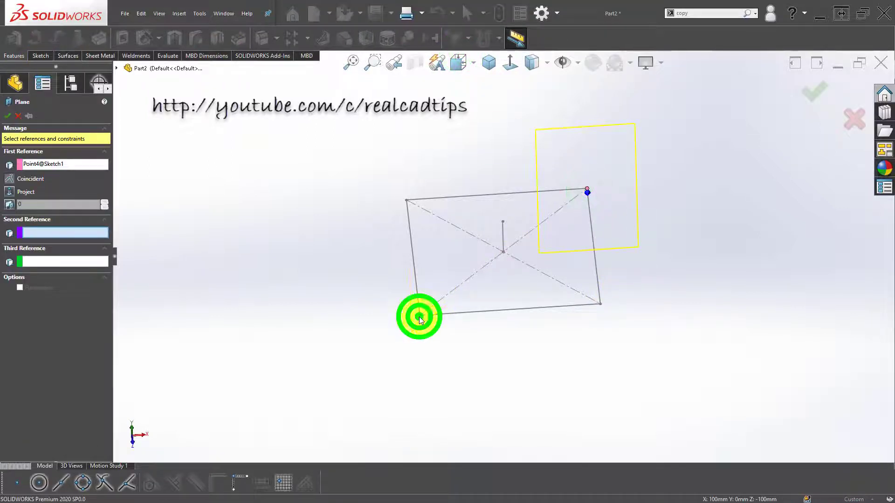
pyautogui.click(503, 223)
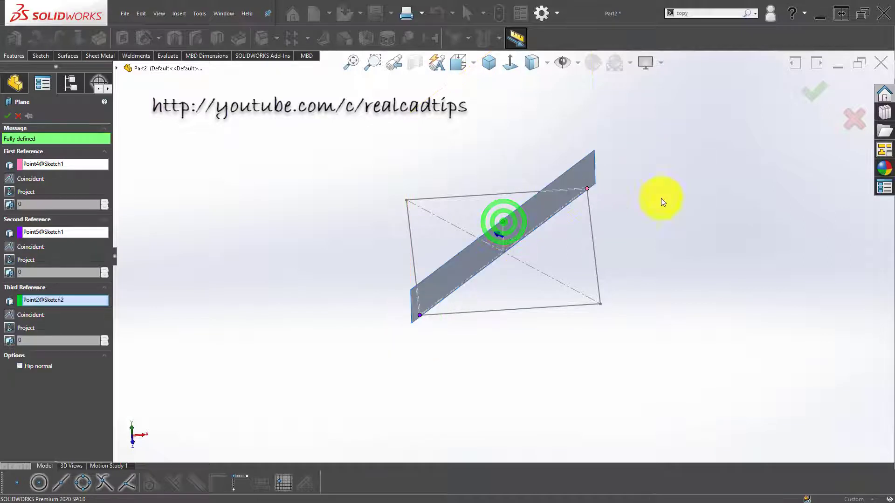
pyautogui.moveTo(583, 233); pyautogui.dragTo(579, 205, button='middle')
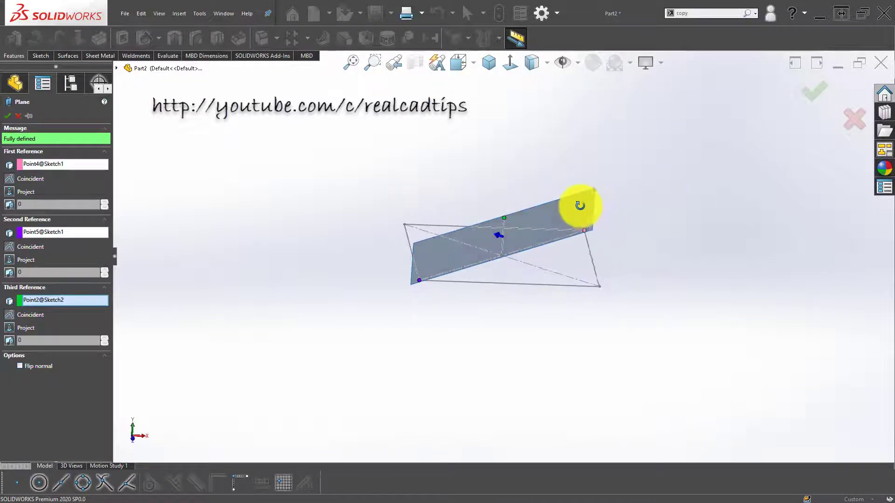
pyautogui.click(812, 94)
pyautogui.click(674, 253)
# - Open a sketch on the new diagonal plane in normal view with all item types hidden
pyautogui.moveTo(536, 250)
pyautogui.mouseDown(button='middle')
pyautogui.moveTo(524, 219)
pyautogui.moveTo(625, 229)
pyautogui.mouseUp(button='middle')
pyautogui.moveTo(564, 207)
pyautogui.mouseDown(button='middle')
pyautogui.moveTo(565, 266)
pyautogui.moveTo(558, 212)
pyautogui.mouseUp(button='middle')
pyautogui.click(594, 186)
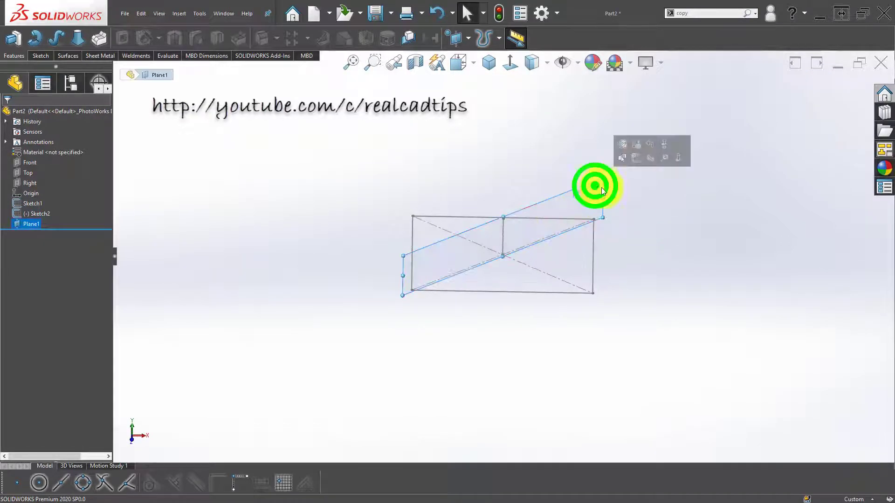
pyautogui.click(638, 157)
pyautogui.click(525, 130)
pyautogui.click(515, 60)
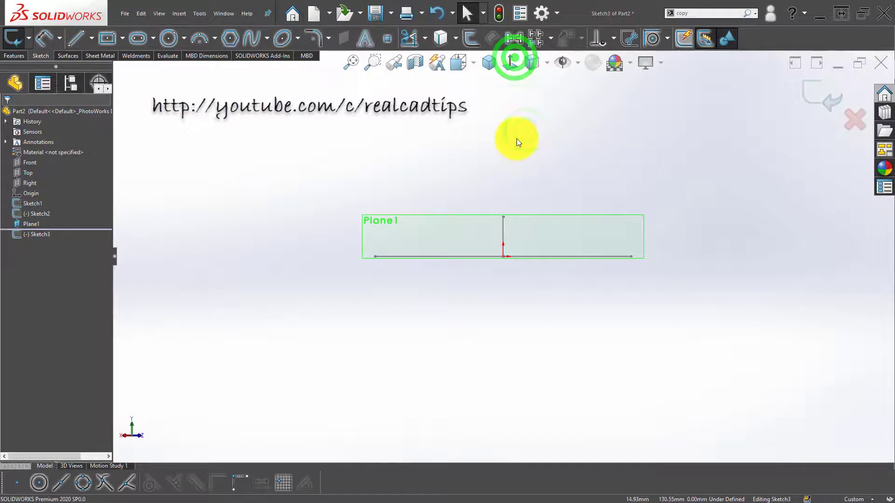
pyautogui.click(498, 108)
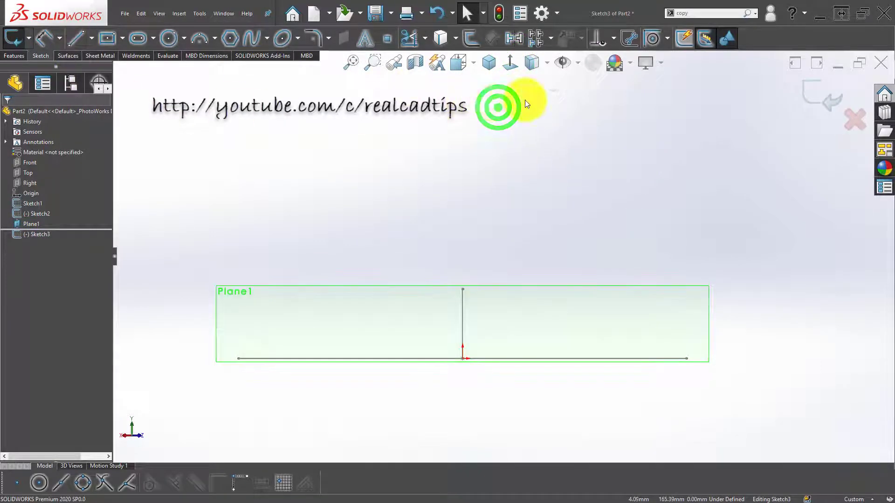
pyautogui.click(562, 62)
# - Draw a slanted line about 101 mm long at about 52° from the origin and show the hidden items
pyautogui.click(76, 38)
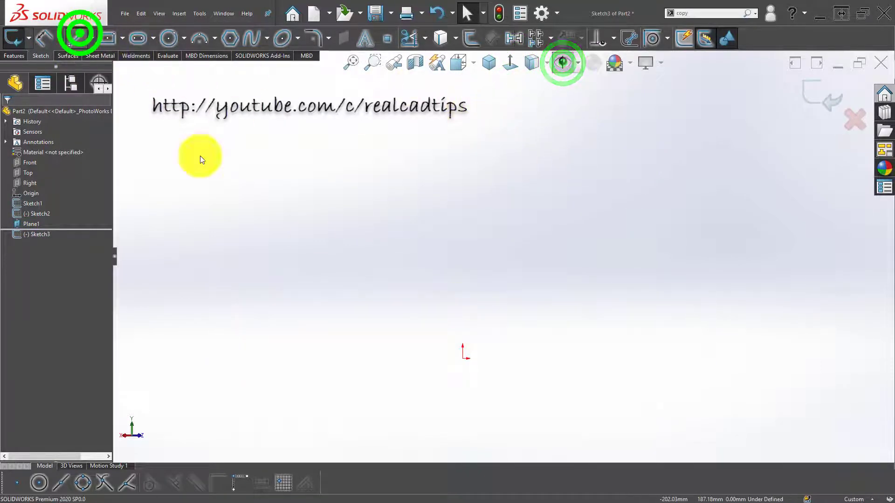
pyautogui.click(464, 359)
pyautogui.click(563, 233)
pyautogui.doubleClick(383, 252)
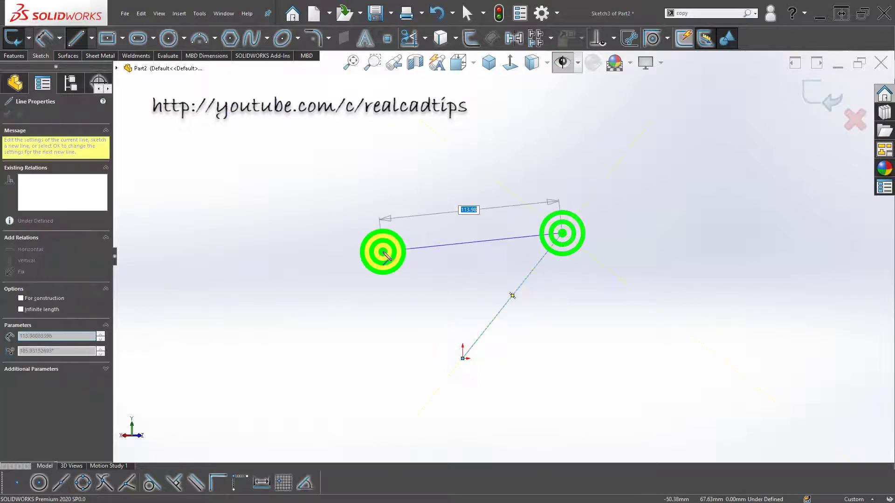
pyautogui.click(565, 61)
pyautogui.press('Escape')
# - Dimension the slanted line's horizontal extent from the origin at 160 mm
pyautogui.press('d')
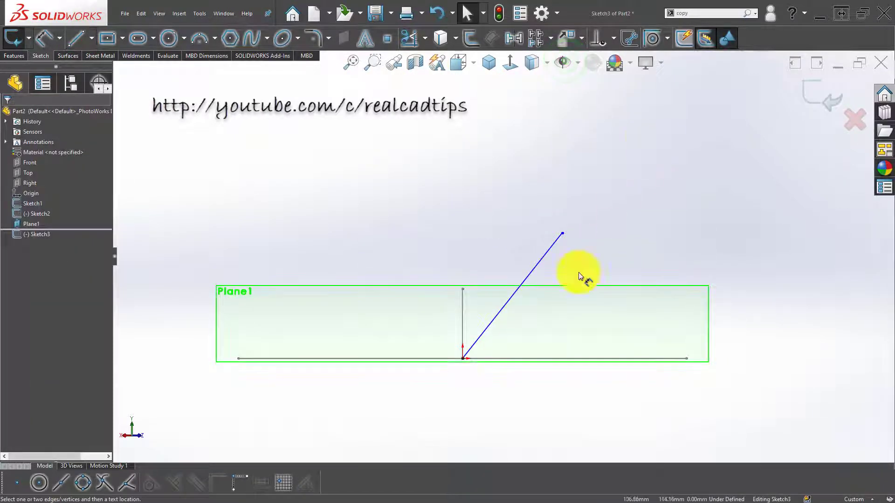
pyautogui.scroll(-2, 485, 363)
pyautogui.click(496, 292)
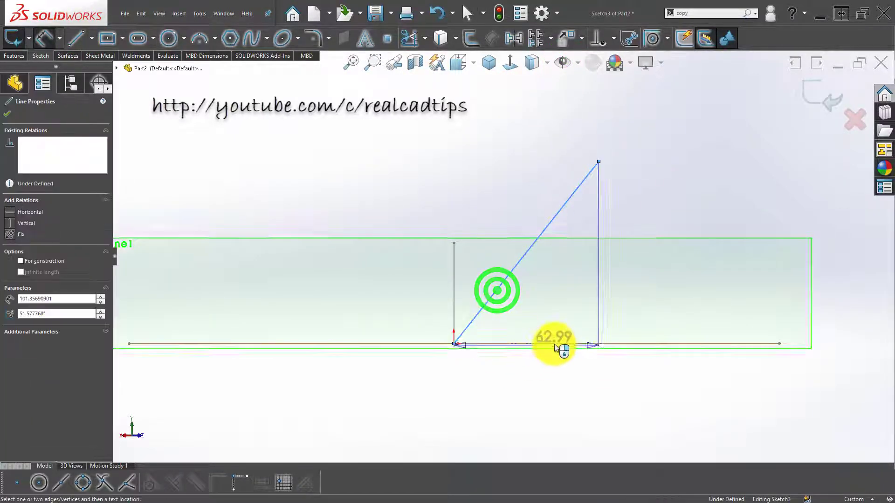
pyautogui.press('Escape')
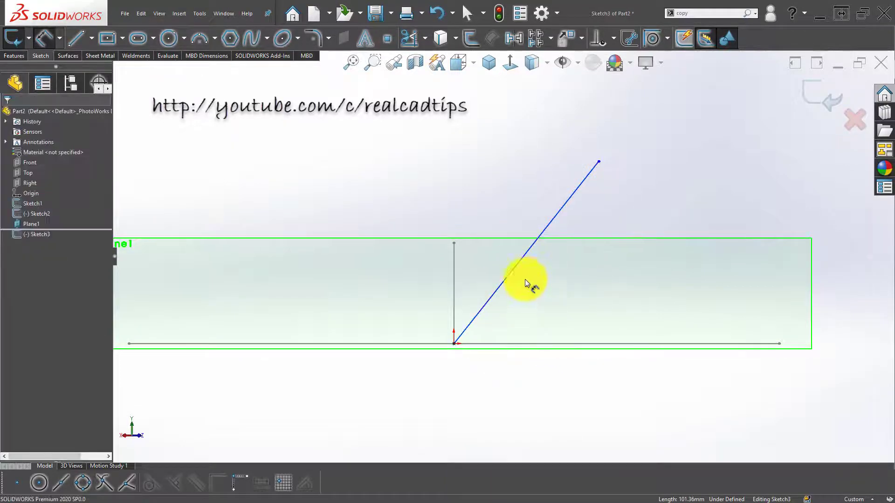
pyautogui.click(520, 261)
pyautogui.click(523, 145)
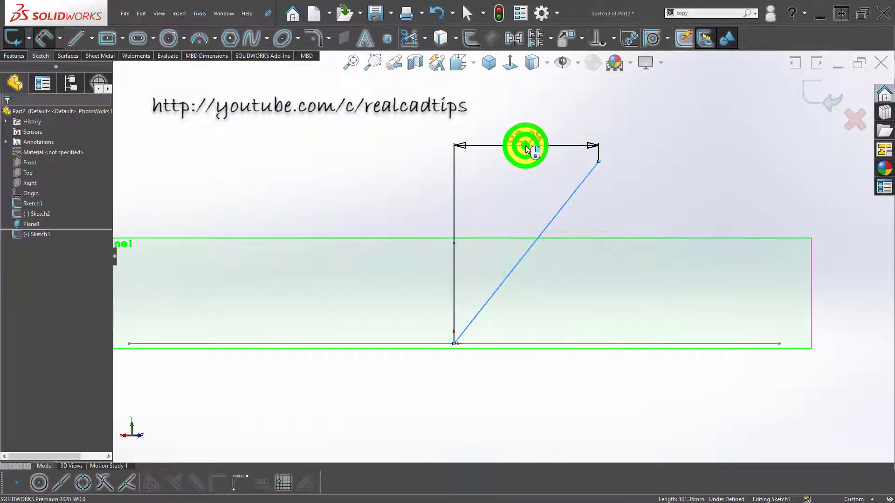
pyautogui.write('160')
pyautogui.press('Return')
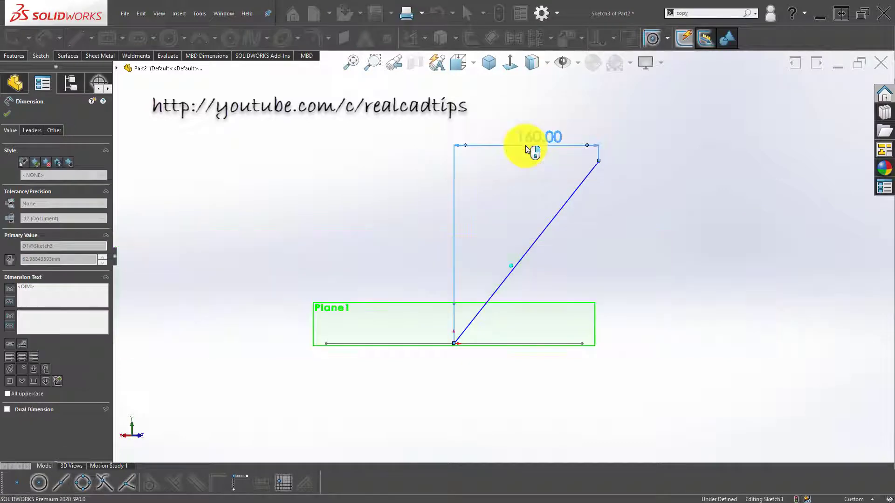
# - Dimension the slanted line's vertical extent at 160 mm and exit the sketch
pyautogui.click(536, 240)
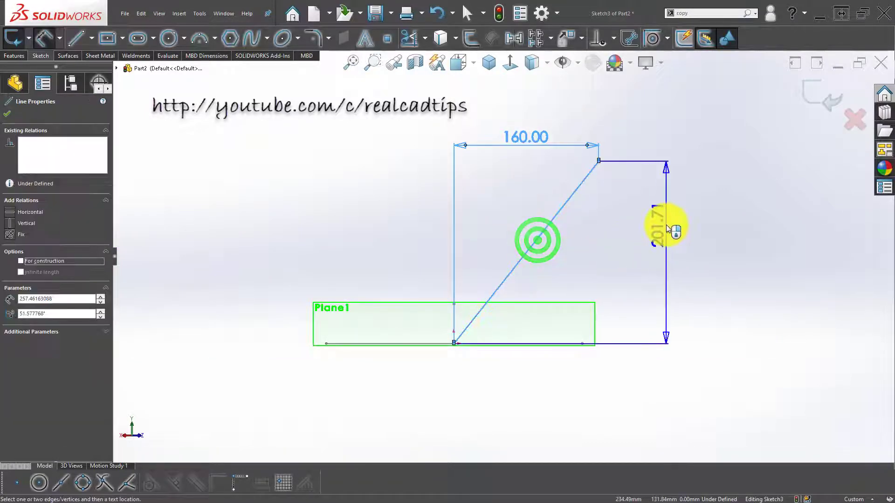
pyautogui.click(666, 225)
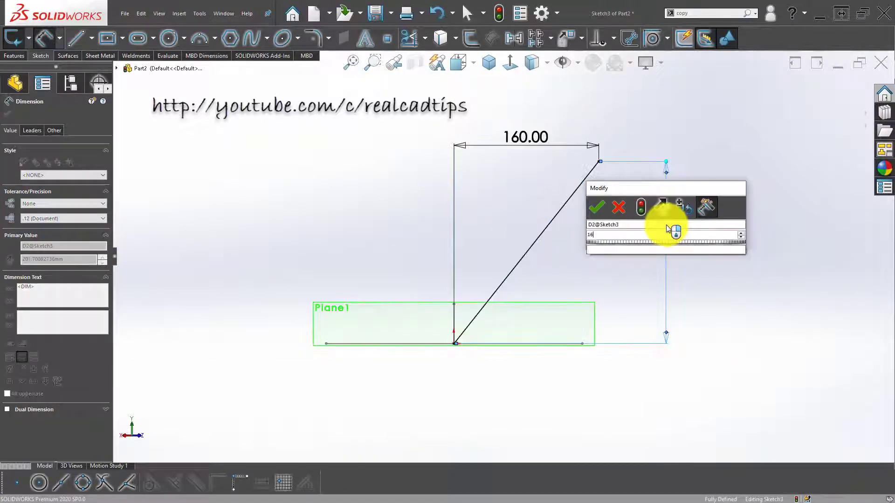
pyautogui.write('160')
pyautogui.press('Return')
pyautogui.click(289, 200)
pyautogui.click(825, 85)
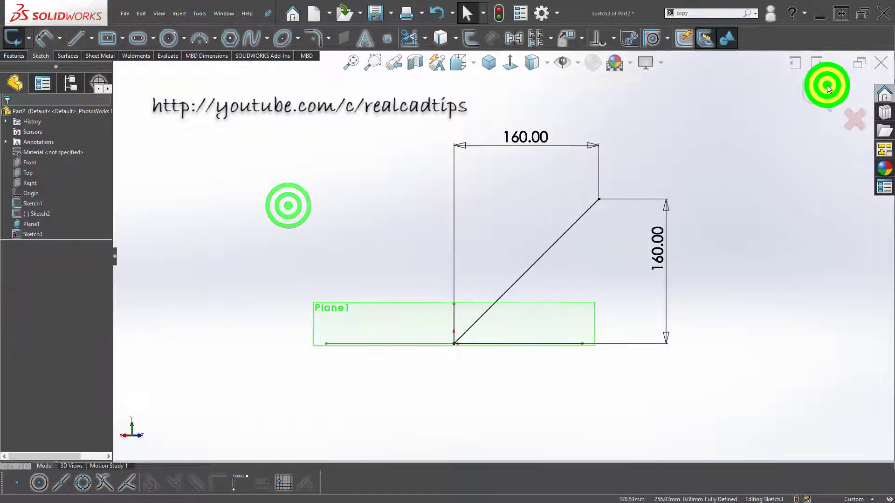
pyautogui.moveTo(457, 247)
pyautogui.mouseDown(button='middle')
pyautogui.moveTo(517, 319)
pyautogui.moveTo(513, 312)
pyautogui.mouseUp(button='middle')
pyautogui.click(380, 247)
# - Create a reference plane parallel to the Top plane through the slanted line's upper endpoint
pyautogui.click(27, 174)
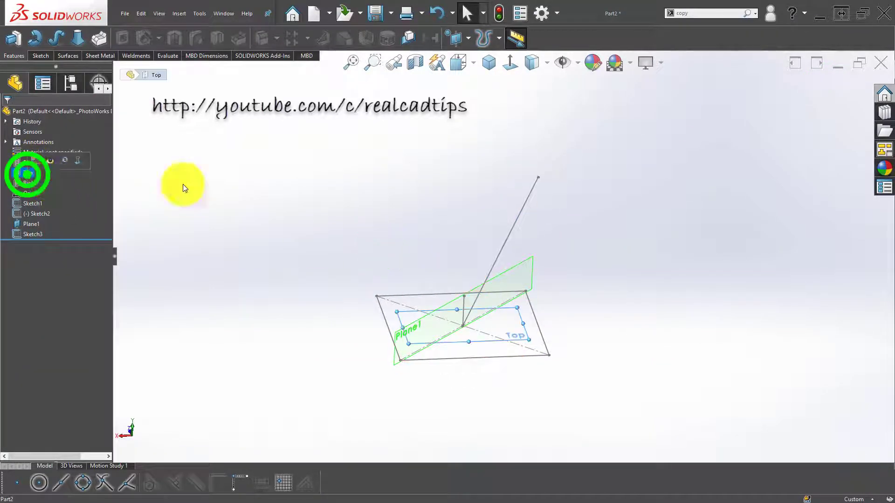
pyautogui.click(458, 43)
pyautogui.click(463, 55)
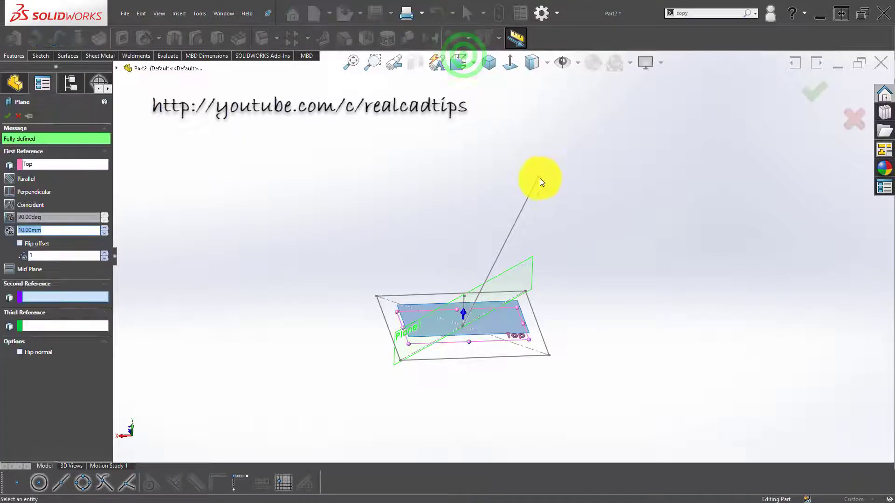
pyautogui.click(539, 177)
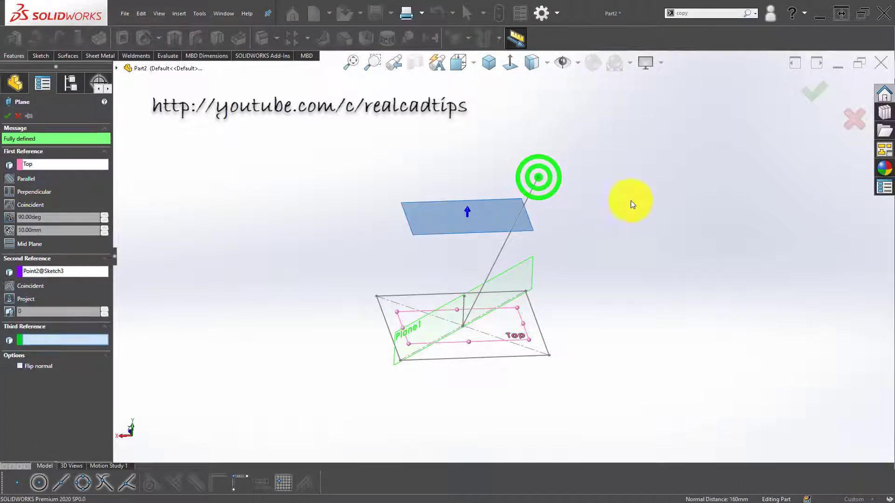
pyautogui.moveTo(631, 204)
pyautogui.mouseDown(button='middle')
pyautogui.moveTo(617, 146)
pyautogui.moveTo(606, 195)
pyautogui.mouseUp(button='middle')
pyautogui.click(815, 89)
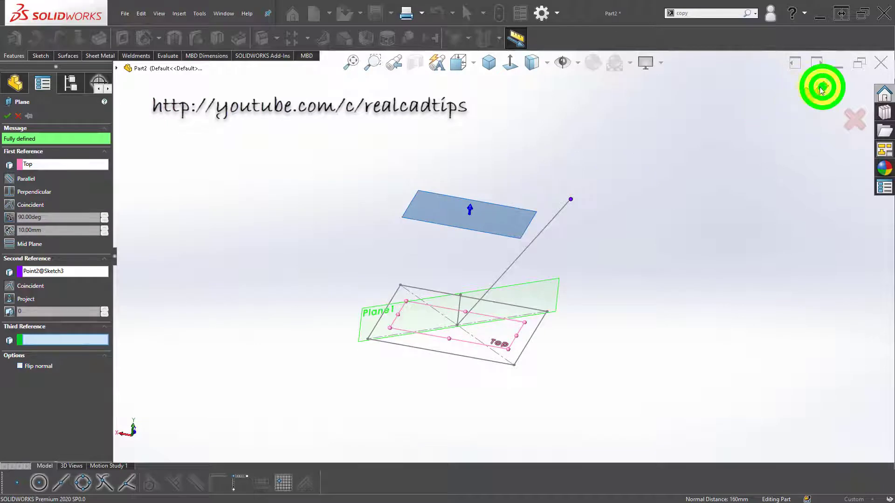
pyautogui.click(704, 147)
# - Open a sketch on the upper parallel plane, compare the diagonal plane with the square from several angles, and exit without drawing
pyautogui.moveTo(476, 285); pyautogui.dragTo(471, 306, button='middle')
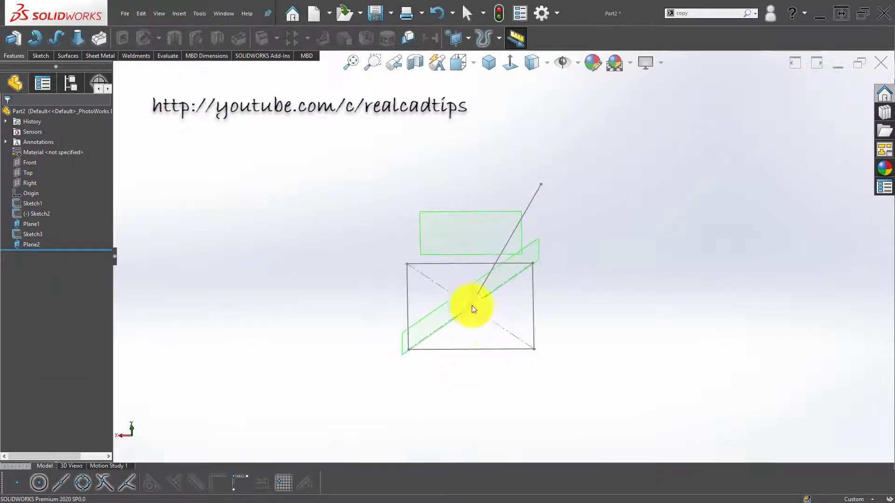
pyautogui.click(463, 217)
pyautogui.click(502, 189)
pyautogui.click(455, 122)
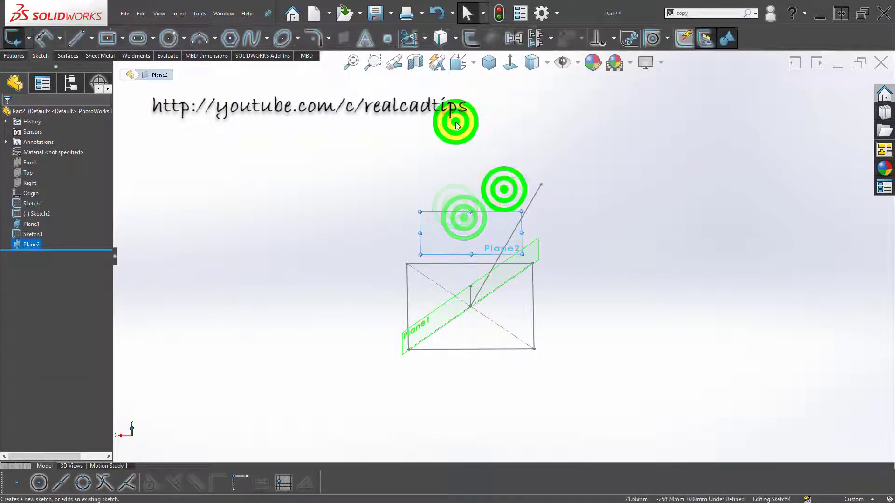
pyautogui.click(510, 62)
pyautogui.moveTo(499, 292); pyautogui.dragTo(467, 131, button='middle')
pyautogui.click(489, 62)
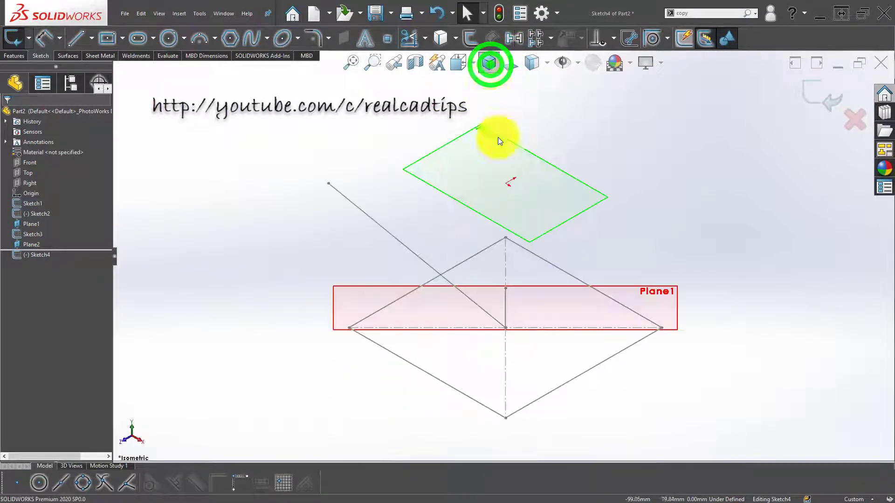
pyautogui.moveTo(475, 305)
pyautogui.mouseDown(button='middle')
pyautogui.moveTo(465, 344)
pyautogui.moveTo(468, 316)
pyautogui.moveTo(400, 316)
pyautogui.moveTo(429, 320)
pyautogui.moveTo(477, 150)
pyautogui.mouseUp(button='middle')
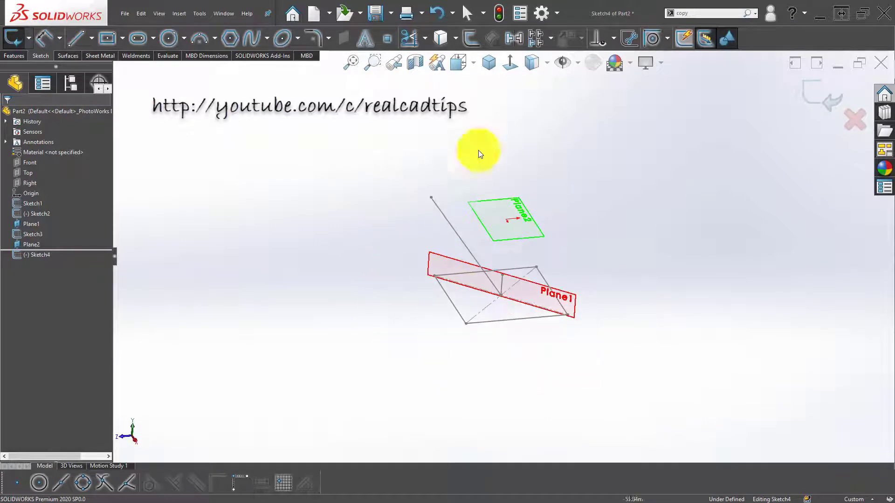
pyautogui.click(489, 62)
pyautogui.scroll(-3, 463, 264)
pyautogui.scroll(3, 462, 284)
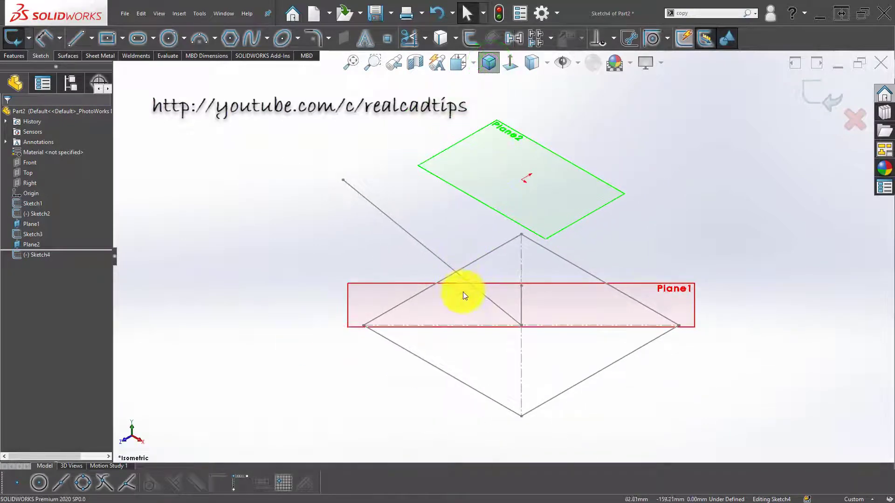
pyautogui.click(497, 285)
pyautogui.click(818, 91)
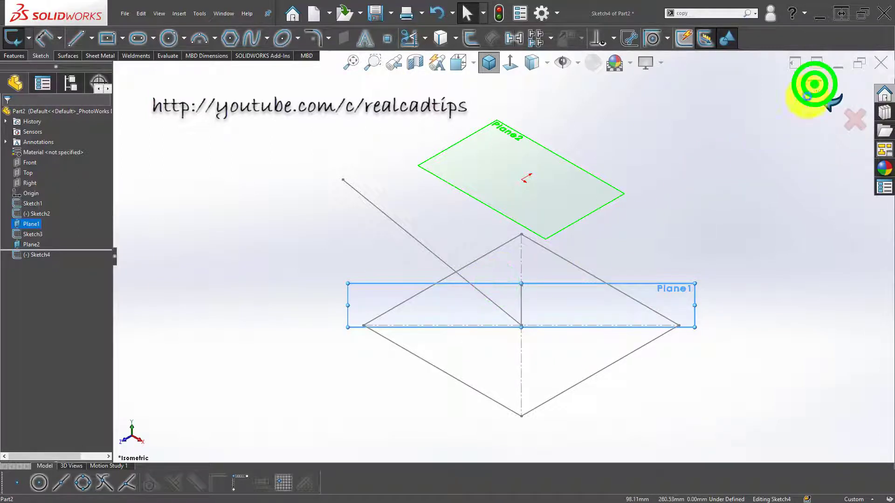
pyautogui.click(667, 287)
pyautogui.click(693, 246)
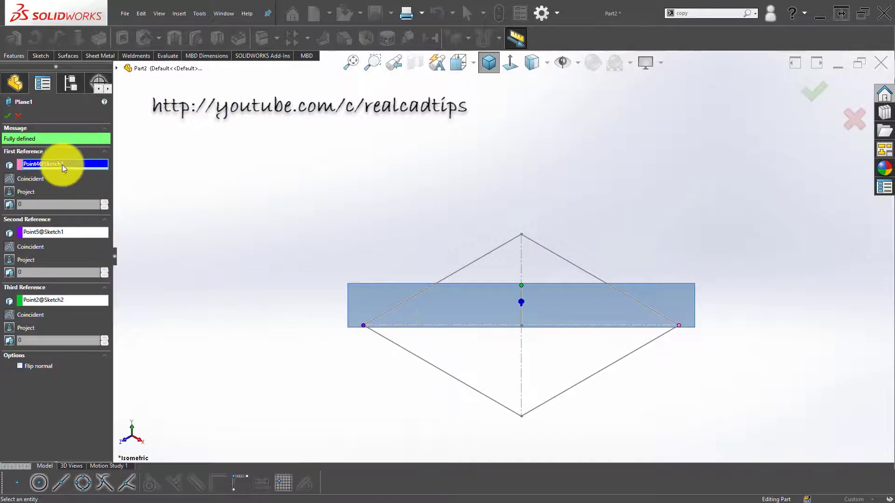
pyautogui.click(72, 231)
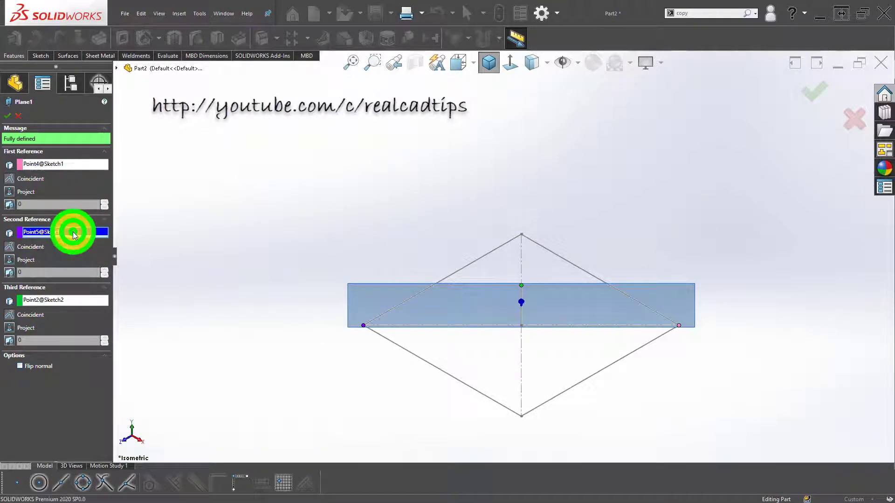
pyautogui.rightClick(73, 232)
pyautogui.click(53, 236)
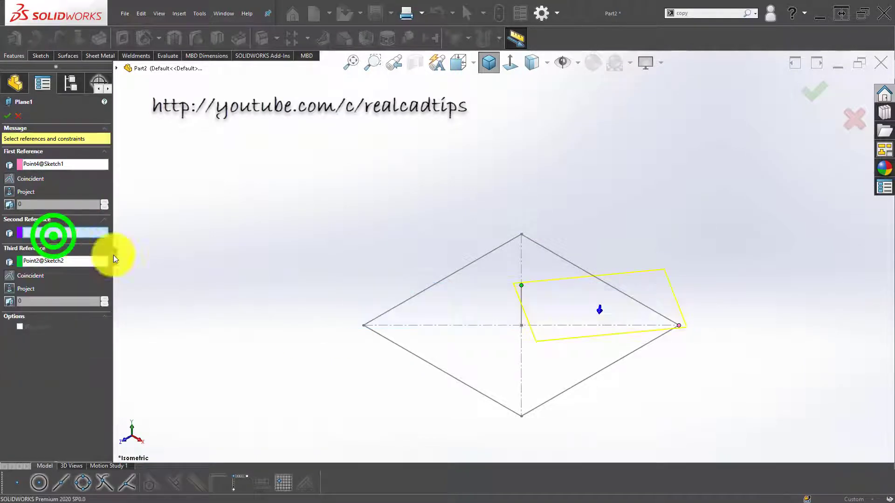
pyautogui.click(8, 115)
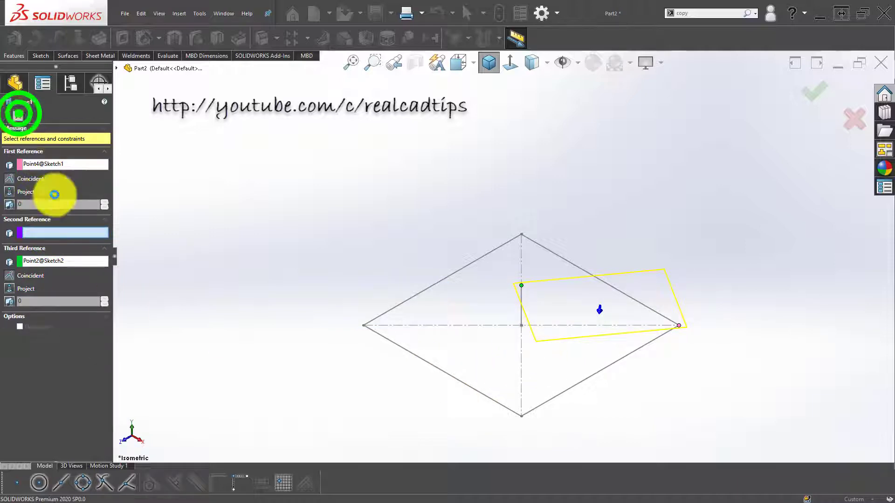
pyautogui.click(26, 245)
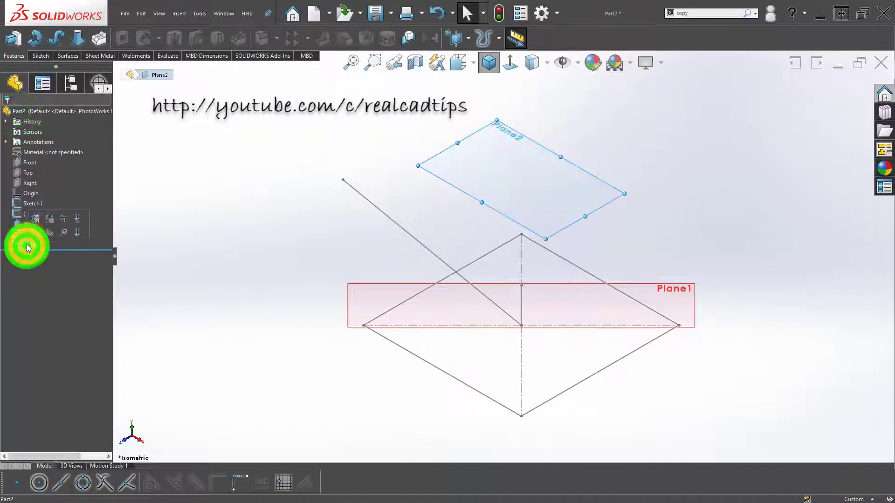
pyautogui.click(24, 231)
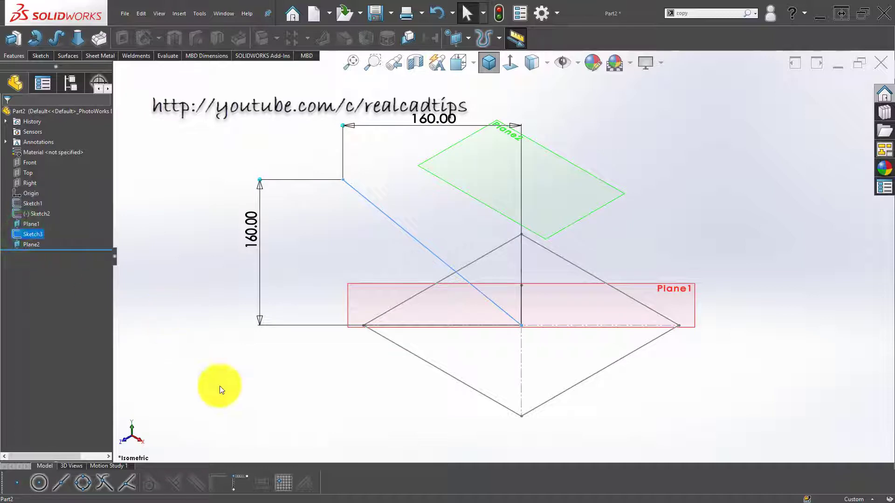
pyautogui.click(219, 385)
pyautogui.click(673, 283)
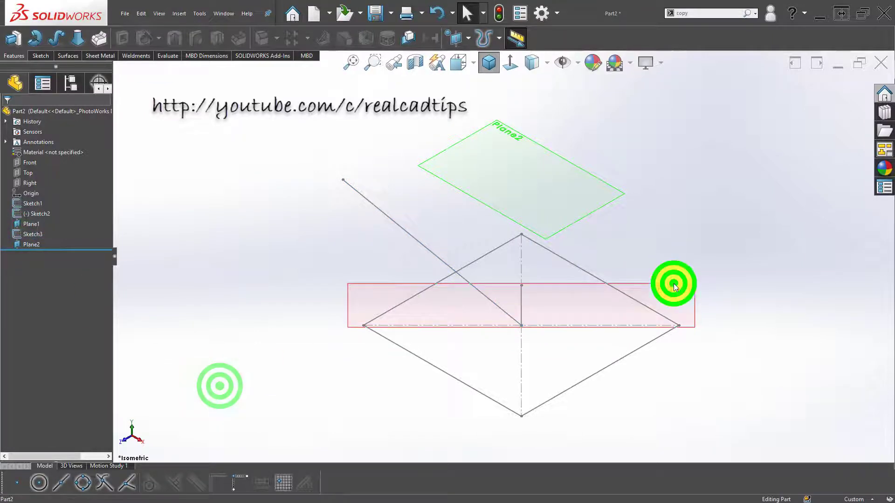
# - Edit the diagonal reference plane and remove both of its corner-point references on the square
pyautogui.rightClick(34, 227)
pyautogui.click(52, 201)
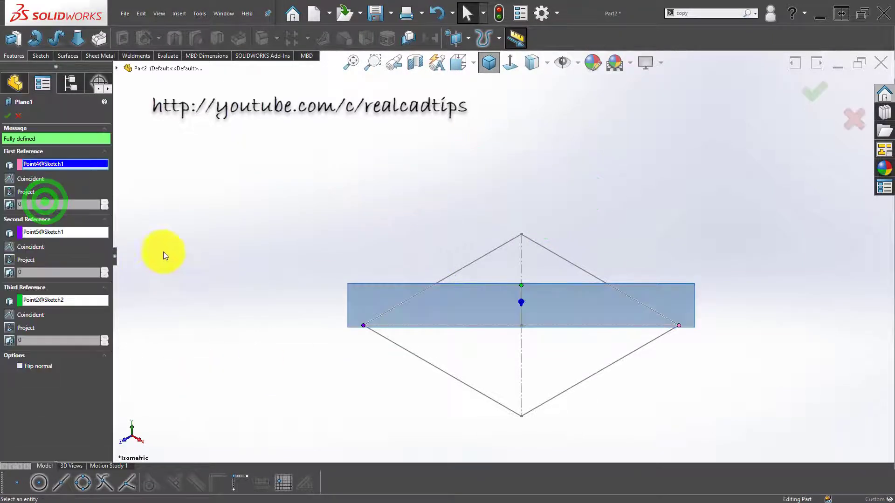
pyautogui.click(55, 233)
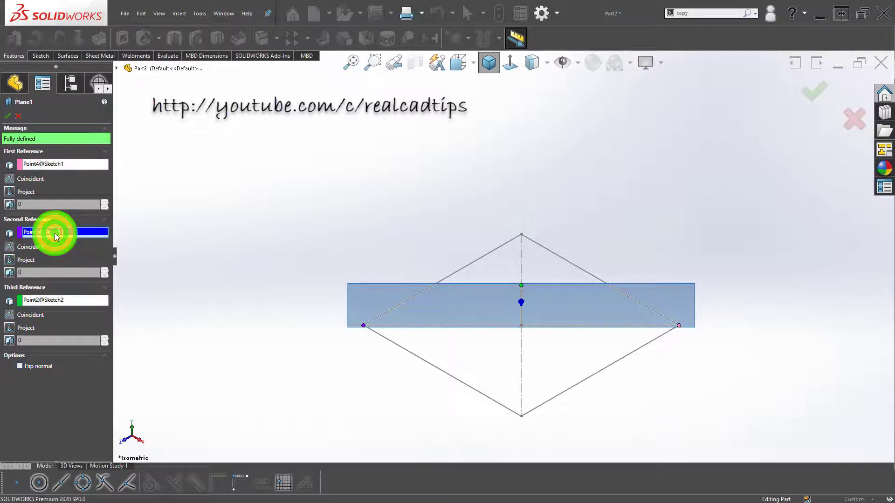
pyautogui.click(56, 164)
pyautogui.rightClick(26, 175)
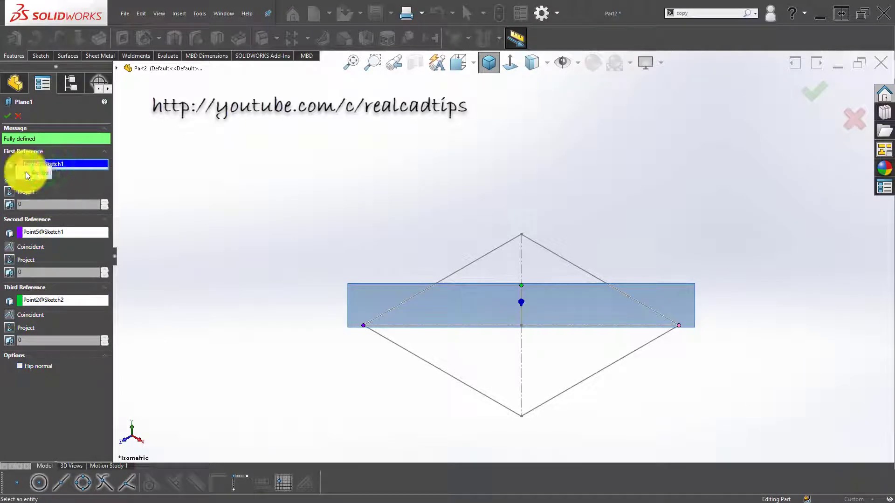
pyautogui.click(38, 173)
pyautogui.click(74, 192)
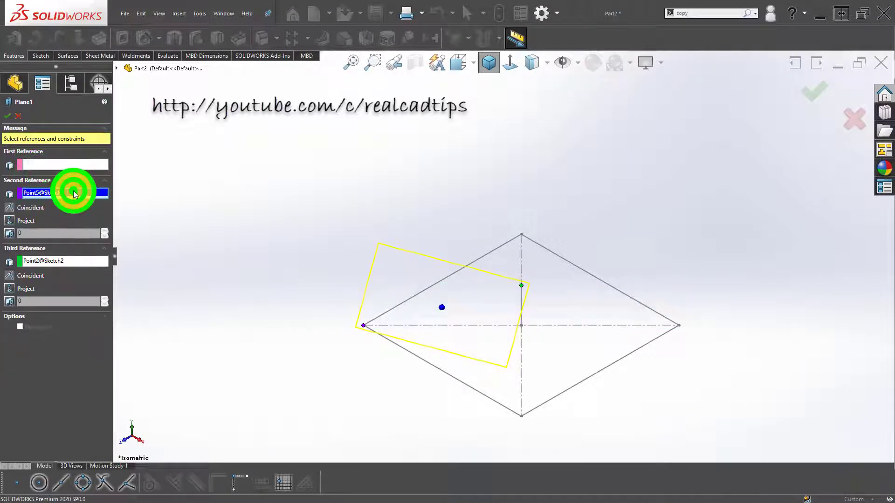
pyautogui.rightClick(74, 192)
pyautogui.click(61, 197)
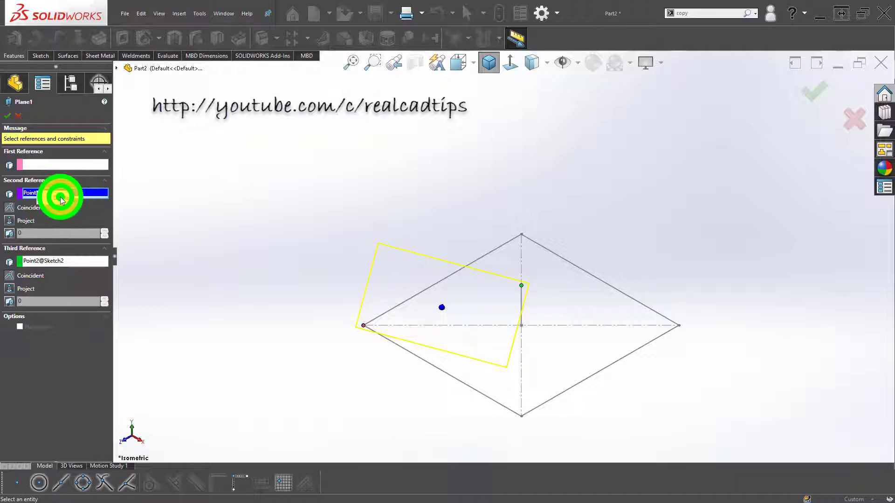
# - Redefine the plane through the square's other diagonal construction line, keeping the vertical line's upper endpoint as the third reference
pyautogui.click(521, 347)
pyautogui.moveTo(530, 326)
pyautogui.mouseDown(button='middle')
pyautogui.moveTo(493, 289)
pyautogui.moveTo(508, 280)
pyautogui.mouseUp(button='middle')
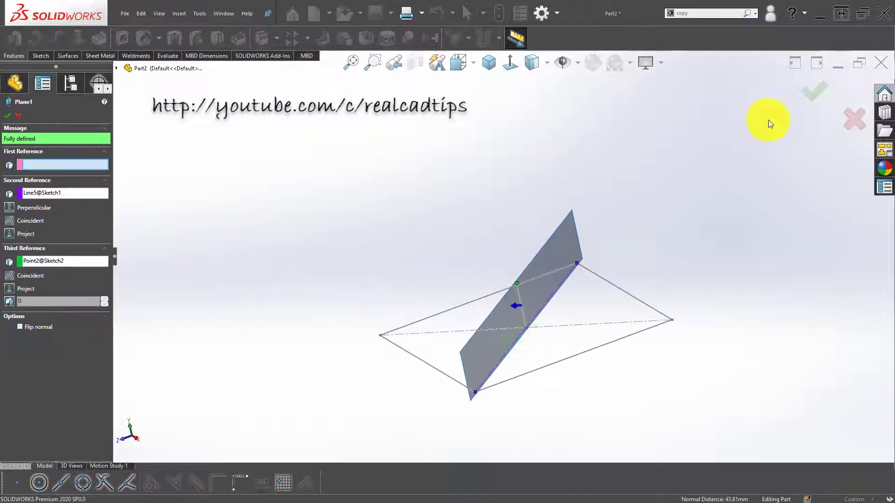
pyautogui.click(814, 91)
pyautogui.click(695, 183)
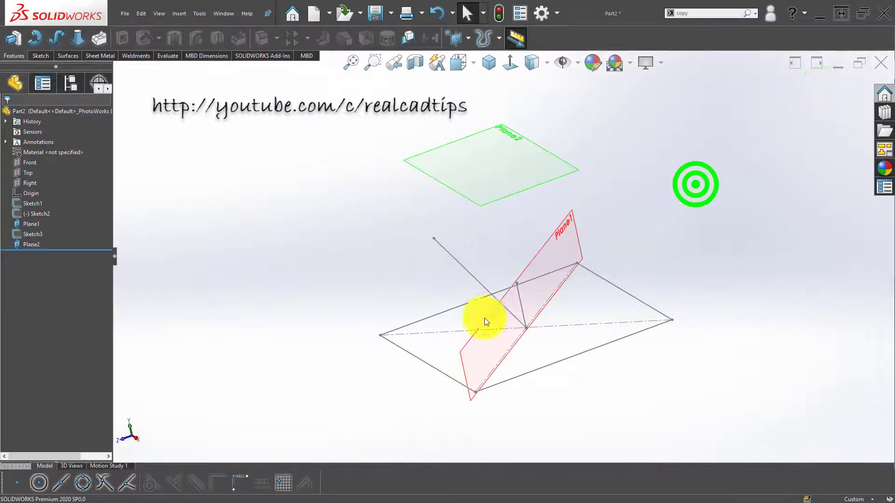
# - Open the slanted line's sketch for editing and inspect its orientation in normal and isometric views
pyautogui.moveTo(485, 318)
pyautogui.mouseDown(button='middle')
pyautogui.moveTo(435, 289)
pyautogui.moveTo(456, 295)
pyautogui.mouseUp(button='middle')
pyautogui.click(455, 281)
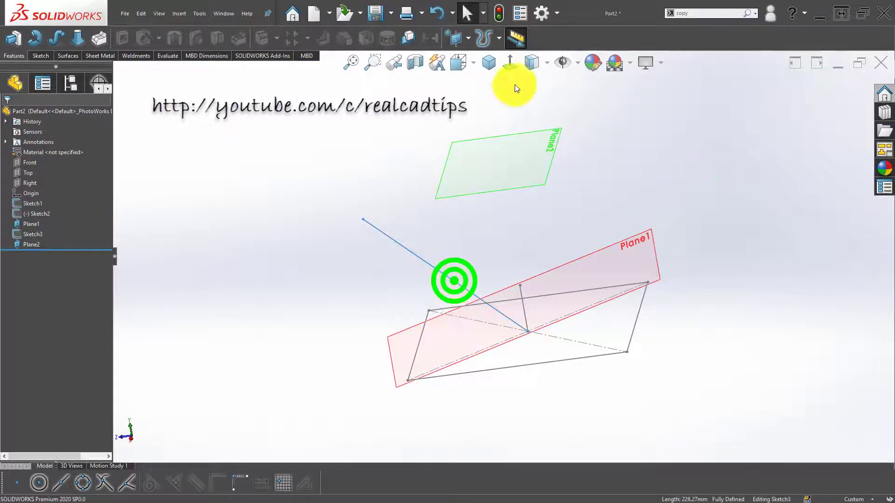
pyautogui.click(513, 64)
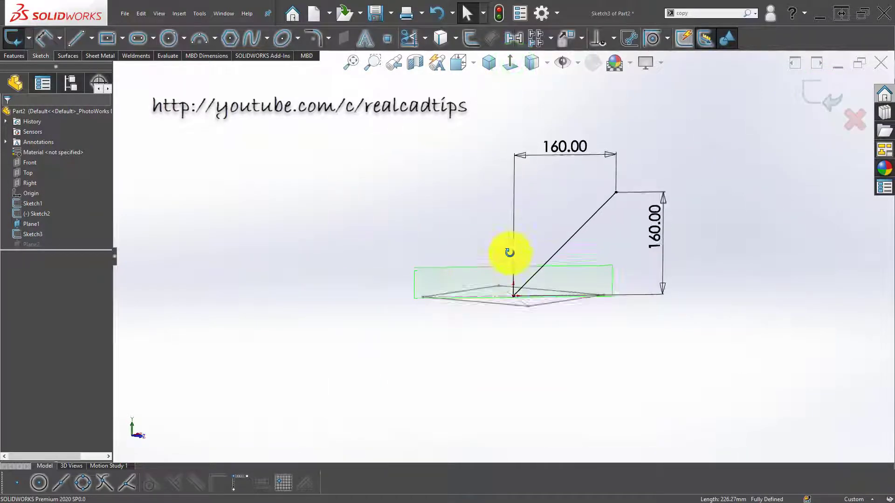
pyautogui.moveTo(510, 252)
pyautogui.mouseDown(button='middle')
pyautogui.moveTo(510, 323)
pyautogui.moveTo(509, 285)
pyautogui.mouseUp(button='middle')
pyautogui.click(493, 66)
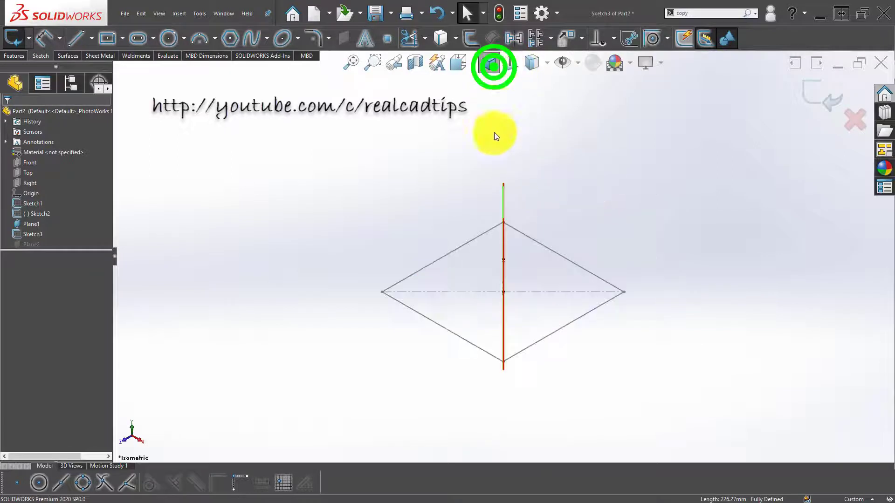
# - Check the slanted line's sketch against the diagonal plane and base square in normal and tilted views, and exit the sketch
pyautogui.moveTo(499, 246)
pyautogui.mouseDown(button='middle')
pyautogui.moveTo(492, 200)
pyautogui.moveTo(480, 261)
pyautogui.moveTo(468, 232)
pyautogui.moveTo(461, 252)
pyautogui.moveTo(451, 149)
pyautogui.mouseUp(button='middle')
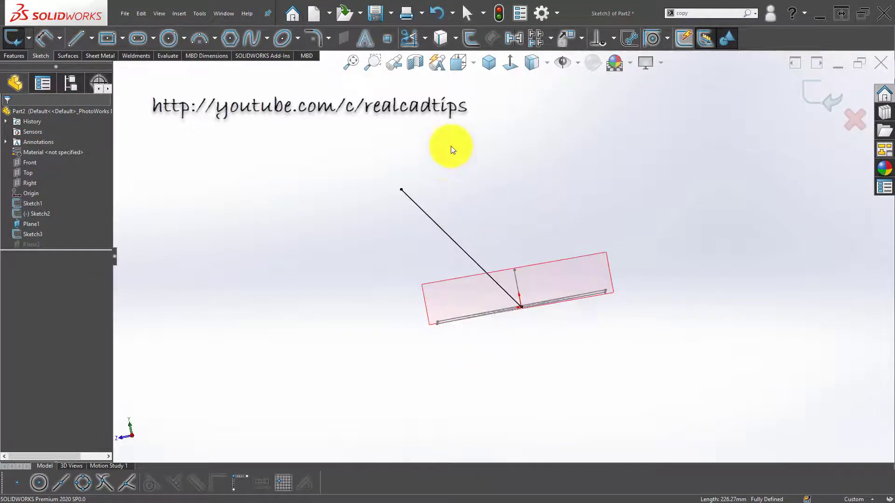
pyautogui.click(515, 61)
pyautogui.click(407, 230)
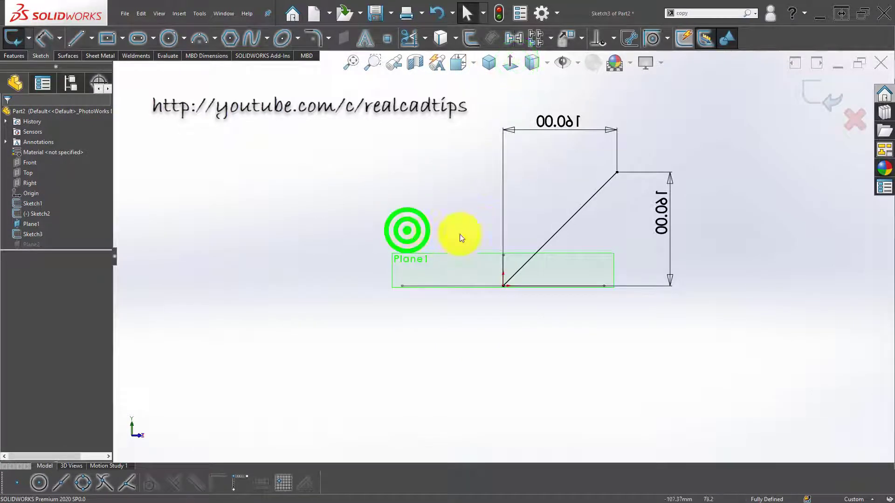
pyautogui.click(820, 94)
pyautogui.click(722, 212)
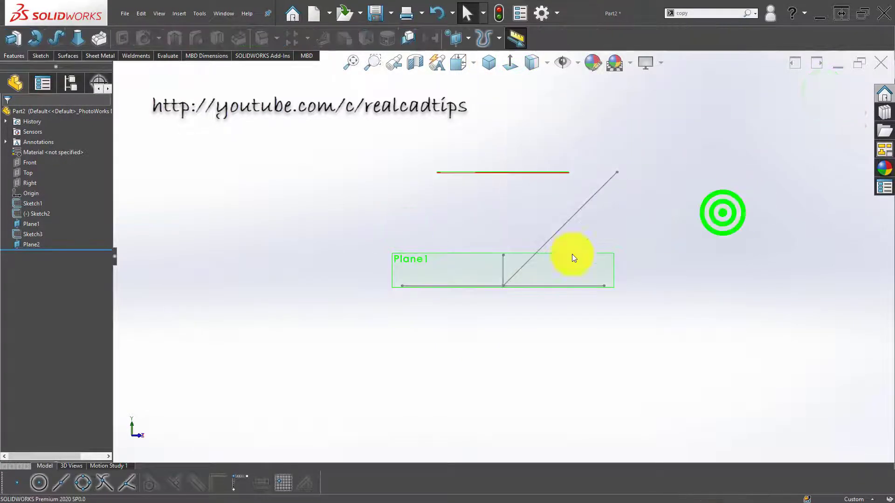
pyautogui.doubleClick(580, 208)
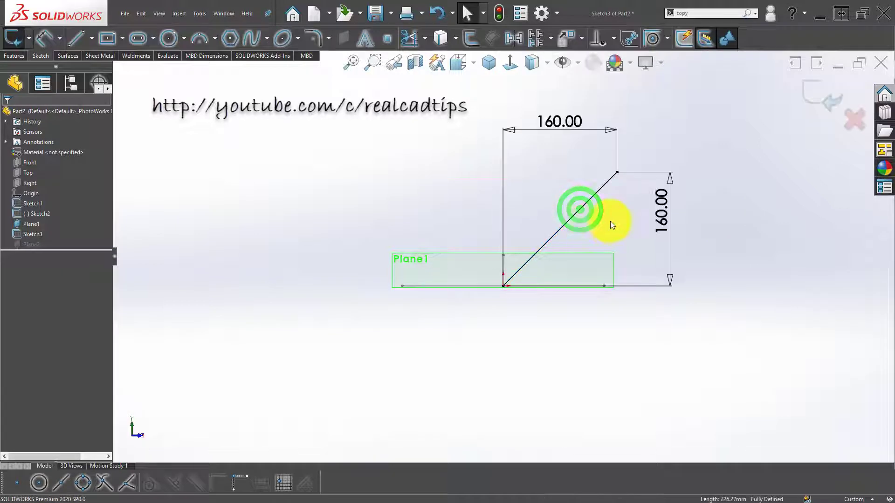
pyautogui.click(767, 184)
pyautogui.click(810, 90)
pyautogui.click(741, 148)
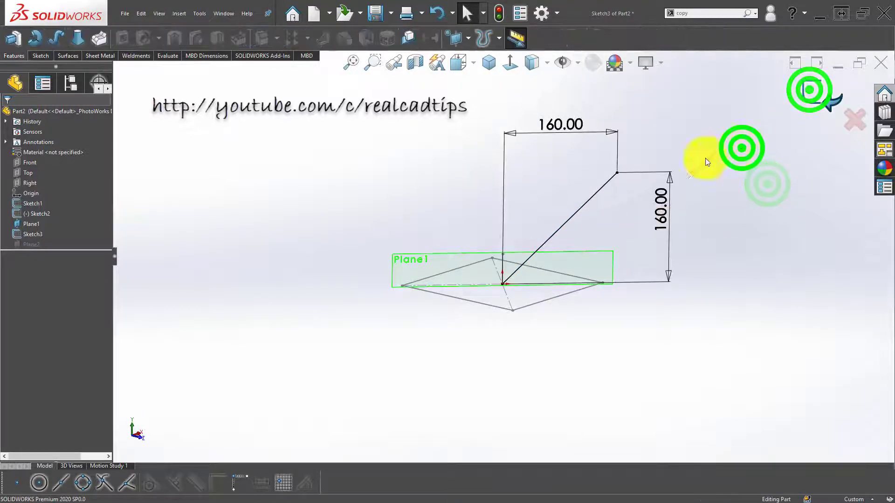
# - Open a new sketch on the upper parallel plane and orient the view normal to it
pyautogui.click(556, 171)
pyautogui.click(604, 141)
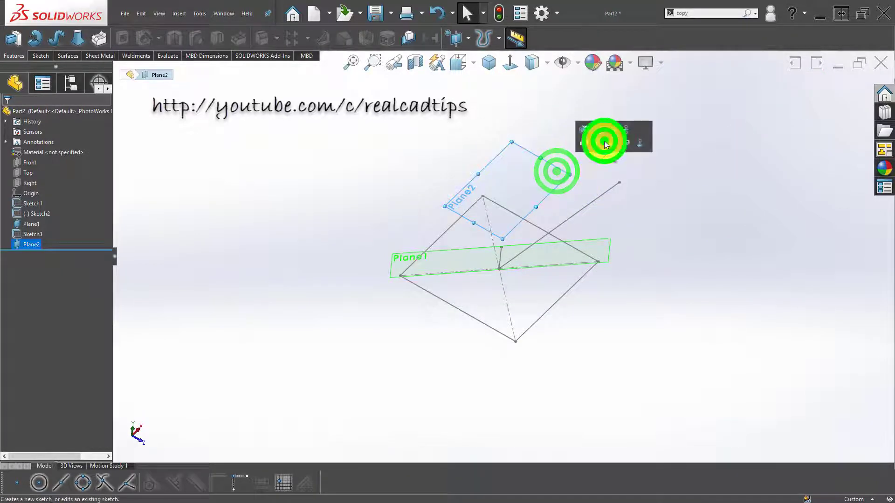
pyautogui.click(511, 63)
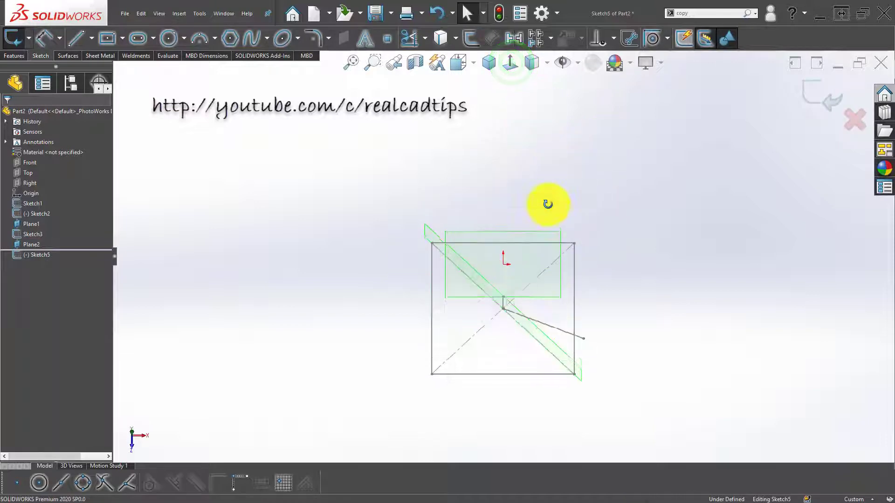
pyautogui.moveTo(548, 204)
pyautogui.mouseDown(button='middle')
pyautogui.moveTo(549, 246)
pyautogui.moveTo(616, 252)
pyautogui.mouseUp(button='middle')
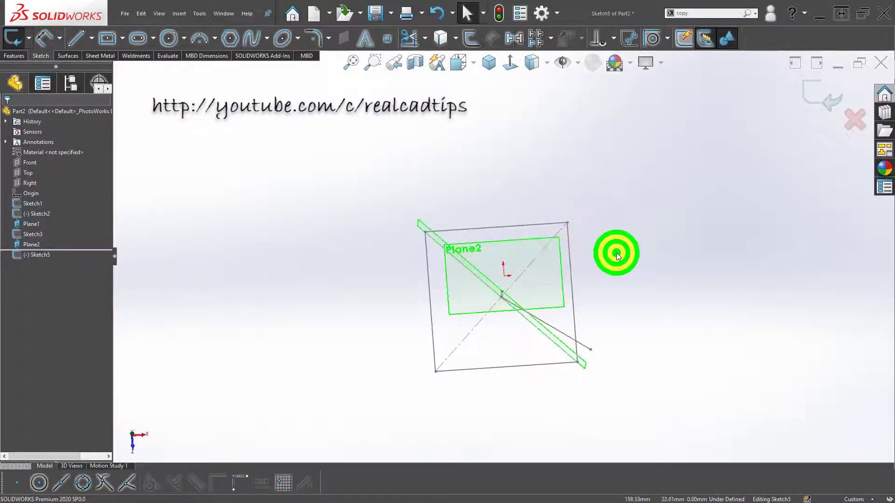
pyautogui.click(511, 57)
# - Hide the reference planes in the graphics area, keeping the base square and slanted line displayed
pyautogui.click(564, 62)
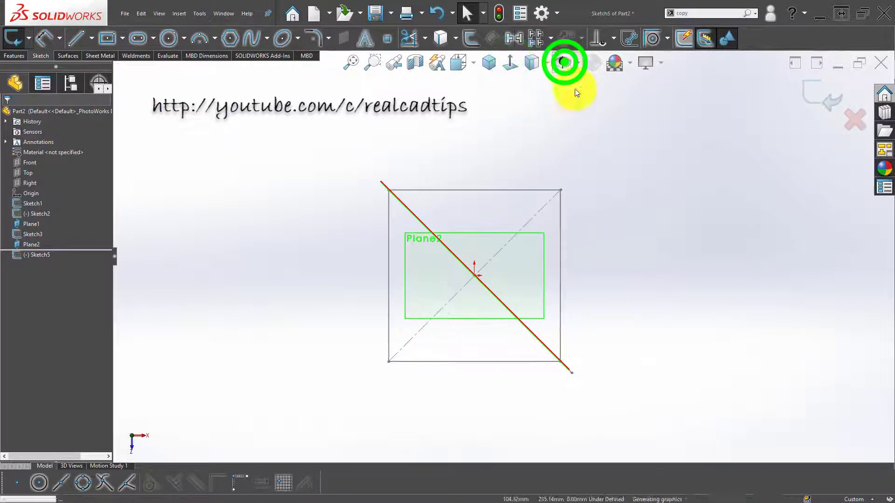
pyautogui.click(565, 62)
pyautogui.click(628, 289)
pyautogui.scroll(-2, 539, 274)
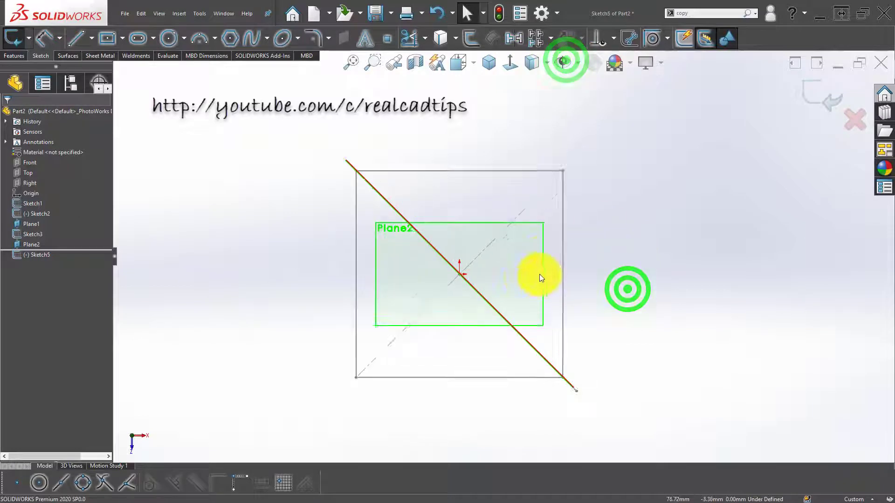
pyautogui.scroll(-1, 539, 274)
pyautogui.click(541, 239)
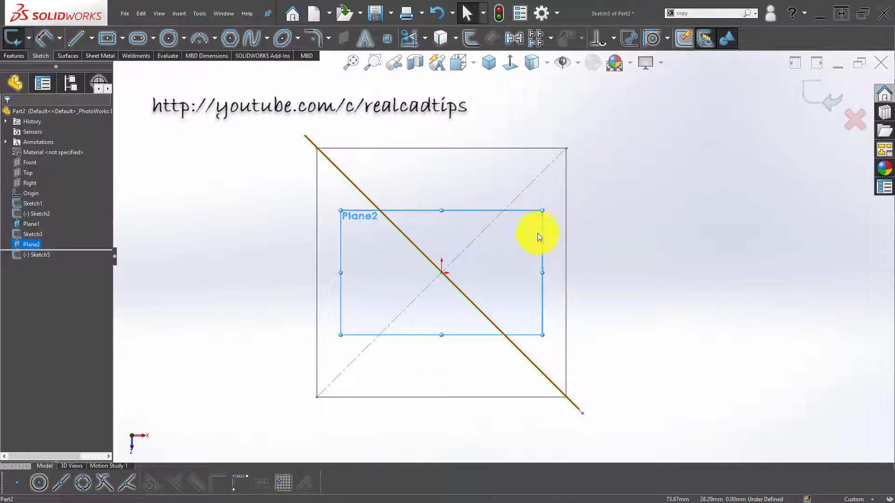
pyautogui.rightClick(538, 234)
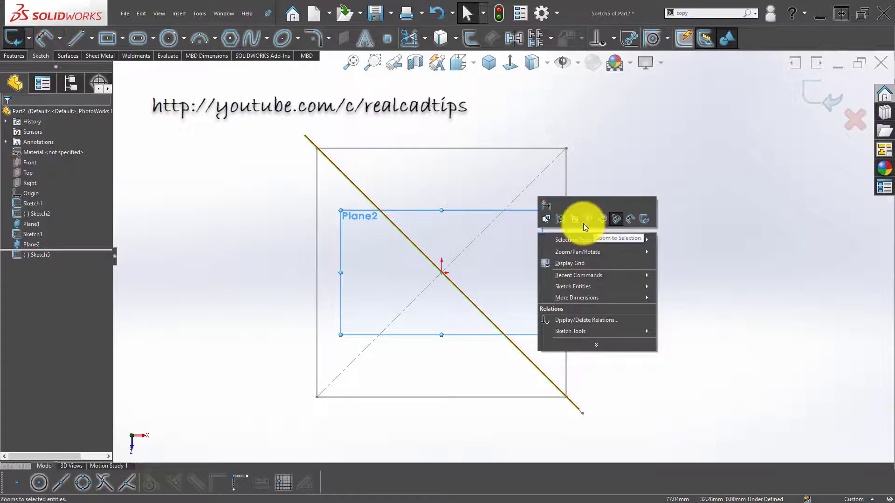
pyautogui.click(686, 244)
pyautogui.click(540, 240)
pyautogui.click(594, 145)
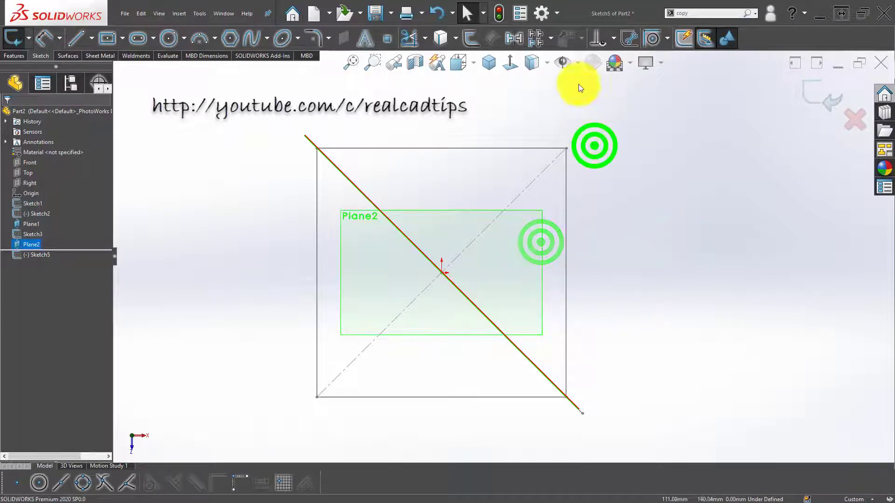
pyautogui.click(577, 64)
pyautogui.click(563, 86)
pyautogui.click(718, 220)
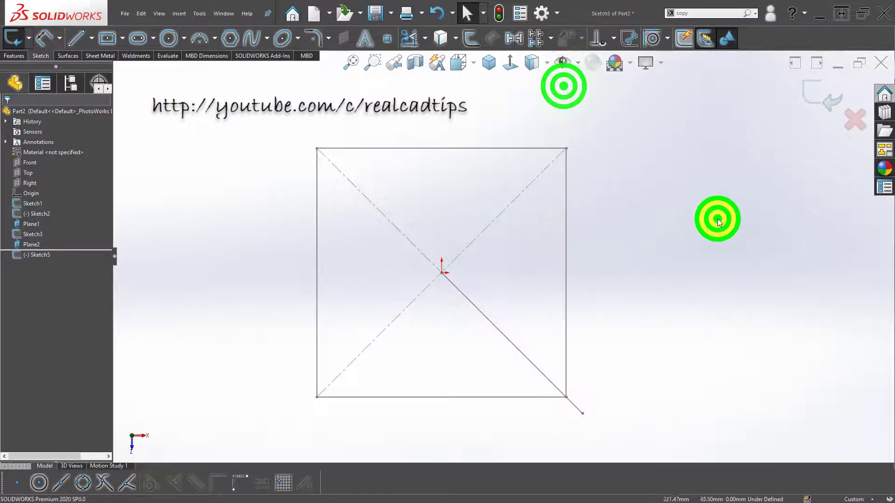
# - Sketch a tilted 3-point center rectangle about 143 by 80 mm, centred near the slanted line's outer end with its long sides along the line
pyautogui.scroll(1, 593, 318)
pyautogui.scroll(-1, 597, 321)
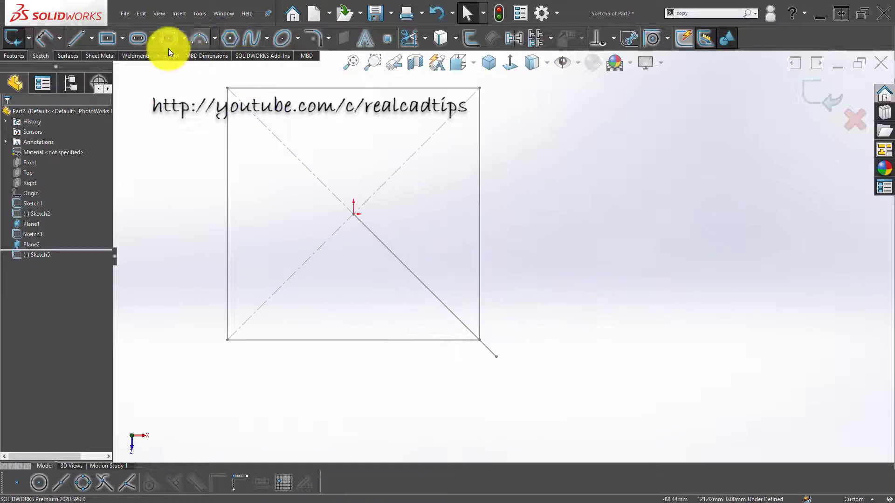
pyautogui.click(109, 38)
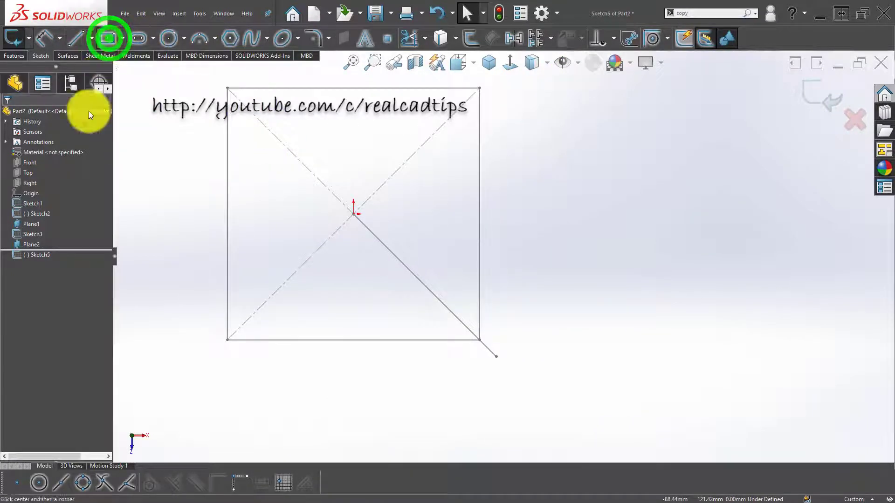
pyautogui.click(41, 174)
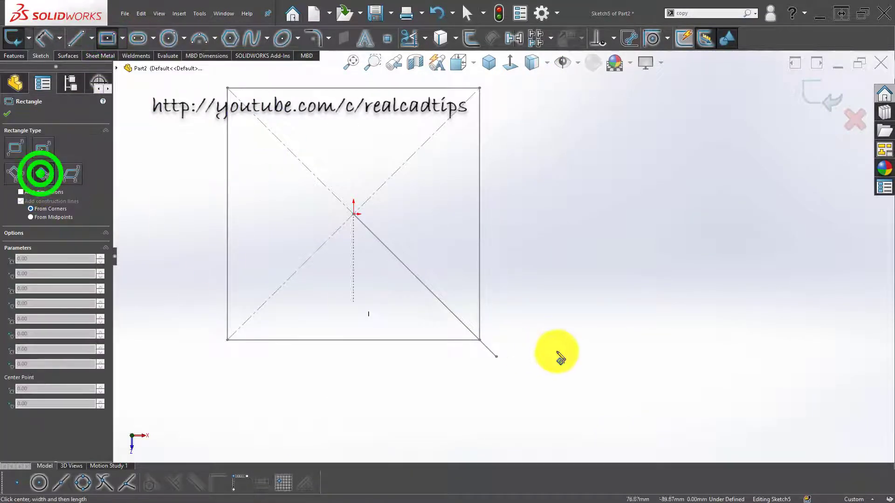
pyautogui.click(498, 358)
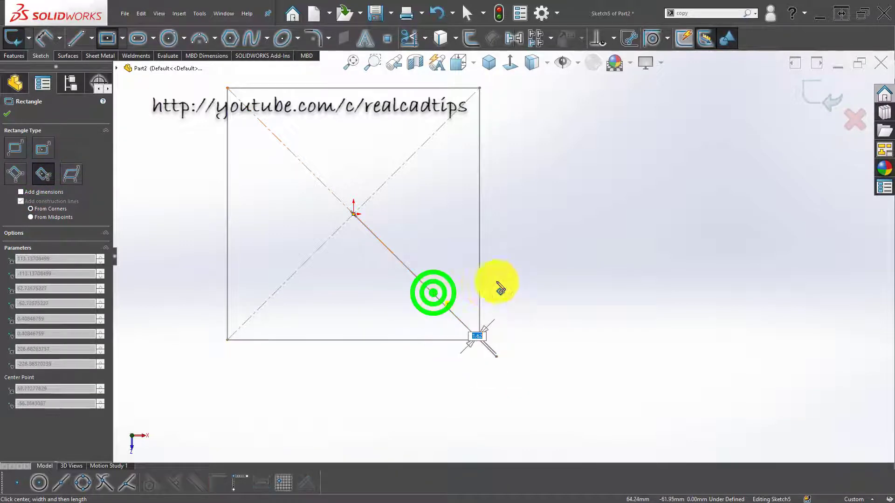
pyautogui.click(513, 274)
pyautogui.scroll(4, 590, 322)
pyautogui.press('d')
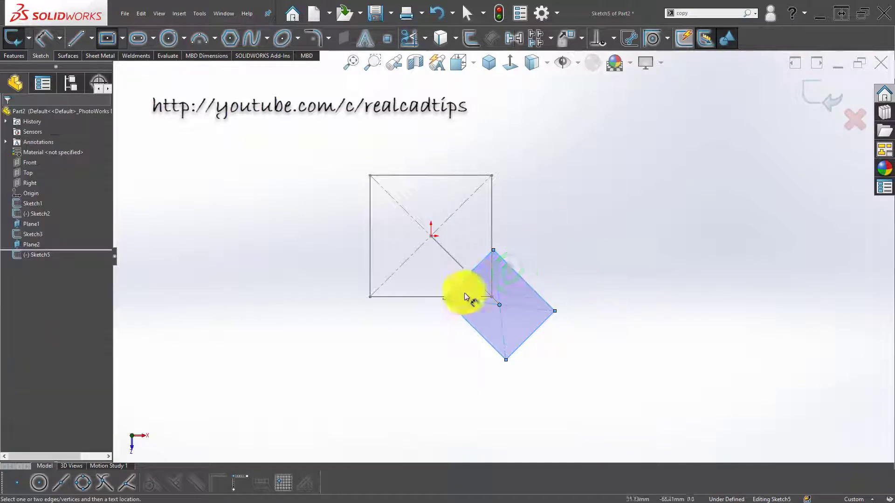
pyautogui.click(516, 274)
pyautogui.click(558, 253)
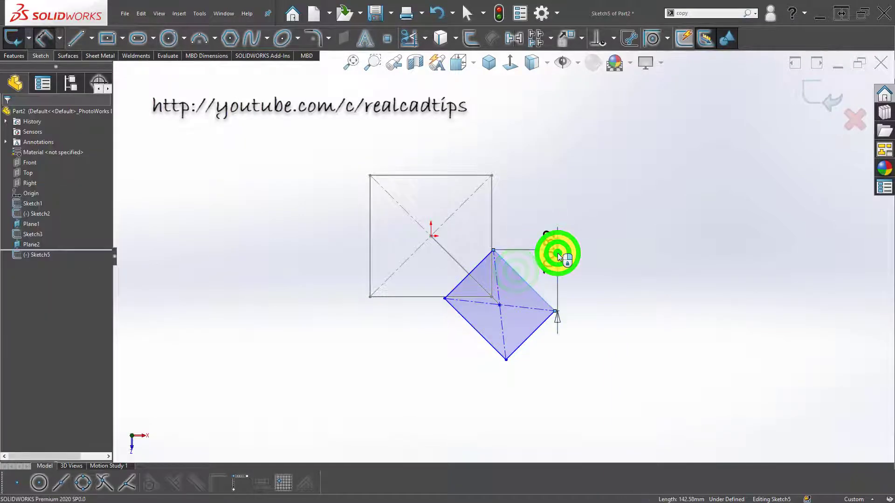
pyautogui.press('Return')
pyautogui.press('Escape')
pyautogui.moveTo(550, 262); pyautogui.dragTo(570, 236)
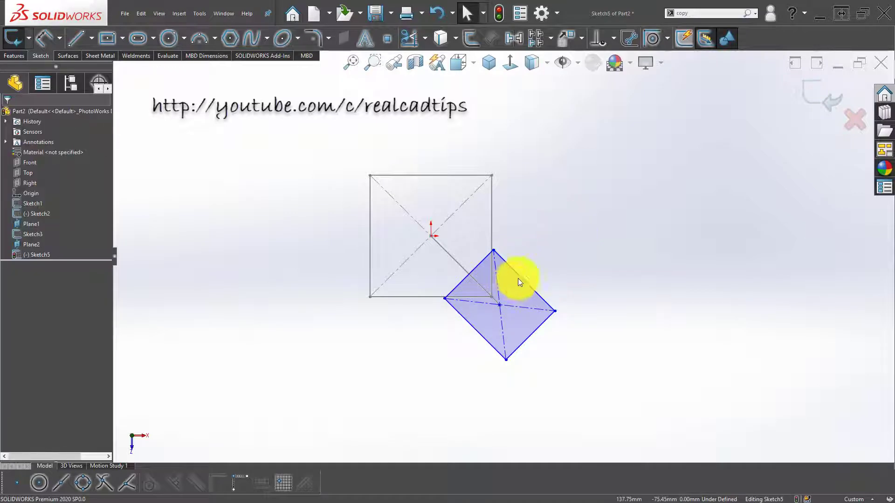
# - Dimension the rectangle's long edge parallel to the slanted line as 100 mm
pyautogui.moveTo(519, 282); pyautogui.dragTo(576, 238, button='right')
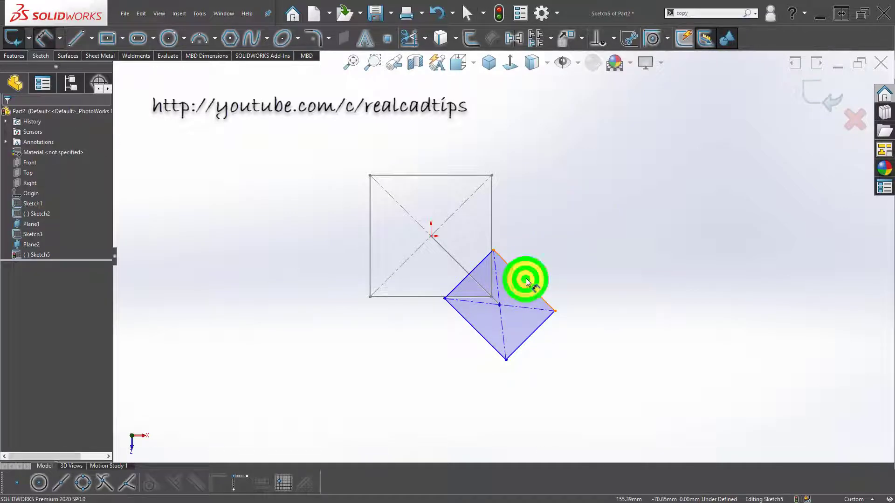
pyautogui.click(526, 282)
pyautogui.click(530, 266)
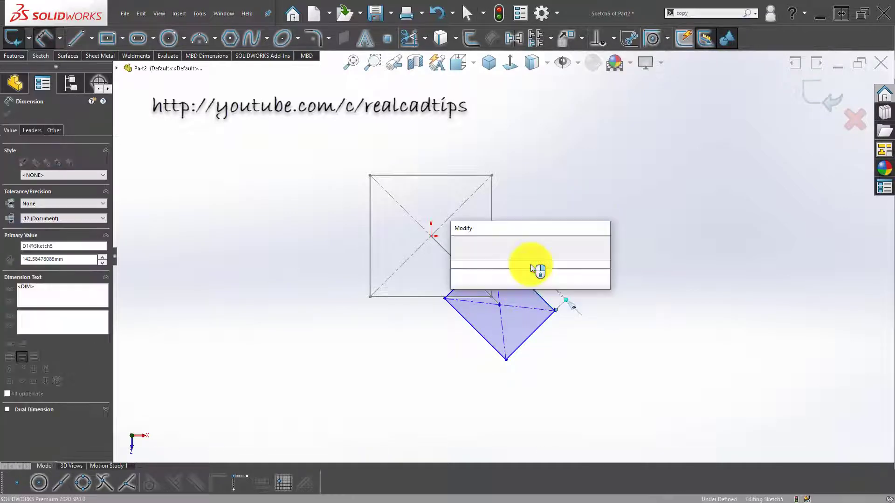
pyautogui.press('Return')
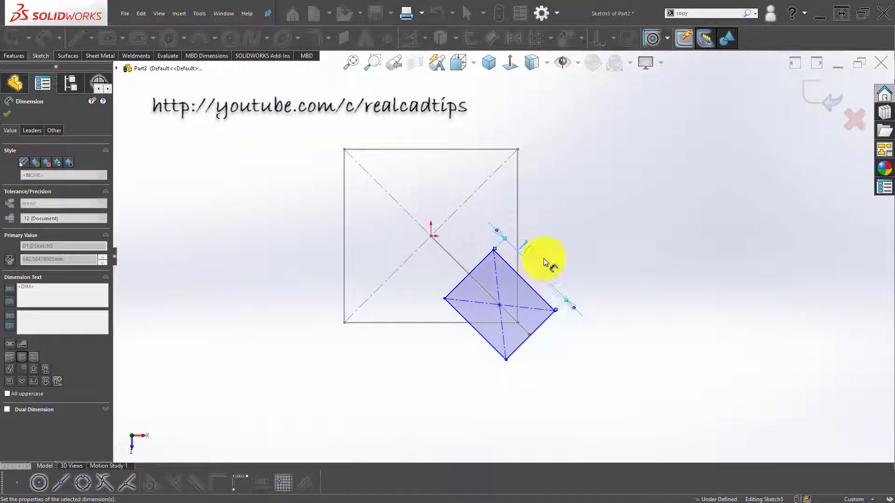
pyautogui.click(556, 345)
pyautogui.click(553, 346)
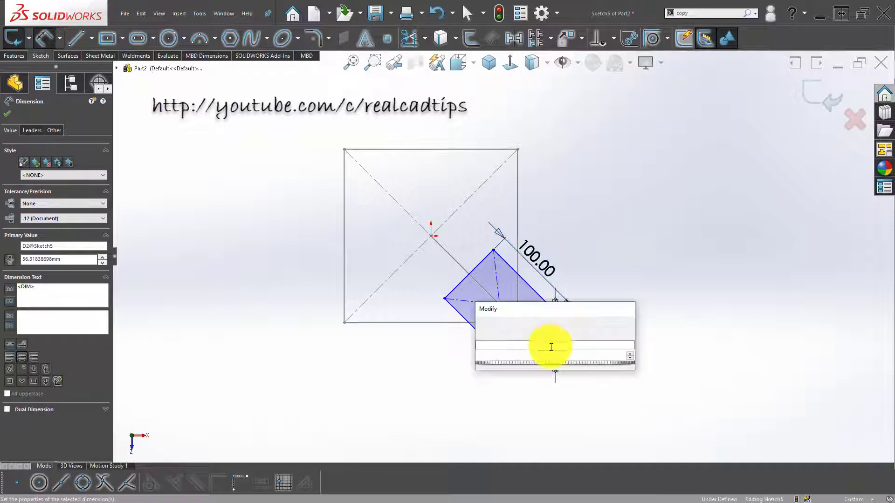
pyautogui.press('Return')
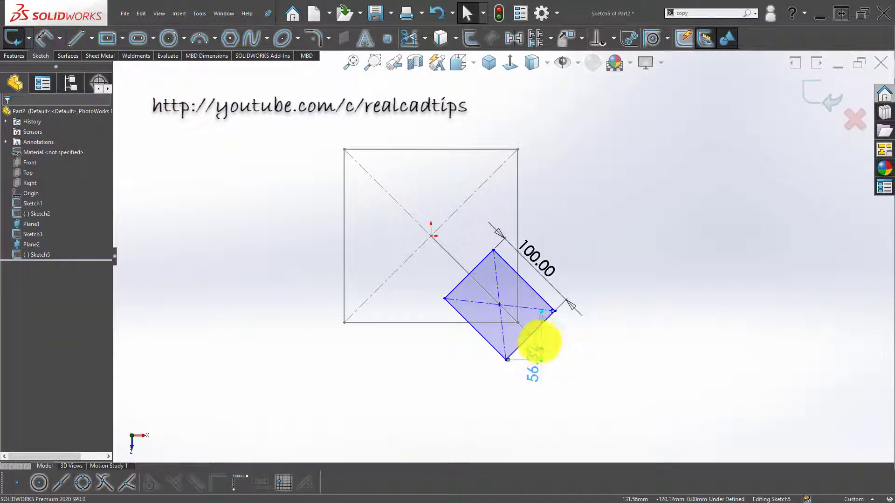
# - Dimension the rectangle's short edge nearest the origin as 100 mm, aligned with the edge
pyautogui.press('d')
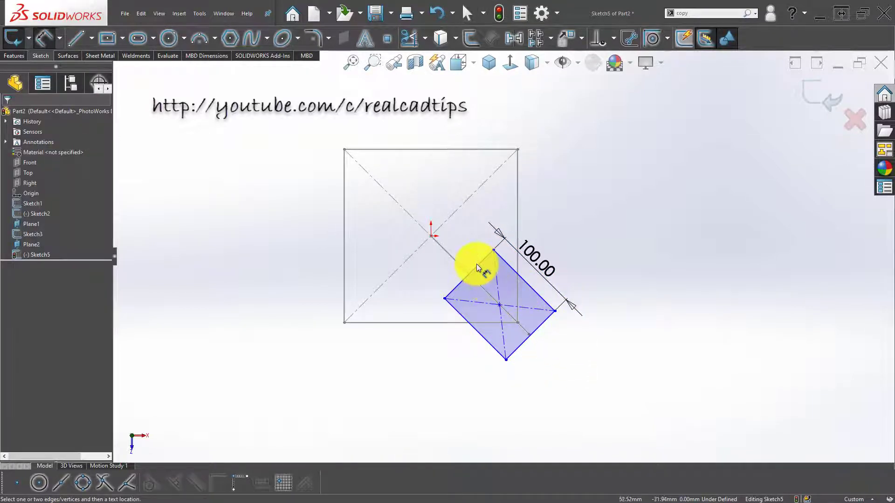
pyautogui.click(476, 263)
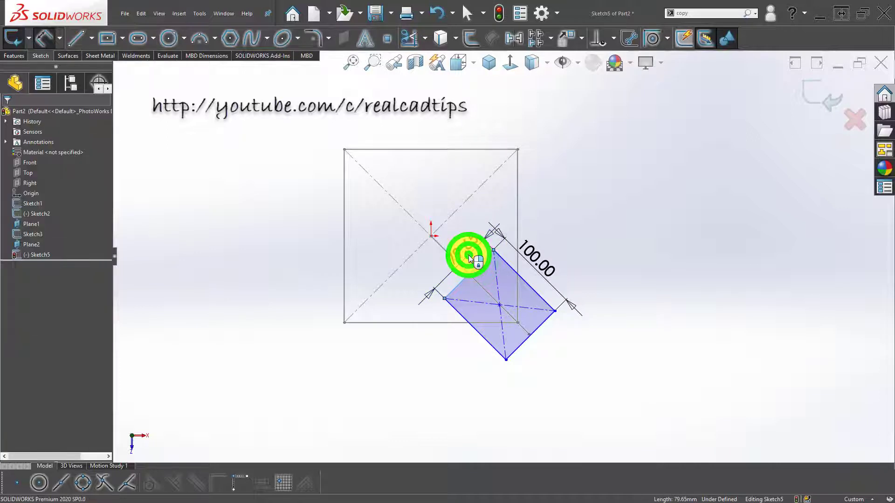
pyautogui.click(469, 259)
pyautogui.write('100')
pyautogui.press('Return')
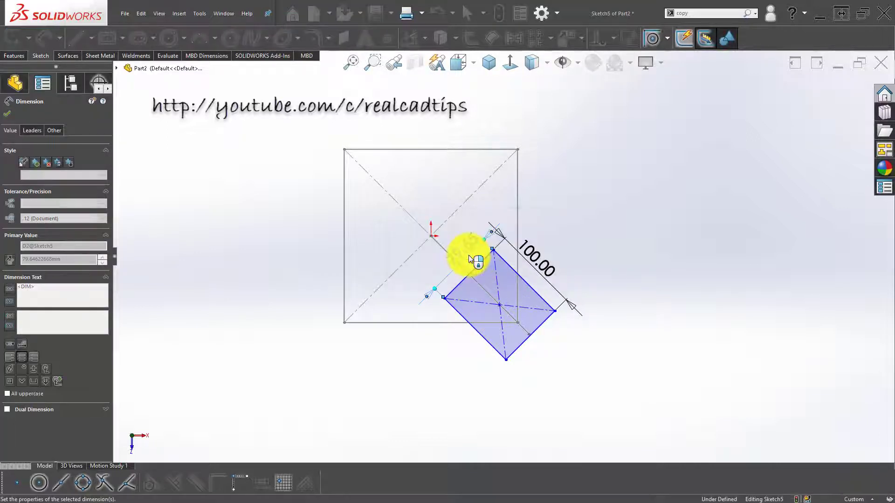
pyautogui.click(678, 261)
pyautogui.click(536, 265)
pyautogui.scroll(-3, 487, 326)
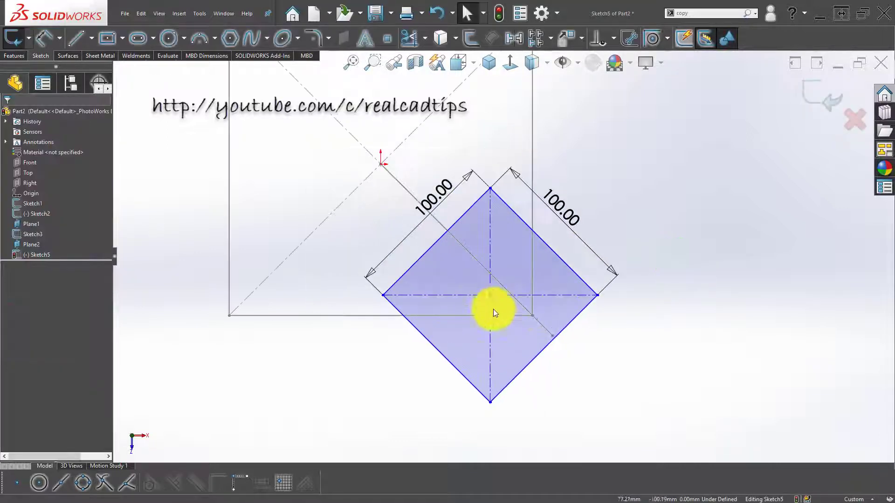
# - Move the 100 mm square away from the slanted line and make its centre coincident with the line's outer endpoint
pyautogui.moveTo(491, 296); pyautogui.dragTo(605, 389)
pyautogui.click(537, 353)
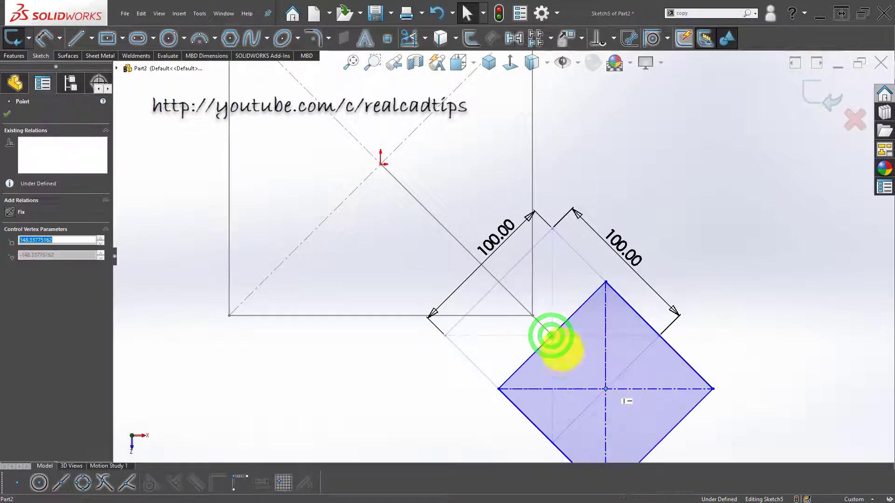
pyautogui.keyDown('ctrl'); pyautogui.click(553, 335); pyautogui.keyUp('ctrl')
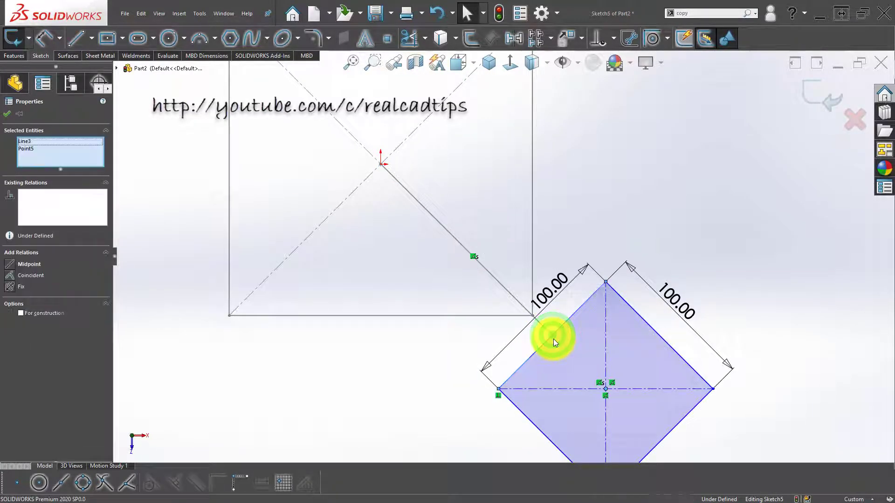
pyautogui.press('Escape')
pyautogui.moveTo(606, 389); pyautogui.dragTo(582, 366)
pyautogui.keyDown('ctrl'); pyautogui.click(552, 334); pyautogui.keyUp('ctrl')
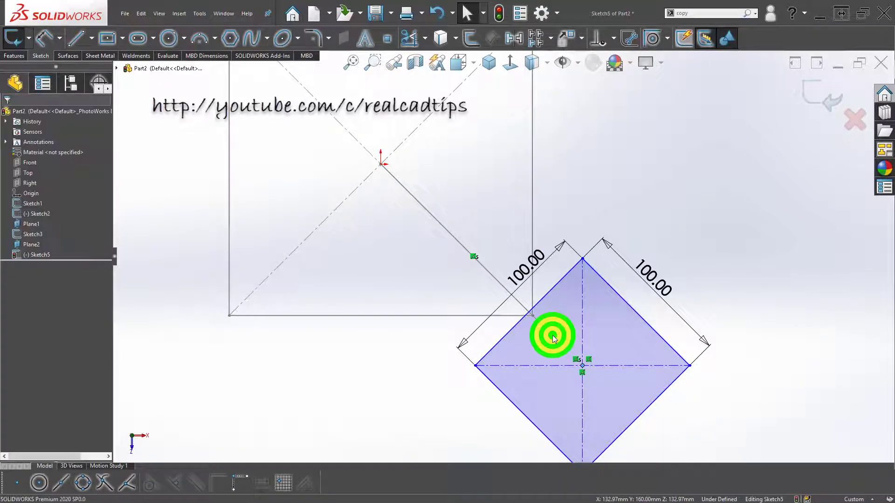
pyautogui.click(605, 293)
pyautogui.click(728, 150)
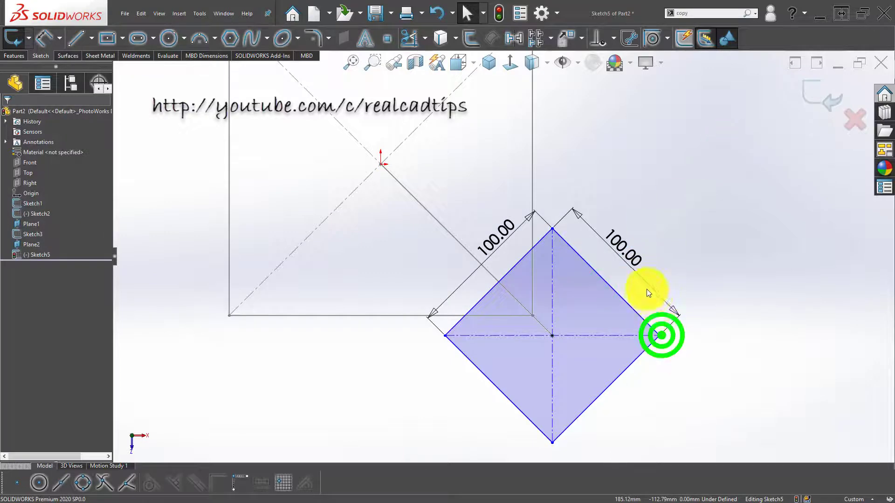
# - Make the 100 mm square's edge nearest the origin perpendicular to the base square's diagonal, and close the sketch
pyautogui.moveTo(647, 289); pyautogui.dragTo(677, 340)
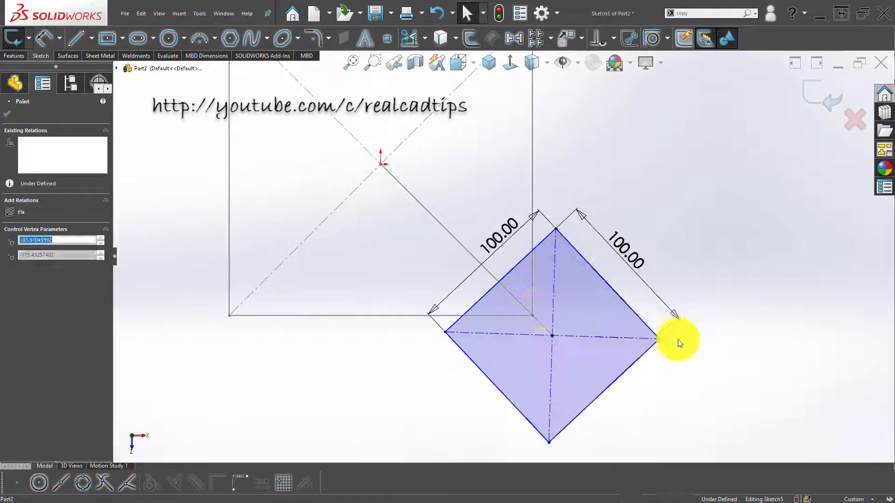
pyautogui.click(511, 269)
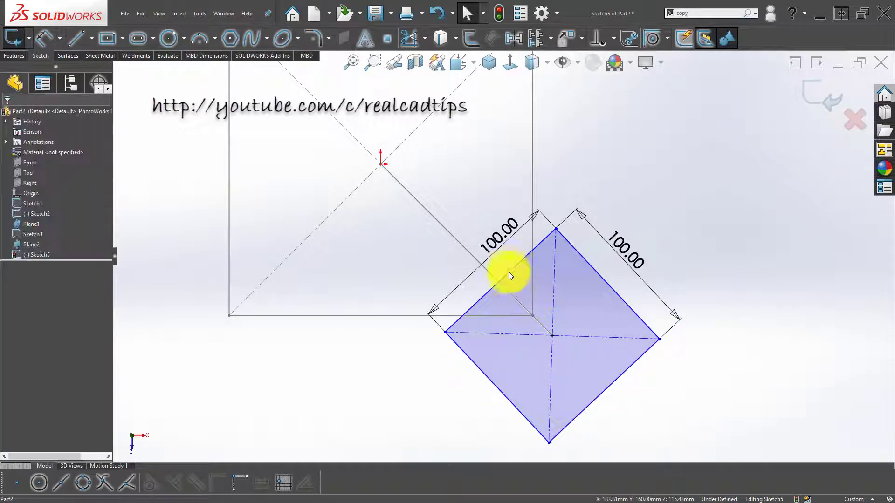
pyautogui.keyDown('ctrl'); pyautogui.click(460, 243); pyautogui.keyUp('ctrl')
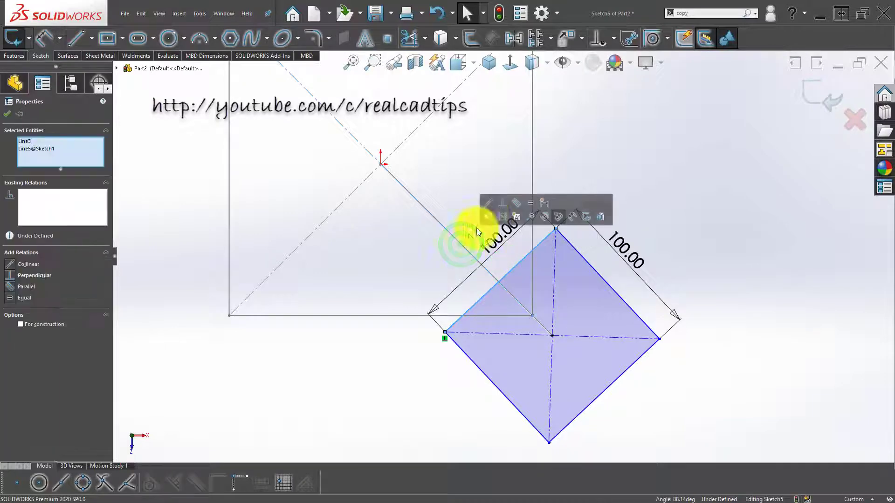
pyautogui.click(501, 202)
pyautogui.click(702, 150)
pyautogui.press('f')
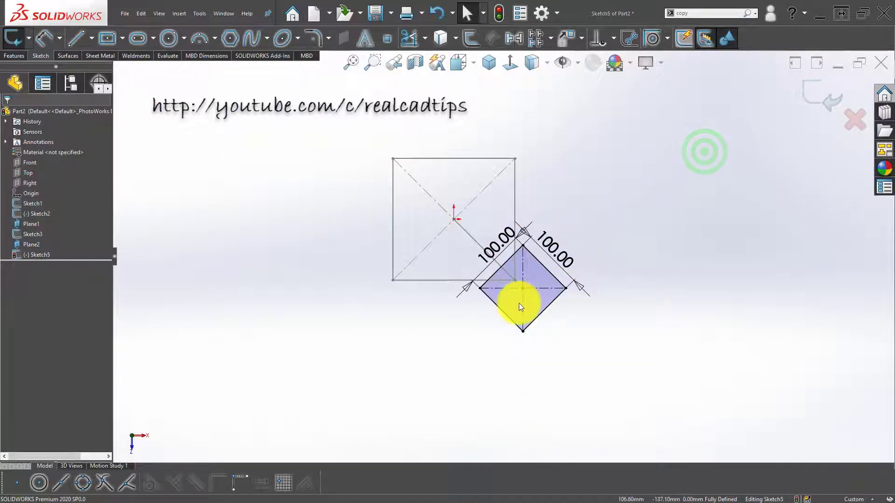
pyautogui.moveTo(515, 303)
pyautogui.mouseDown(button='middle')
pyautogui.moveTo(515, 150)
pyautogui.moveTo(561, 102)
pyautogui.moveTo(571, 201)
pyautogui.moveTo(559, 188)
pyautogui.mouseUp(button='middle')
pyautogui.click(689, 200)
pyautogui.click(824, 98)
pyautogui.click(662, 231)
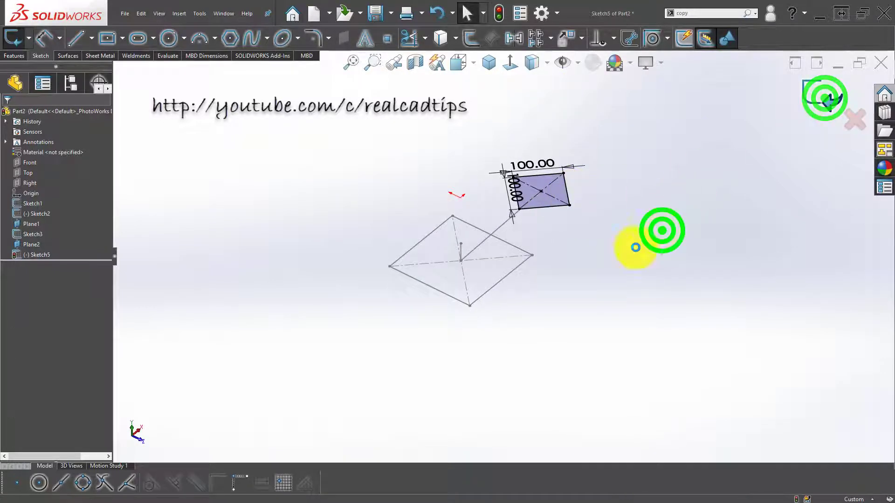
# - Create a reference plane through both ends of the upper square's edge nearest the origin and the base square's corner farthest from it
pyautogui.moveTo(538, 288)
pyautogui.mouseDown(button='middle')
pyautogui.moveTo(513, 214)
pyautogui.moveTo(479, 255)
pyautogui.moveTo(473, 226)
pyautogui.moveTo(458, 264)
pyautogui.moveTo(623, 246)
pyautogui.moveTo(616, 290)
pyautogui.mouseUp(button='middle')
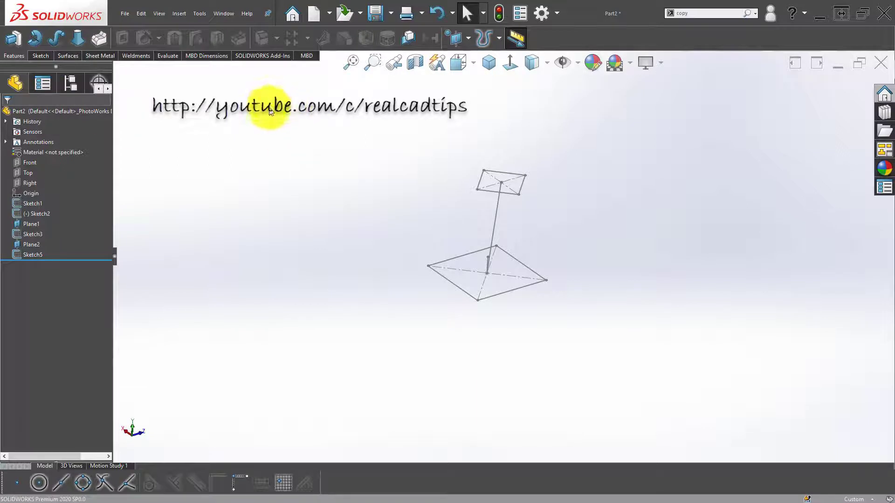
pyautogui.click(449, 38)
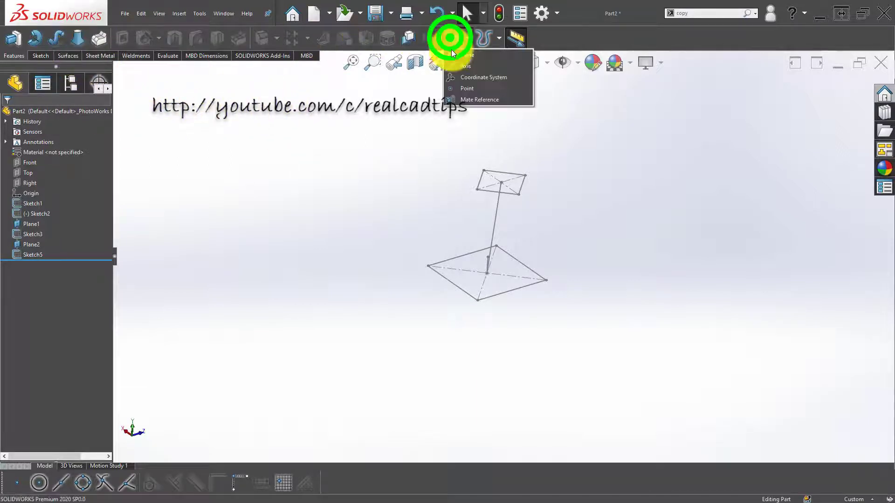
pyautogui.click(458, 57)
pyautogui.click(478, 191)
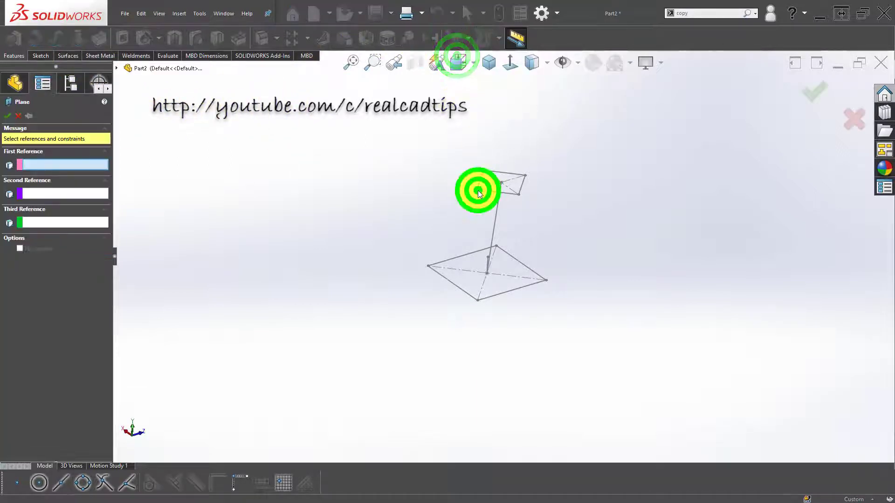
pyautogui.click(518, 194)
pyautogui.click(477, 301)
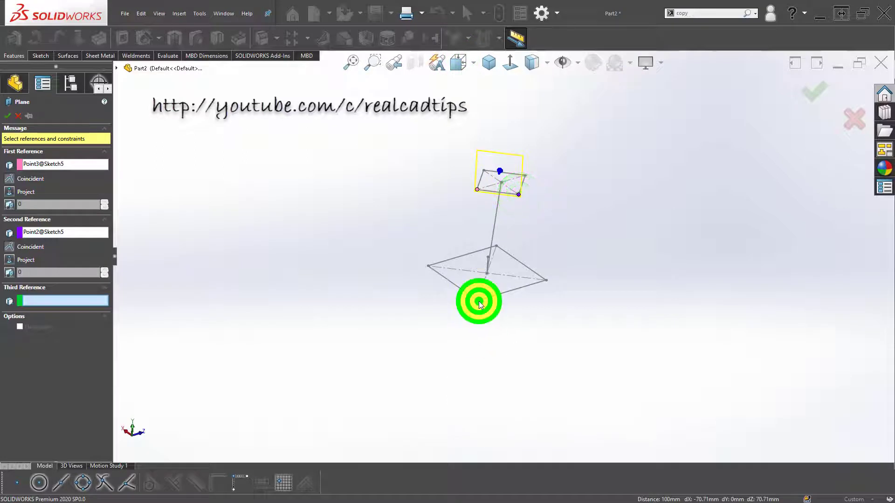
pyautogui.click(820, 94)
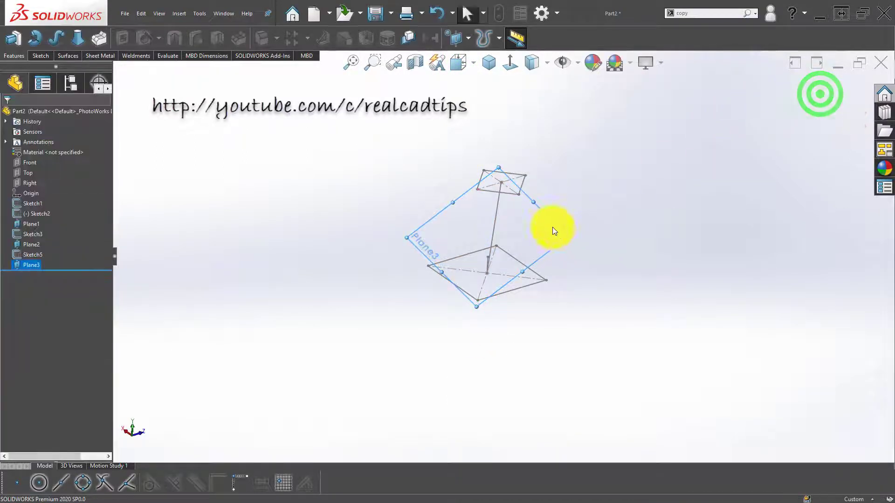
pyautogui.click(551, 226)
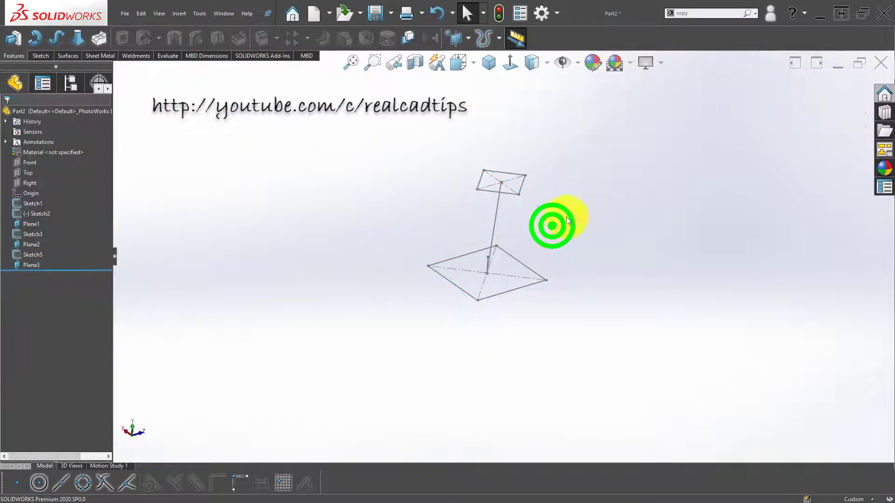
# - Show all reference planes in the graphics view
pyautogui.click(572, 62)
pyautogui.click(566, 85)
pyautogui.click(694, 223)
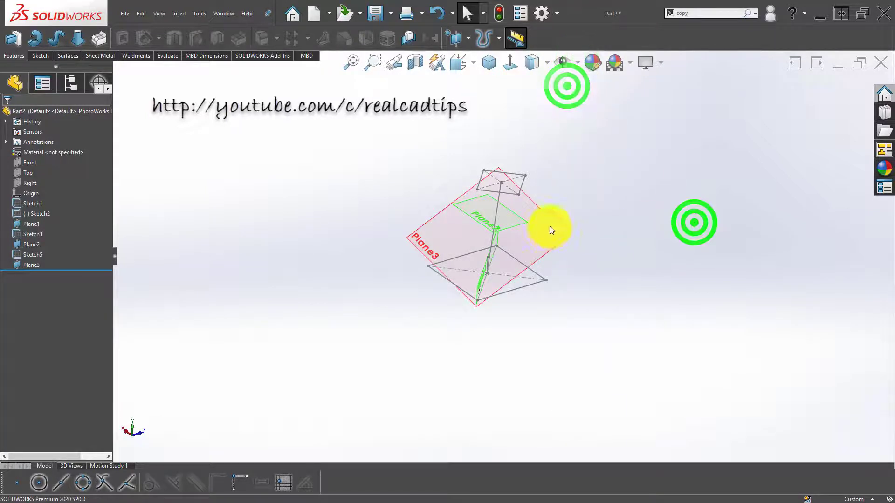
# - On Plane3, sketch a closed triangle joining the upper square's inner edge to the farthest base corner, and close the sketch
pyautogui.click(550, 226)
pyautogui.click(594, 198)
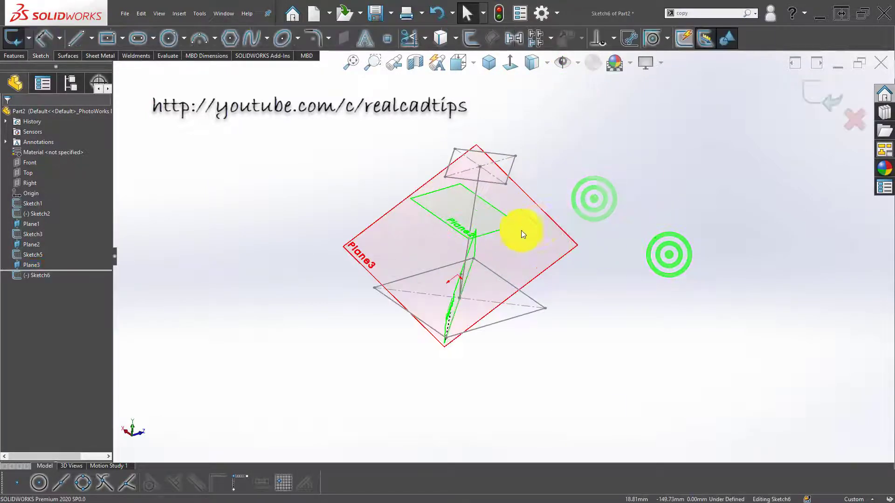
pyautogui.click(473, 184)
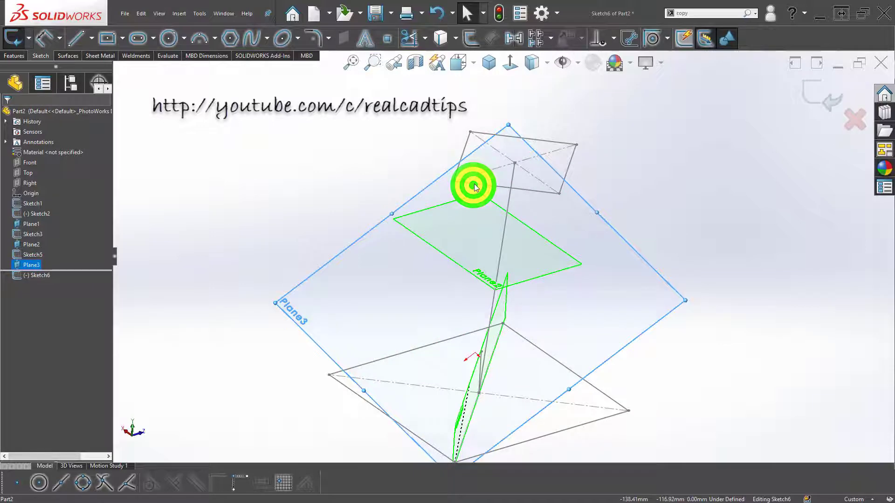
pyautogui.click(73, 40)
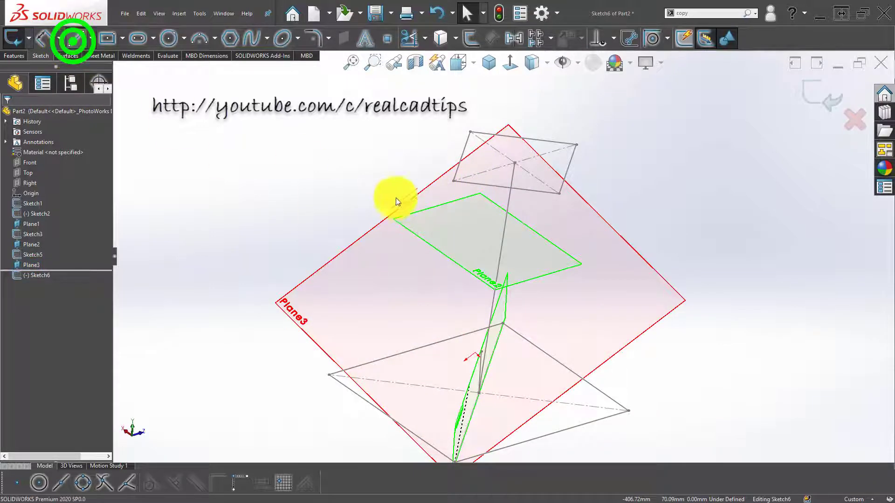
pyautogui.click(454, 180)
pyautogui.click(559, 196)
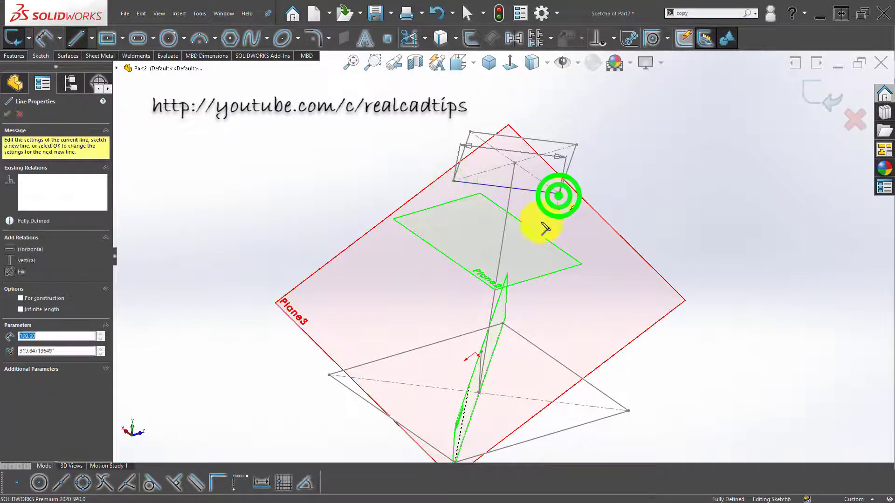
pyautogui.scroll(2, 482, 426)
pyautogui.scroll(-2, 481, 426)
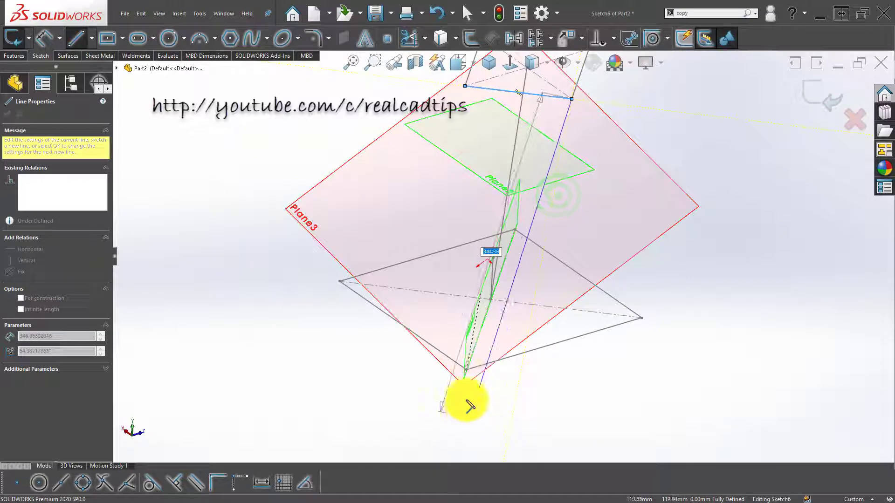
pyautogui.click(466, 371)
pyautogui.click(465, 86)
pyautogui.scroll(3, 428, 259)
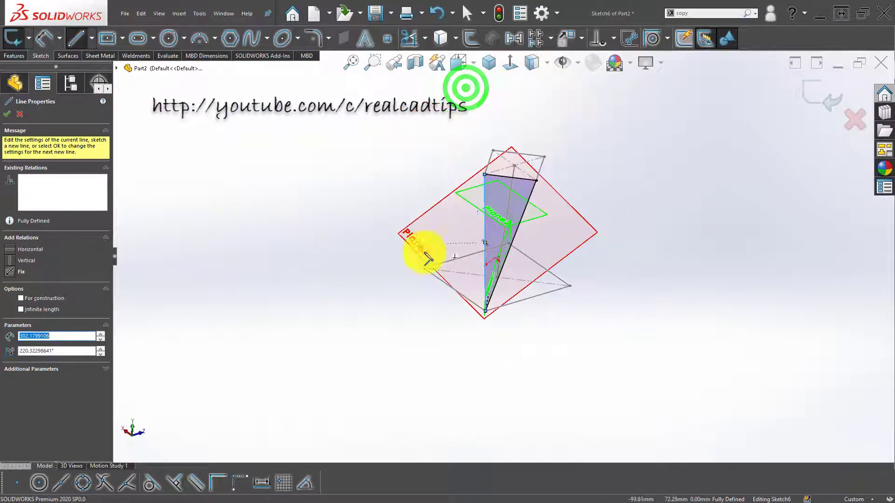
pyautogui.moveTo(428, 259)
pyautogui.mouseDown(button='middle')
pyautogui.moveTo(500, 189)
pyautogui.moveTo(443, 253)
pyautogui.mouseUp(button='middle')
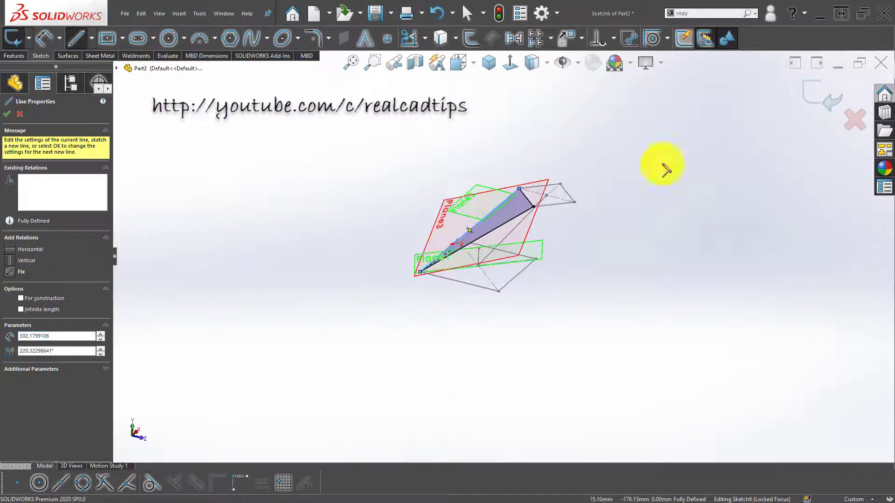
pyautogui.click(809, 92)
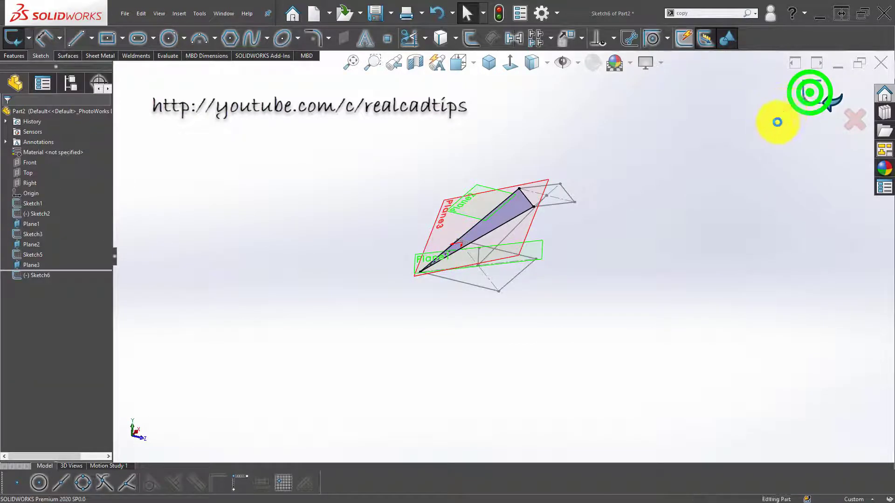
pyautogui.scroll(-2, 514, 250)
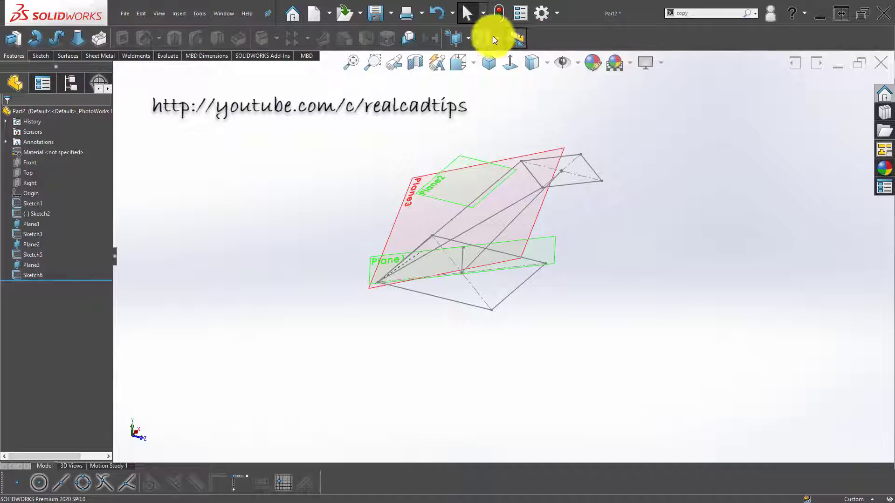
pyautogui.click(457, 42)
pyautogui.click(463, 53)
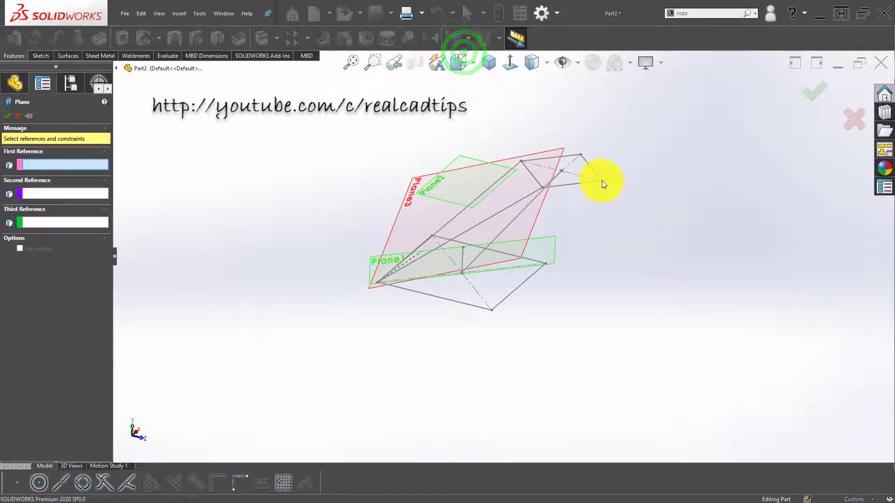
pyautogui.click(602, 180)
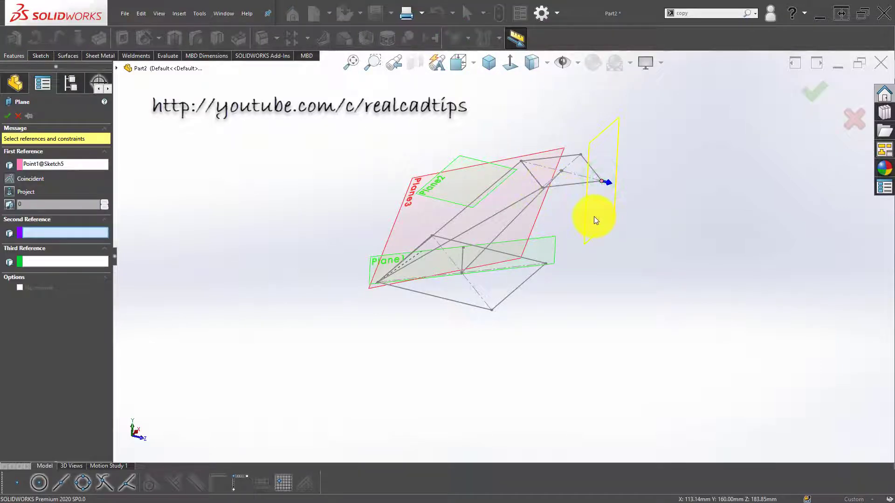
pyautogui.press('Return')
# - Create a reference plane through the triangle's base corner, an adjacent base corner and the upper square's nearest corner
pyautogui.click(457, 40)
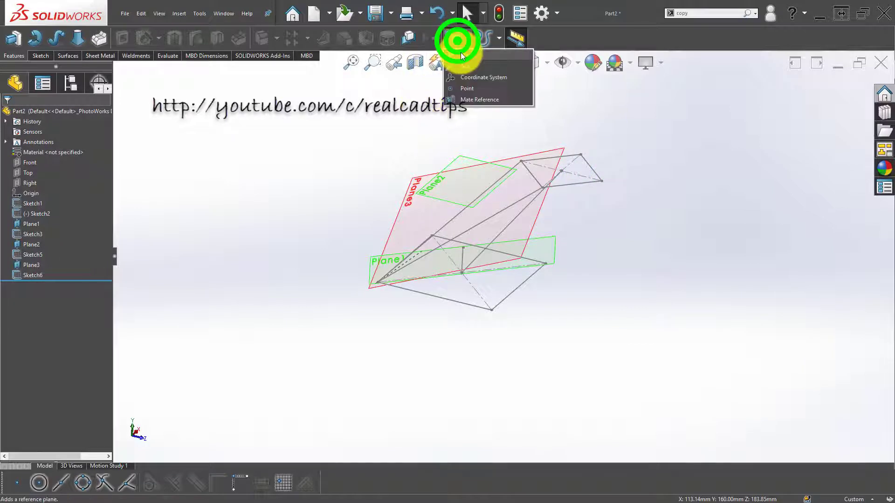
pyautogui.click(460, 52)
pyautogui.click(379, 282)
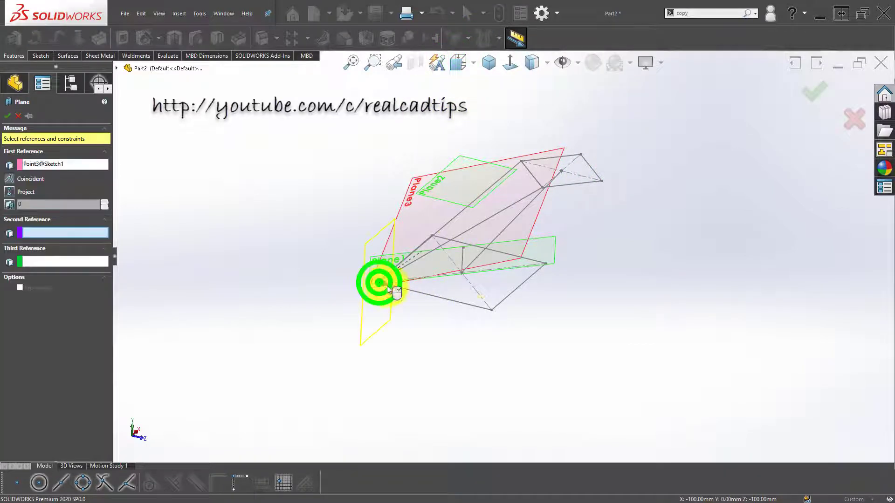
pyautogui.click(491, 309)
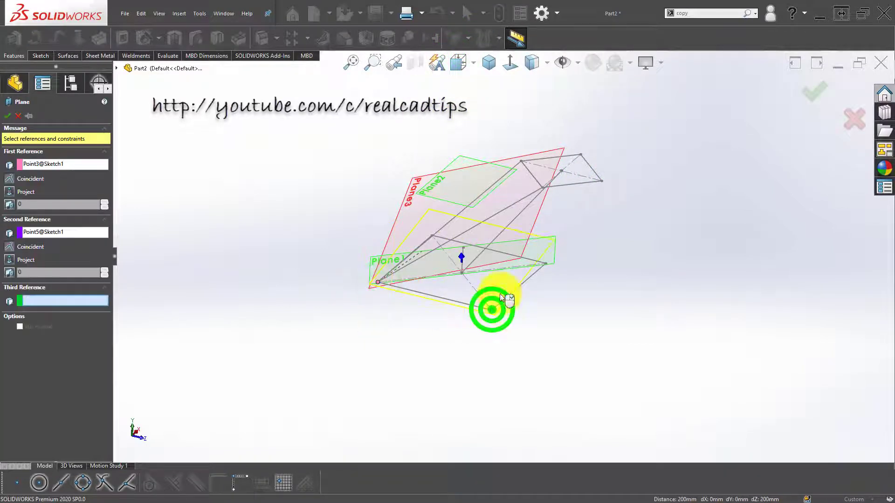
pyautogui.click(542, 188)
pyautogui.click(811, 87)
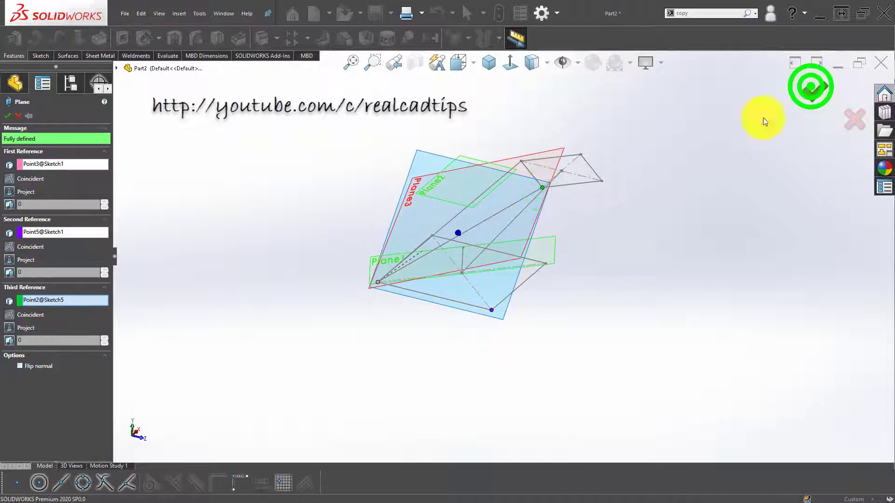
# - On Plane4, sketch a closed triangle joining the upper square's corner to both ends of the base edge, and close the sketch
pyautogui.click(90, 284)
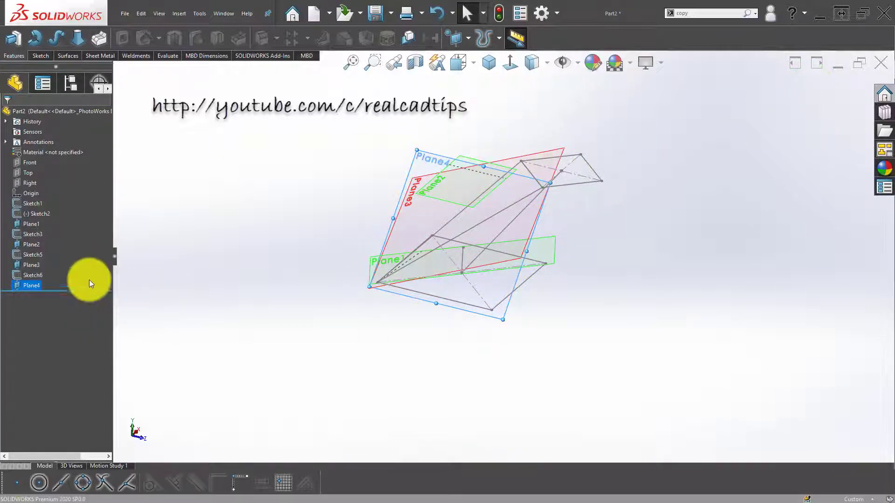
pyautogui.rightClick(38, 285)
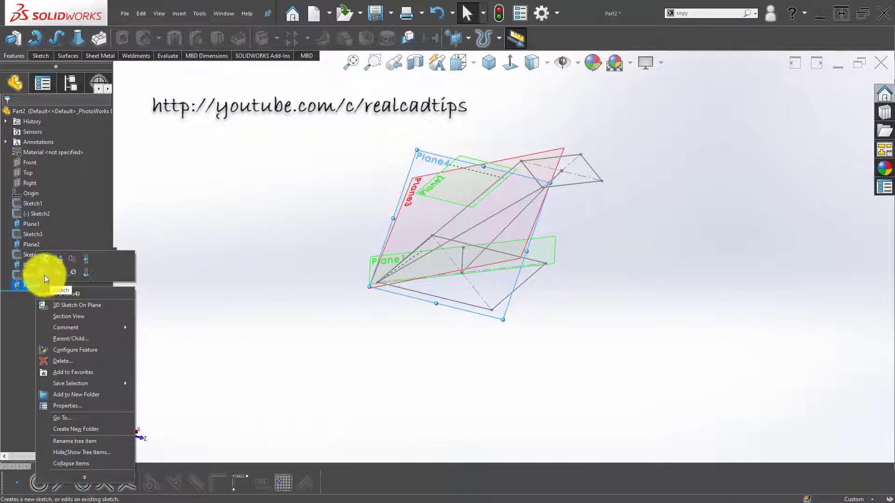
pyautogui.click(44, 276)
pyautogui.moveTo(535, 216); pyautogui.dragTo(550, 195, button='middle')
pyautogui.click(313, 156)
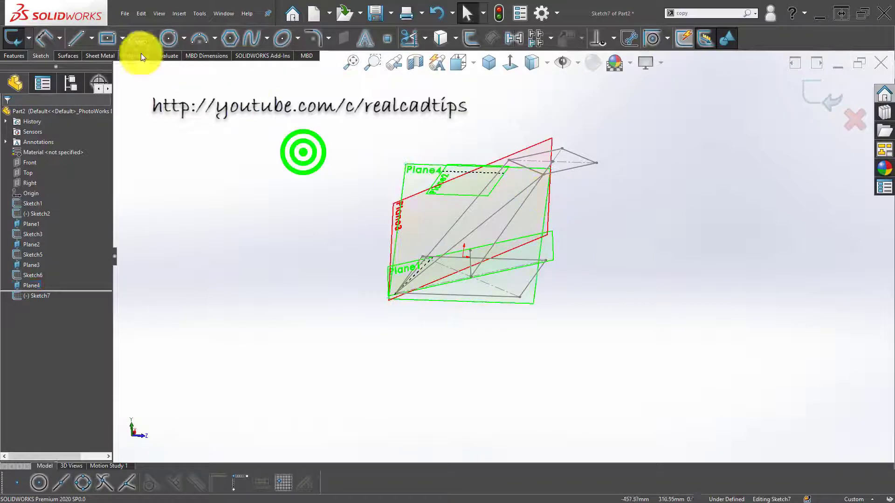
pyautogui.click(77, 37)
pyautogui.scroll(-5, 535, 196)
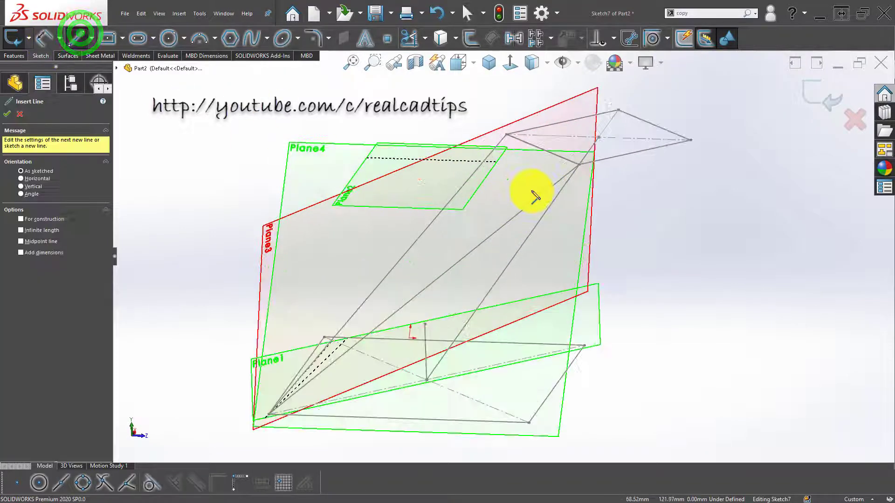
pyautogui.click(579, 164)
pyautogui.click(272, 416)
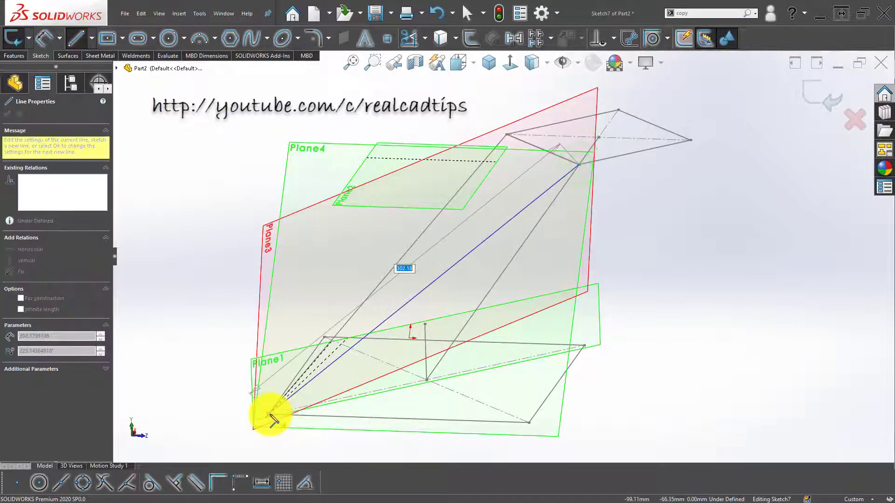
pyautogui.click(530, 423)
pyautogui.click(579, 164)
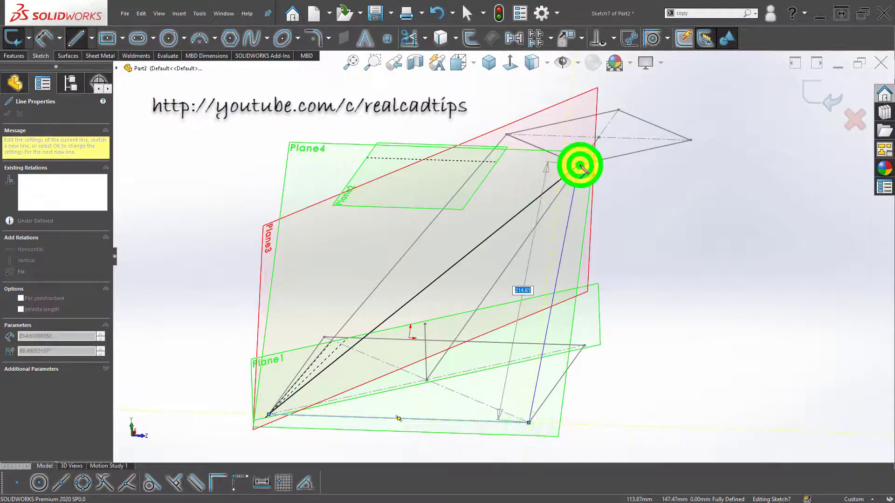
pyautogui.moveTo(503, 265); pyautogui.dragTo(494, 289, button='middle')
pyautogui.press('Escape')
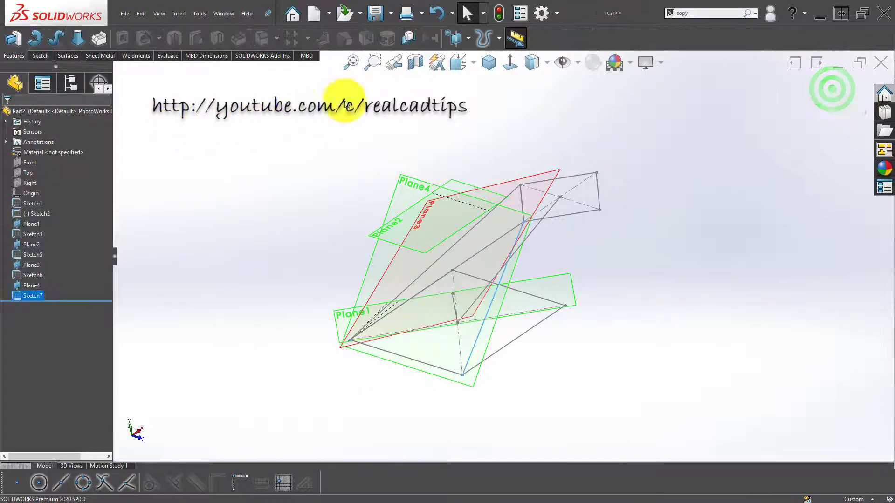
pyautogui.click(365, 95)
# - Create a reference plane through both ends of the upper square's front edge and the base's front corner
pyautogui.click(452, 34)
pyautogui.click(469, 54)
pyautogui.moveTo(480, 300); pyautogui.dragTo(486, 277, button='middle')
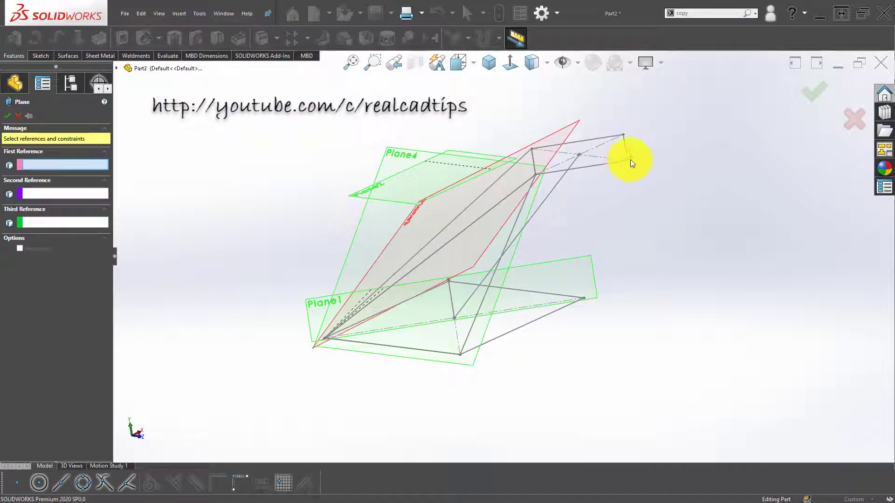
pyautogui.click(536, 175)
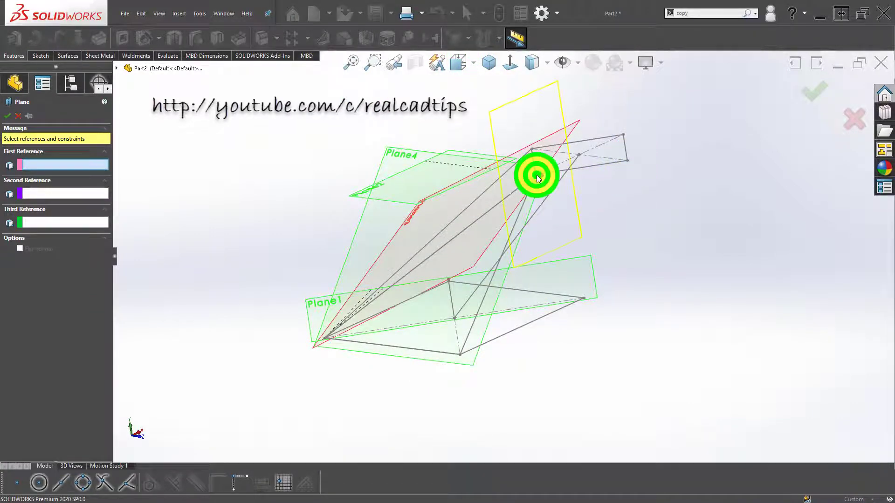
pyautogui.click(627, 161)
pyautogui.click(460, 354)
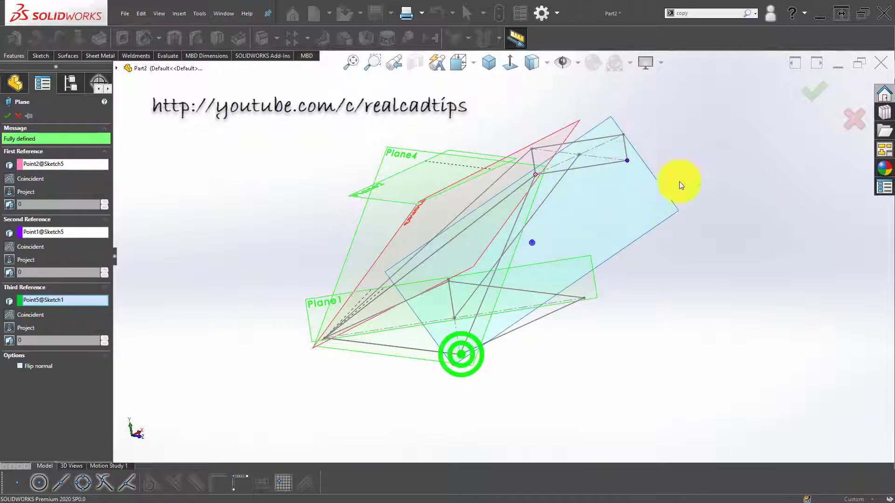
pyautogui.click(747, 160)
# - Start a sketch on Plane5 and draw a line along the upper square's front edge, corner to corner
pyautogui.click(664, 203)
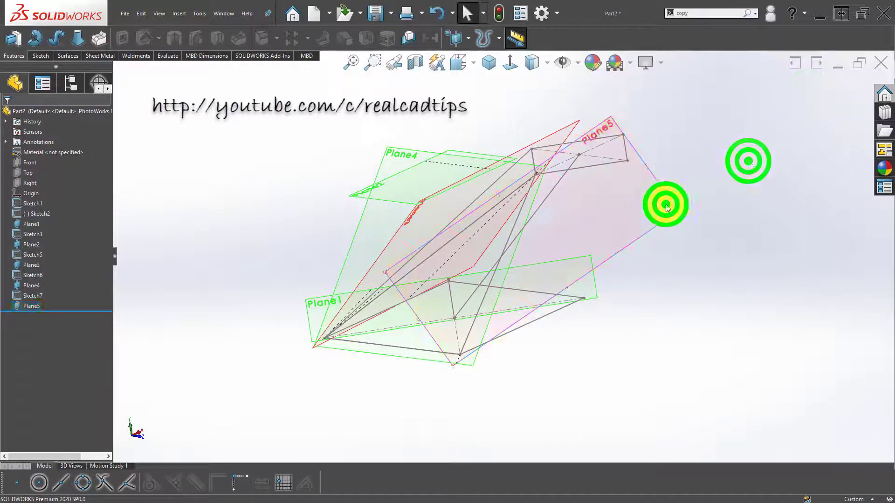
pyautogui.click(703, 177)
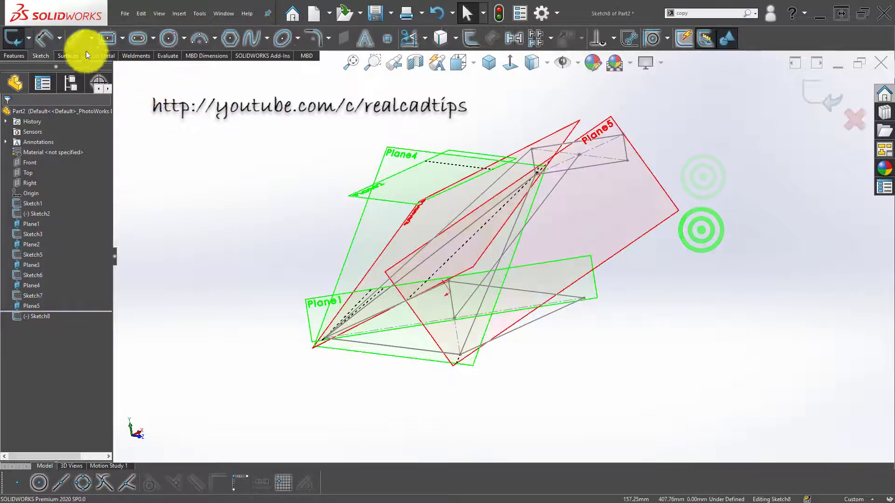
pyautogui.click(78, 38)
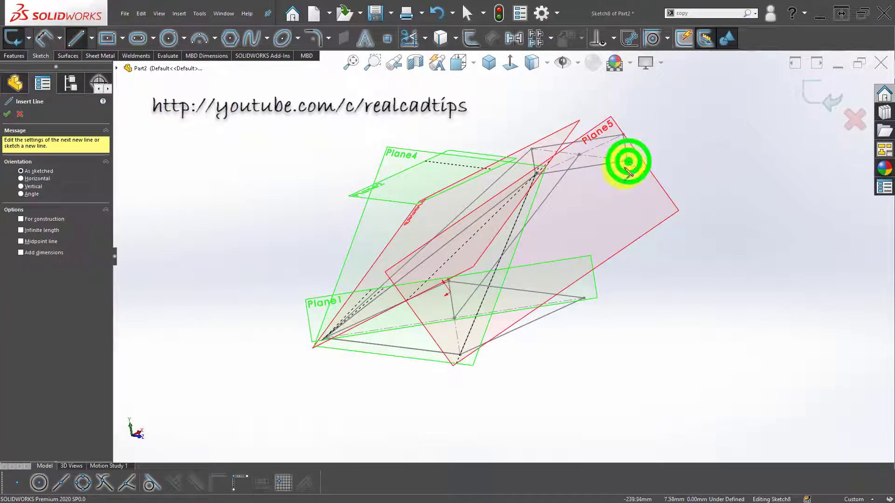
pyautogui.moveTo(628, 162); pyautogui.dragTo(536, 174)
pyautogui.scroll(-6, 541, 179)
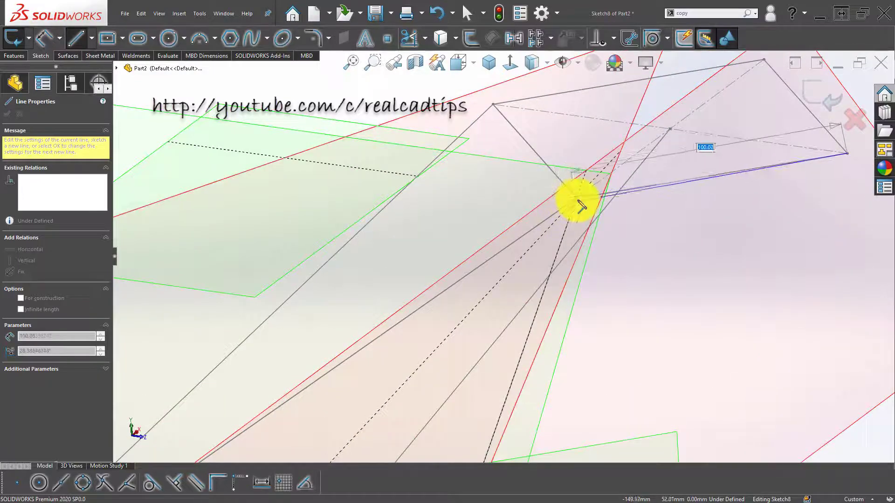
pyautogui.click(577, 200)
pyautogui.scroll(6, 526, 252)
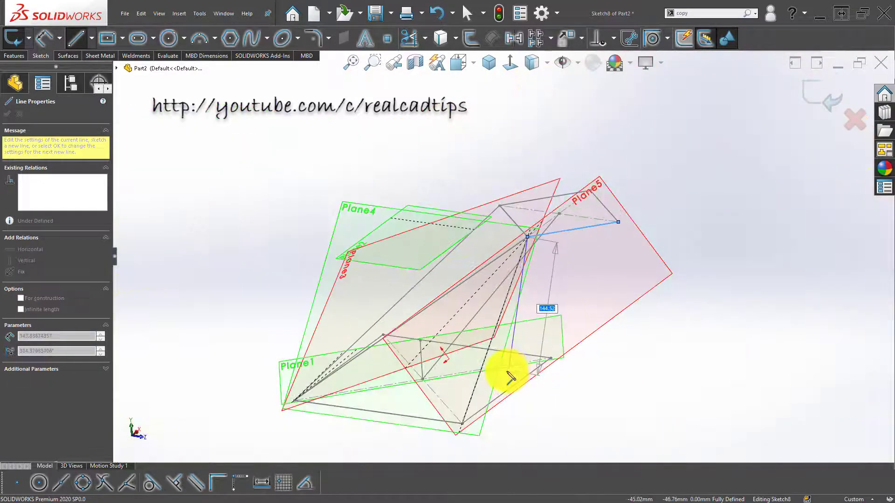
# - Complete the Plane5 triangle with lines through the base's front corner back to the starting corner, and close the sketch
pyautogui.scroll(-6, 470, 419)
pyautogui.scroll(-2, 470, 431)
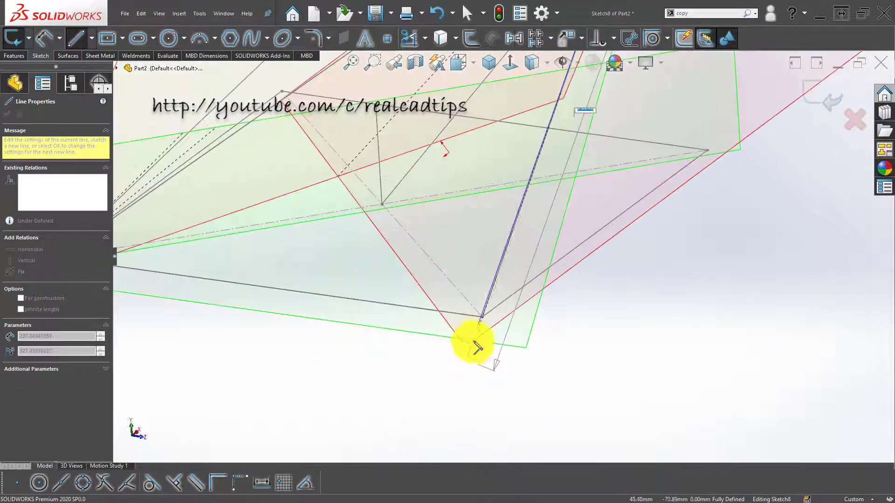
pyautogui.click(482, 317)
pyautogui.scroll(4, 543, 251)
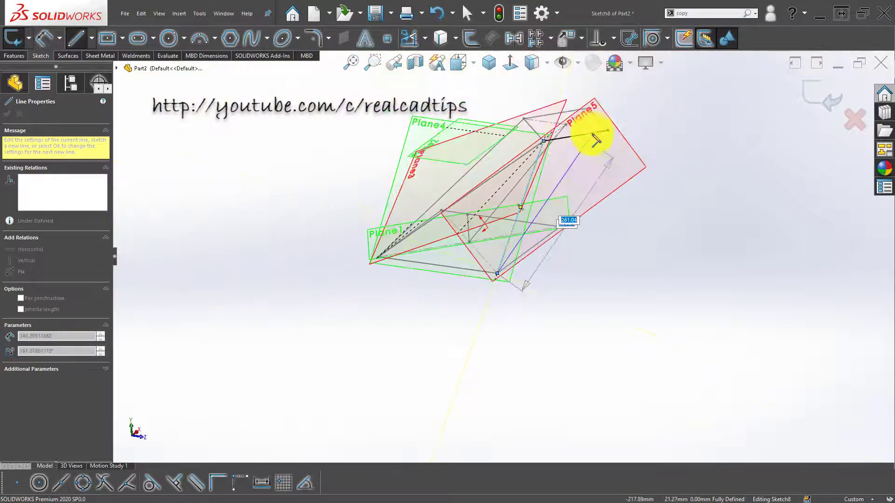
pyautogui.scroll(-4, 597, 141)
pyautogui.click(601, 159)
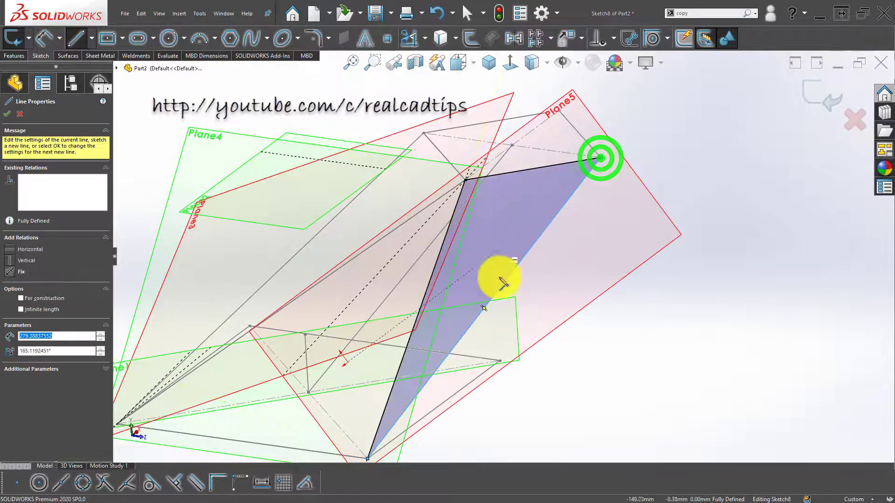
pyautogui.scroll(4, 494, 279)
pyautogui.moveTo(494, 279)
pyautogui.mouseDown(button='middle')
pyautogui.moveTo(484, 292)
pyautogui.moveTo(444, 279)
pyautogui.moveTo(446, 308)
pyautogui.moveTo(444, 254)
pyautogui.mouseUp(button='middle')
pyautogui.press('Escape')
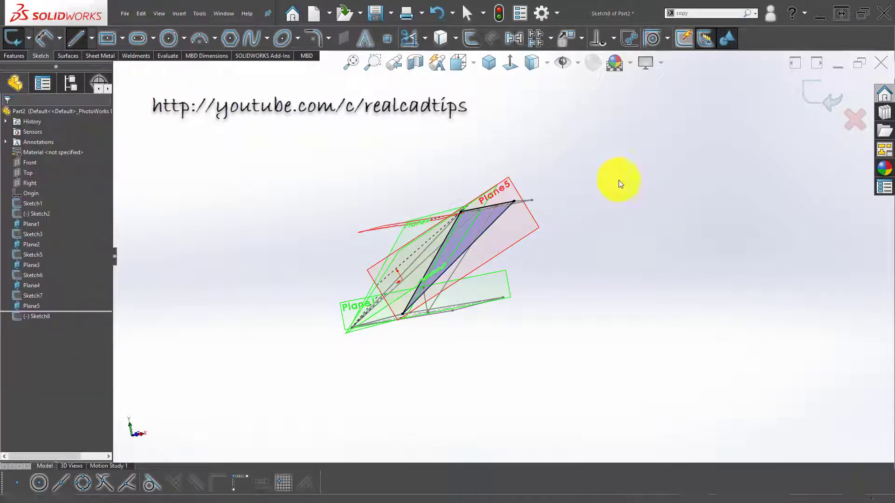
pyautogui.click(824, 90)
pyautogui.click(293, 169)
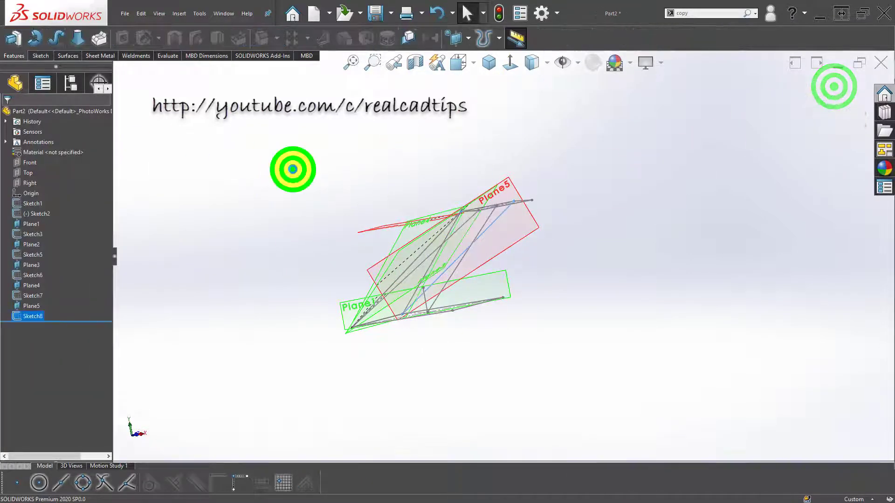
# - Start a reference plane referencing the upper square's corner at the end of the front edge, Plane1 and the base's front corner
pyautogui.click(456, 39)
pyautogui.click(468, 56)
pyautogui.scroll(-5, 520, 227)
pyautogui.moveTo(519, 227)
pyautogui.mouseDown(button='middle')
pyautogui.moveTo(515, 239)
pyautogui.moveTo(534, 274)
pyautogui.mouseUp(button='middle')
pyautogui.click(516, 250)
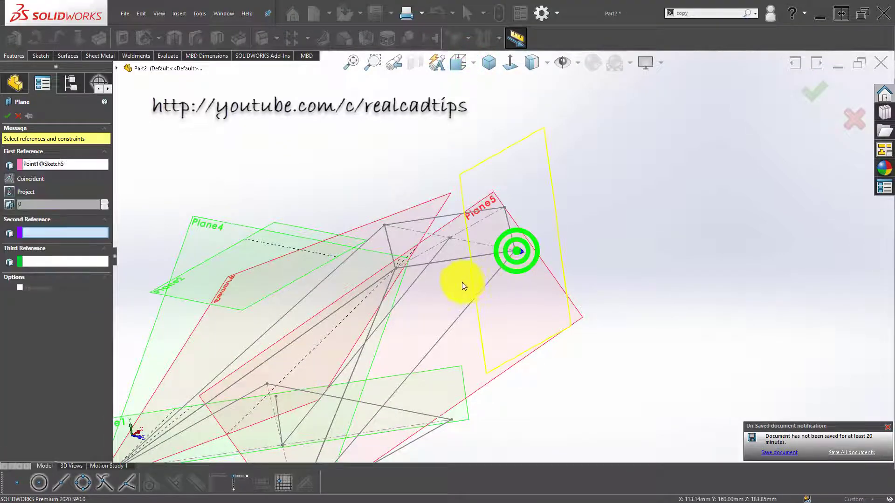
pyautogui.moveTo(462, 282)
pyautogui.mouseDown(button='middle')
pyautogui.moveTo(414, 293)
pyautogui.moveTo(418, 324)
pyautogui.mouseUp(button='middle')
pyautogui.scroll(-4, 472, 351)
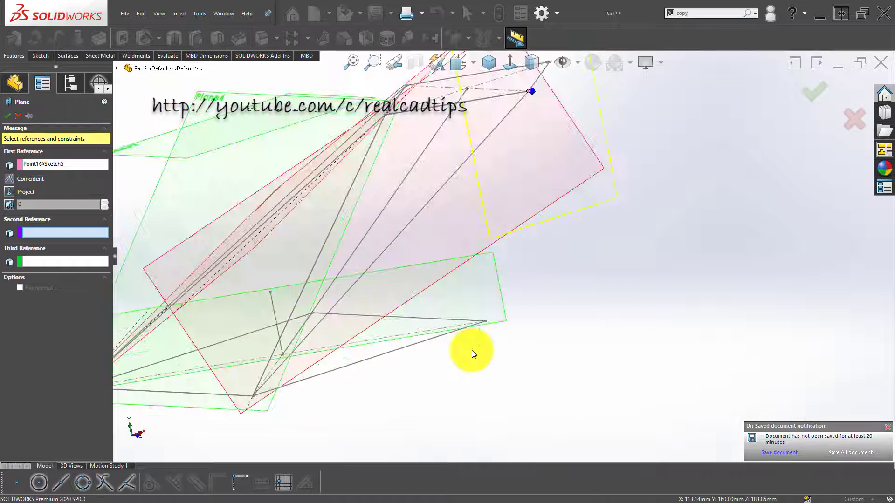
pyautogui.click(487, 321)
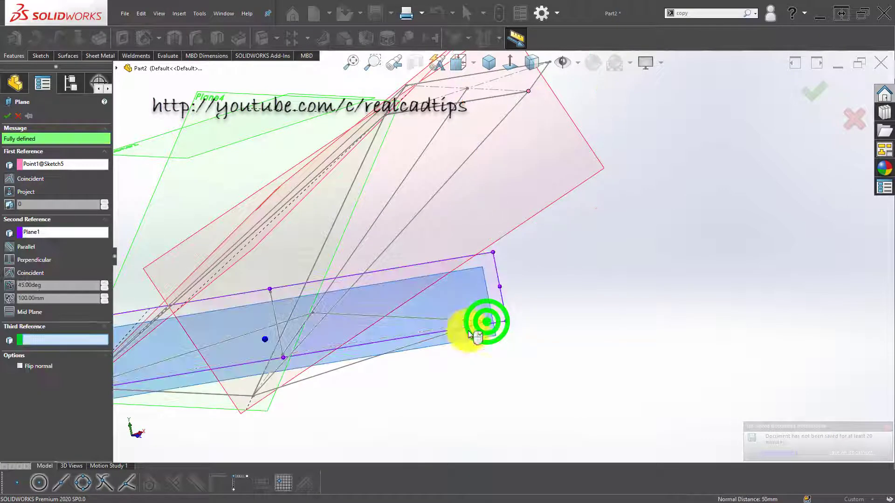
pyautogui.click(253, 395)
pyautogui.scroll(5, 399, 310)
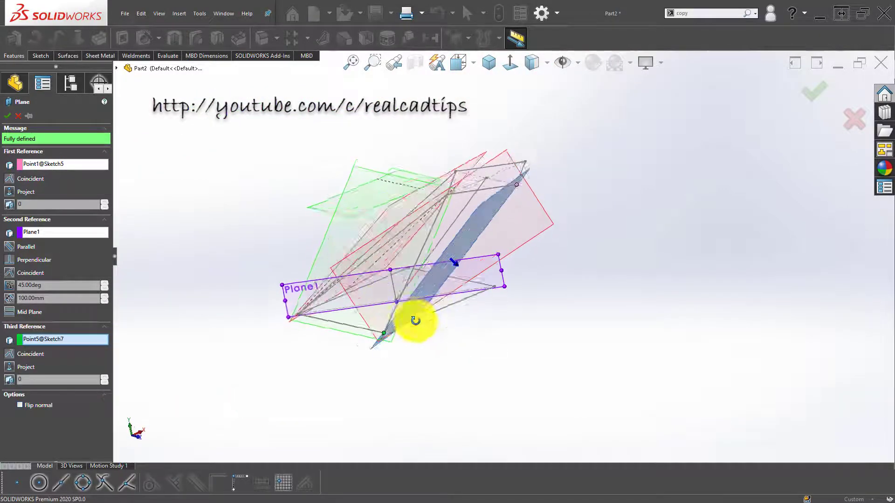
pyautogui.moveTo(413, 320)
pyautogui.mouseDown(button='middle')
pyautogui.moveTo(407, 283)
pyautogui.moveTo(379, 300)
pyautogui.moveTo(396, 320)
pyautogui.mouseUp(button='middle')
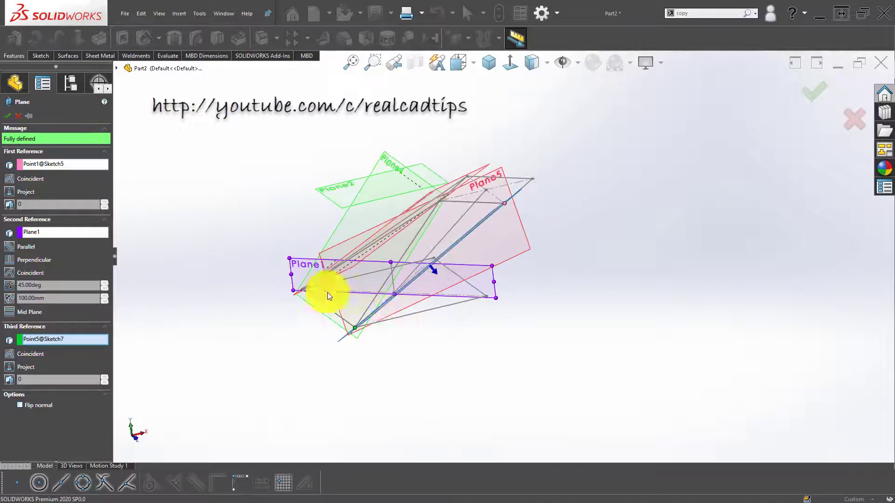
# - Replace the Plane1 reference with the base corner adjacent to the front corner and accept the new plane
pyautogui.rightClick(32, 233)
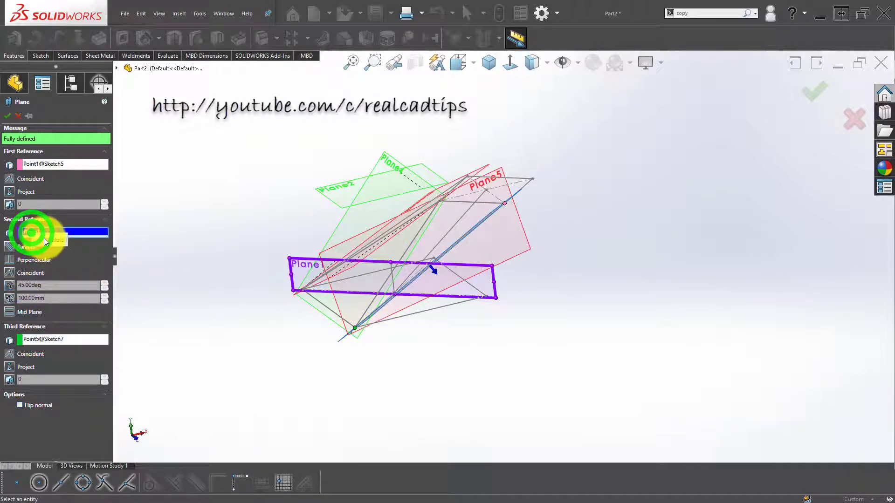
pyautogui.click(59, 239)
pyautogui.scroll(-5, 506, 275)
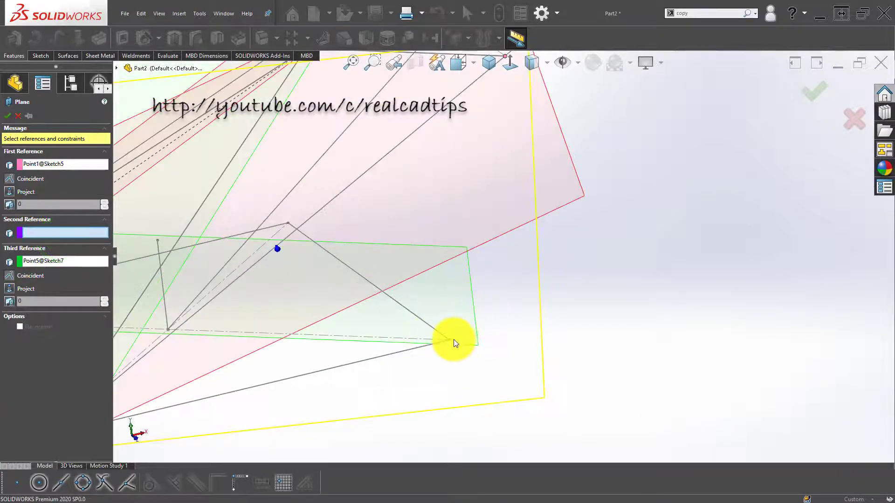
pyautogui.click(450, 343)
pyautogui.moveTo(449, 343)
pyautogui.mouseDown(button='middle')
pyautogui.moveTo(448, 279)
pyautogui.moveTo(478, 263)
pyautogui.moveTo(443, 290)
pyautogui.moveTo(495, 266)
pyautogui.mouseUp(button='middle')
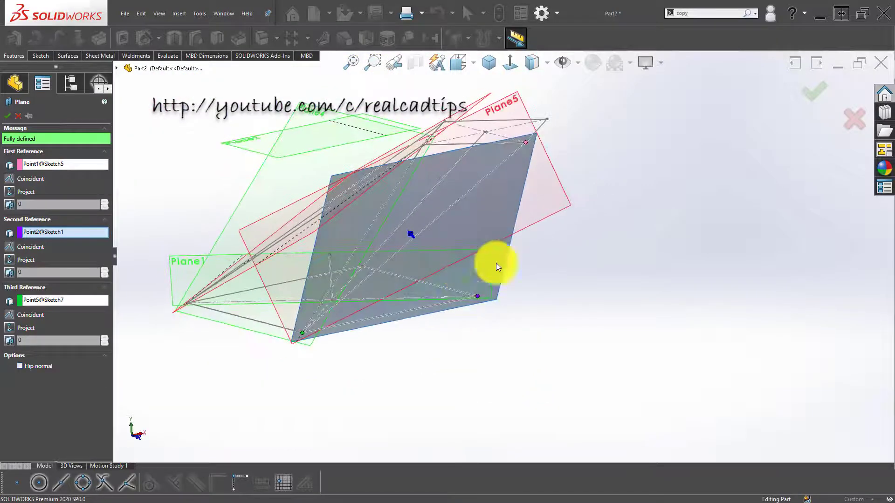
pyautogui.click(594, 275)
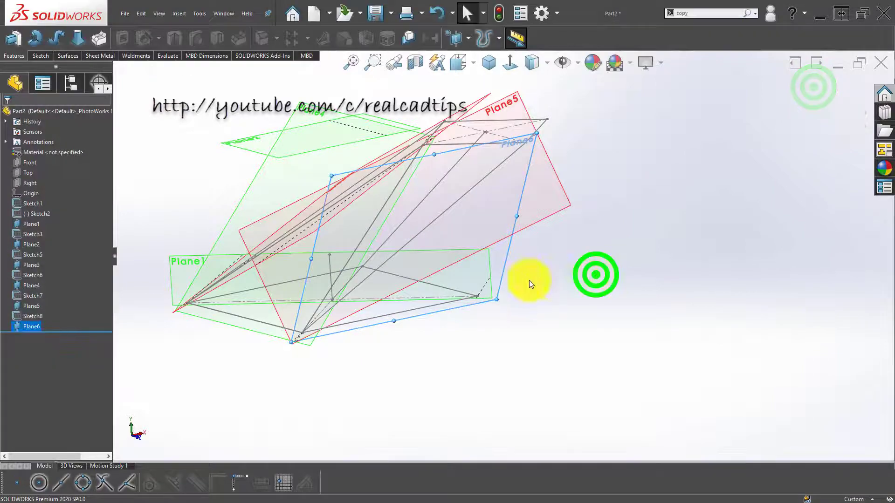
# - Start a sketch on Plane6 and draw a line from the upper square's corner to the adjacent base corner
pyautogui.click(504, 261)
pyautogui.click(547, 238)
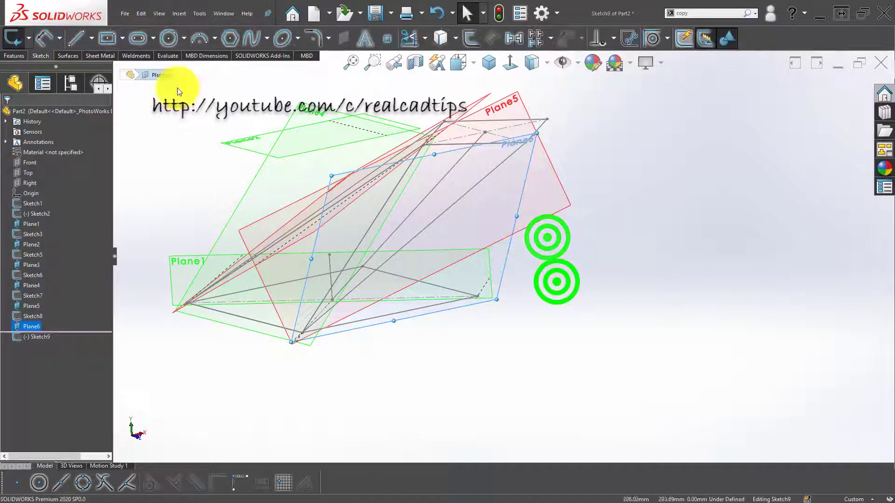
pyautogui.click(78, 39)
pyautogui.moveTo(507, 176); pyautogui.dragTo(502, 191, button='middle')
pyautogui.scroll(-4, 524, 164)
pyautogui.click(534, 163)
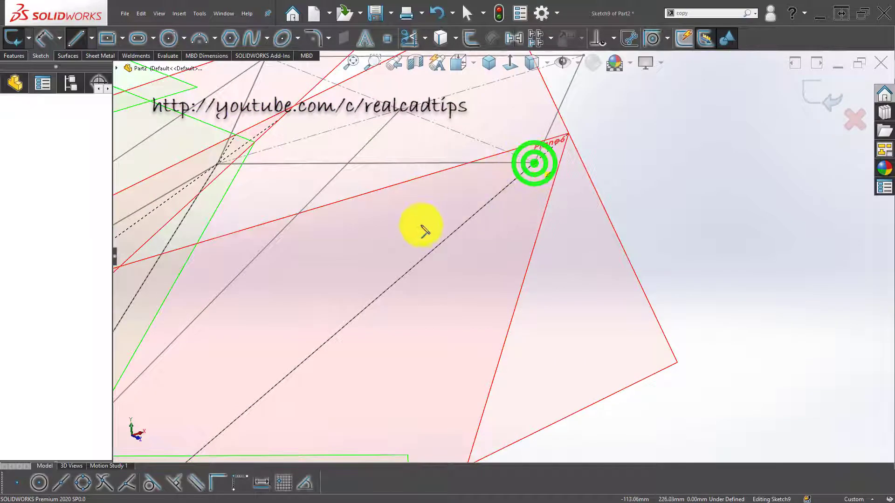
pyautogui.scroll(4, 383, 307)
pyautogui.moveTo(382, 314); pyautogui.dragTo(376, 282, button='middle')
pyautogui.scroll(-4, 440, 411)
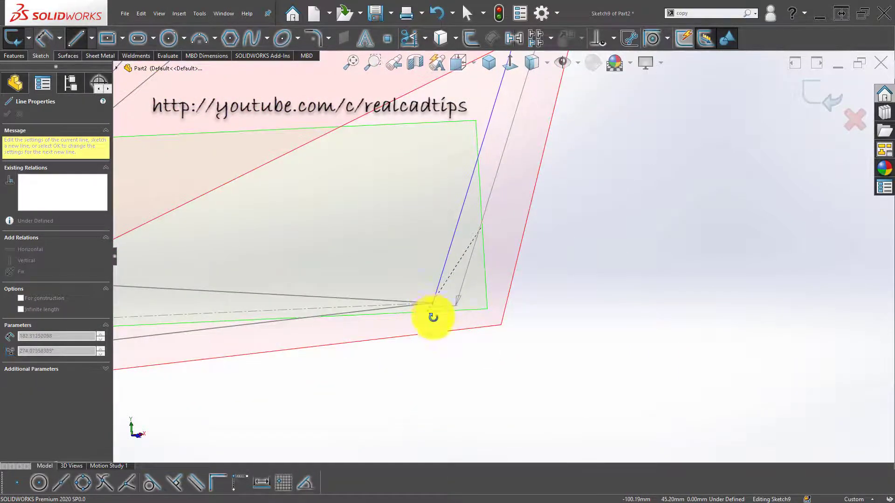
pyautogui.moveTo(433, 317)
pyautogui.mouseDown(button='middle')
pyautogui.moveTo(437, 325)
pyautogui.moveTo(425, 291)
pyautogui.moveTo(380, 316)
pyautogui.moveTo(320, 316)
pyautogui.moveTo(255, 353)
pyautogui.moveTo(325, 331)
pyautogui.mouseUp(button='middle')
# - Complete the Plane6 triangle along the base edge and back up to the upper square's corner, and close the sketch
pyautogui.click(316, 321)
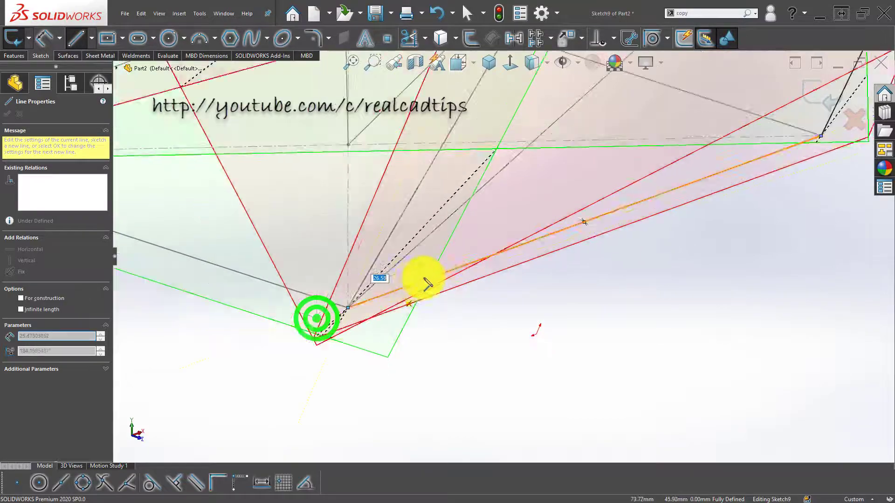
pyautogui.moveTo(426, 282); pyautogui.dragTo(500, 195, button='middle')
pyautogui.scroll(-4, 564, 101)
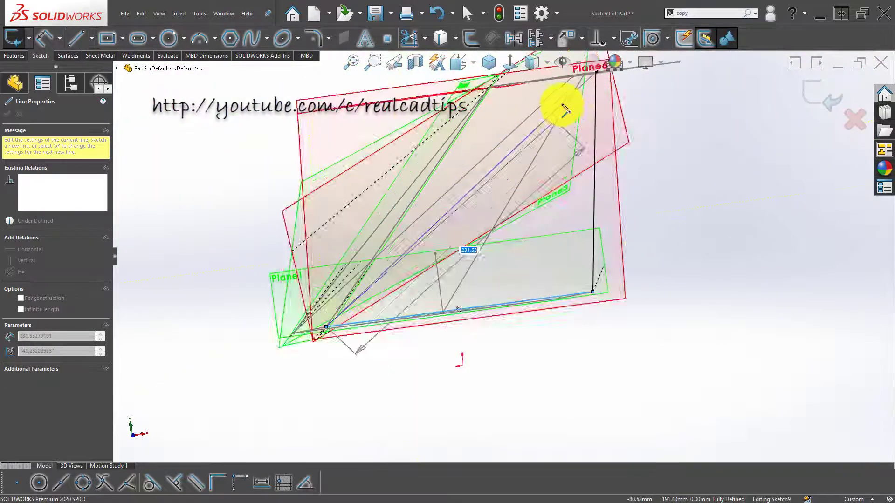
pyautogui.moveTo(569, 110); pyautogui.dragTo(572, 149, button='middle')
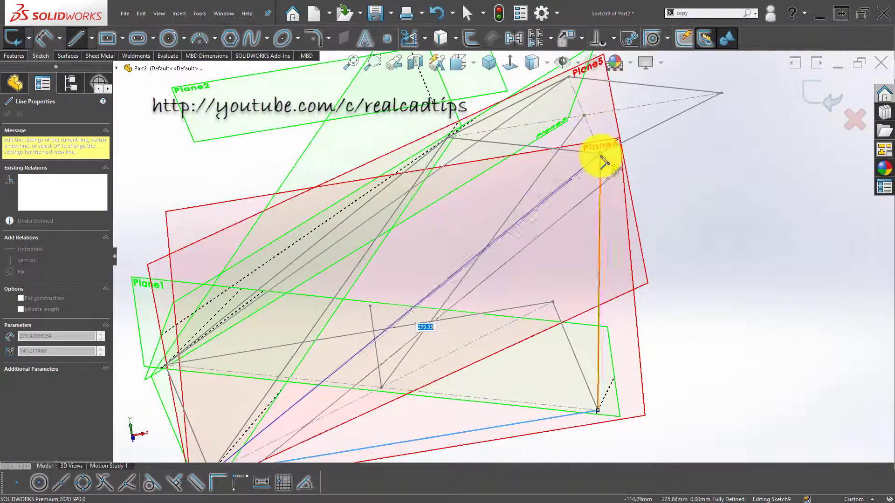
pyautogui.click(601, 154)
pyautogui.scroll(5, 471, 294)
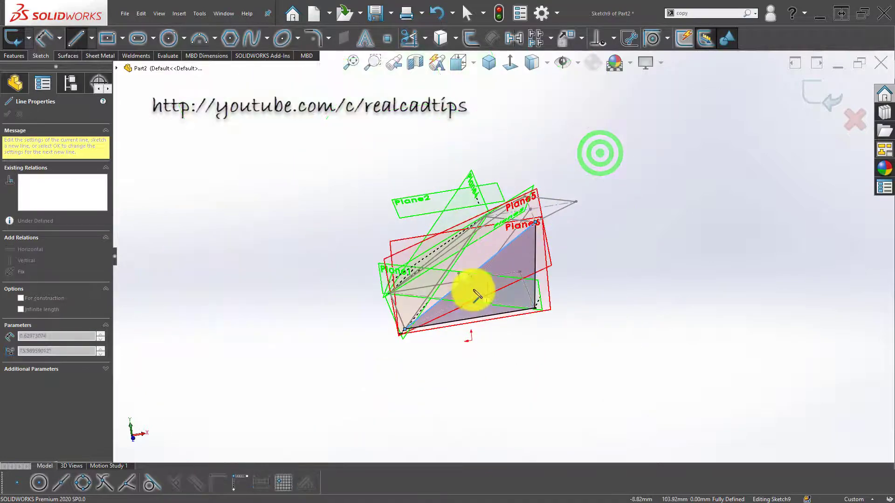
pyautogui.moveTo(471, 294)
pyautogui.mouseDown(button='middle')
pyautogui.moveTo(526, 300)
pyautogui.moveTo(513, 334)
pyautogui.moveTo(464, 259)
pyautogui.moveTo(455, 365)
pyautogui.moveTo(455, 336)
pyautogui.moveTo(531, 276)
pyautogui.moveTo(521, 247)
pyautogui.moveTo(485, 261)
pyautogui.mouseUp(button='middle')
pyautogui.press('Escape')
pyautogui.click(295, 146)
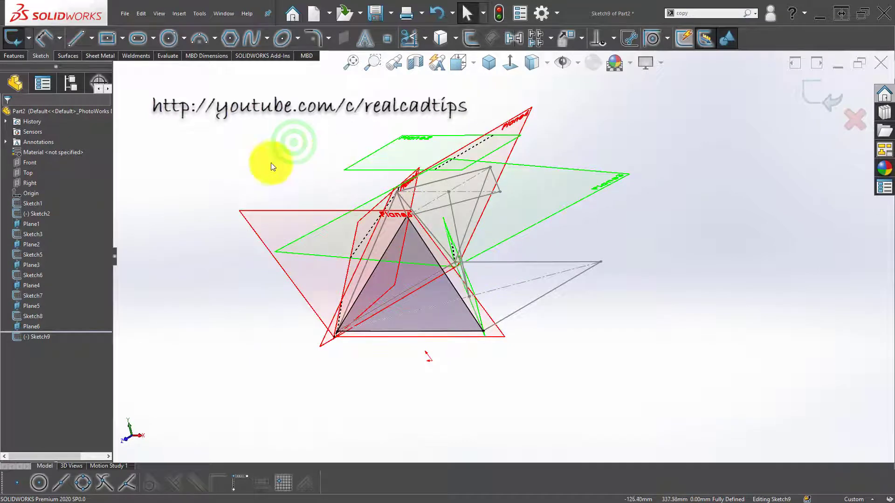
pyautogui.click(243, 151)
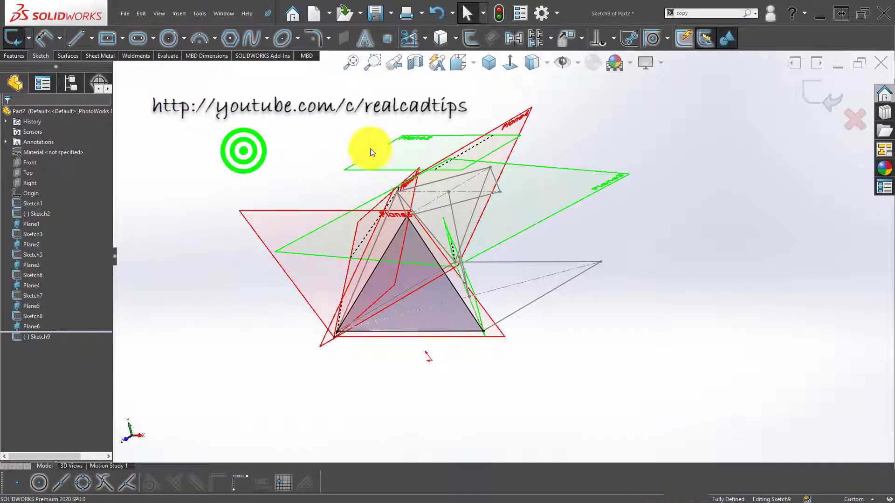
pyautogui.click(674, 125)
# - Create a reference plane through the Plane6 triangle's apex, the adjacent upper-square corner and the base corner shared by that triangle and Plane1
pyautogui.click(460, 37)
pyautogui.click(463, 54)
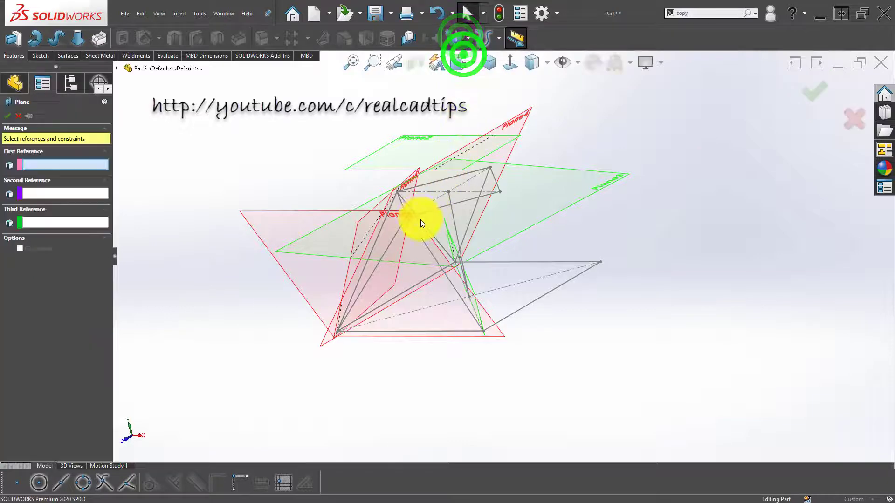
pyautogui.scroll(-5, 421, 221)
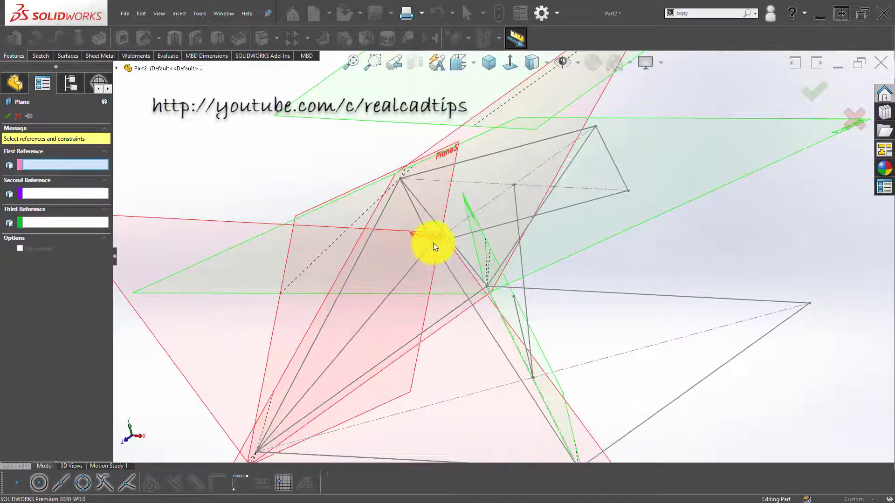
pyautogui.click(433, 245)
pyautogui.click(629, 192)
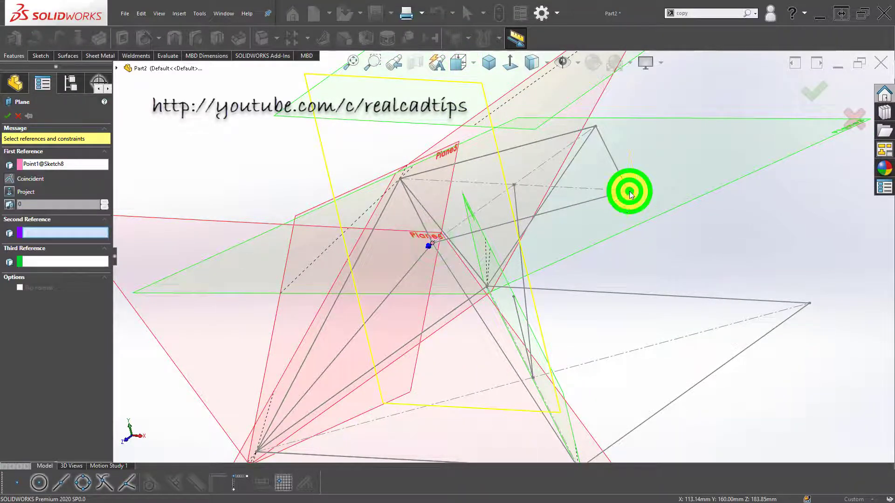
pyautogui.scroll(4, 569, 214)
pyautogui.scroll(-4, 538, 354)
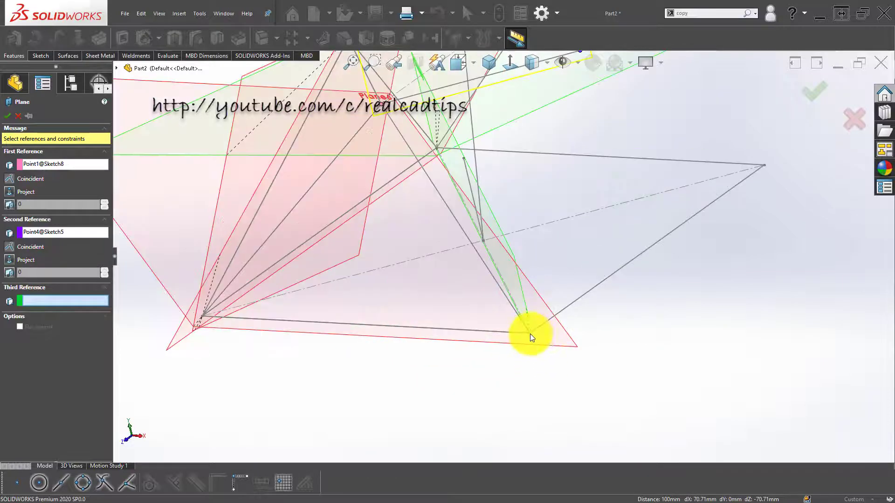
pyautogui.click(530, 334)
pyautogui.scroll(4, 515, 288)
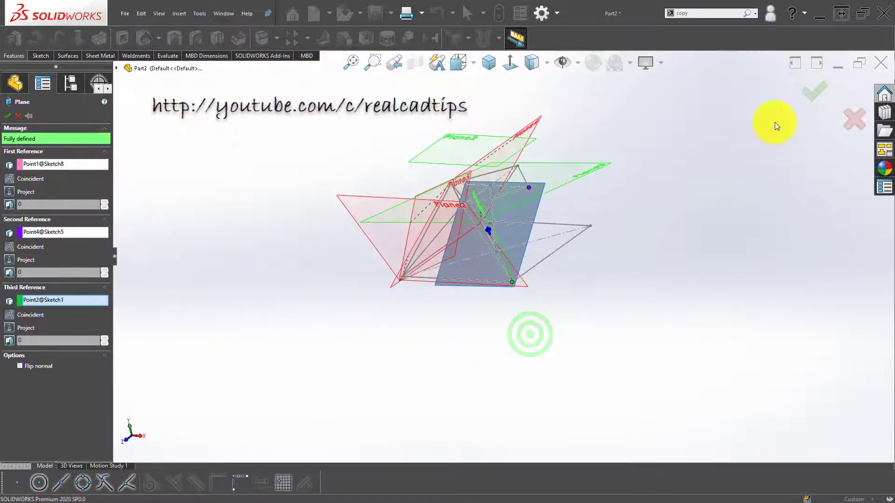
pyautogui.click(824, 88)
pyautogui.click(739, 156)
# - Start a line sketch on Plane7 and hide all reference planes from view
pyautogui.scroll(-1, 420, 293)
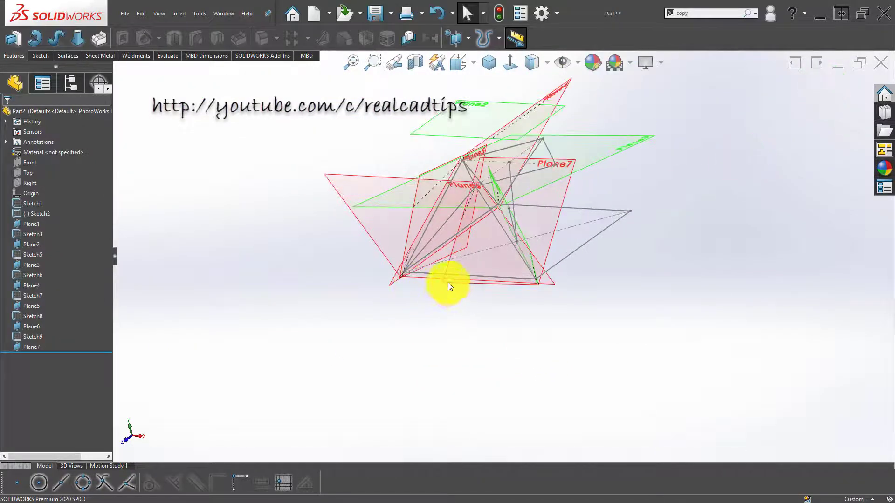
pyautogui.click(448, 282)
pyautogui.click(485, 256)
pyautogui.click(483, 315)
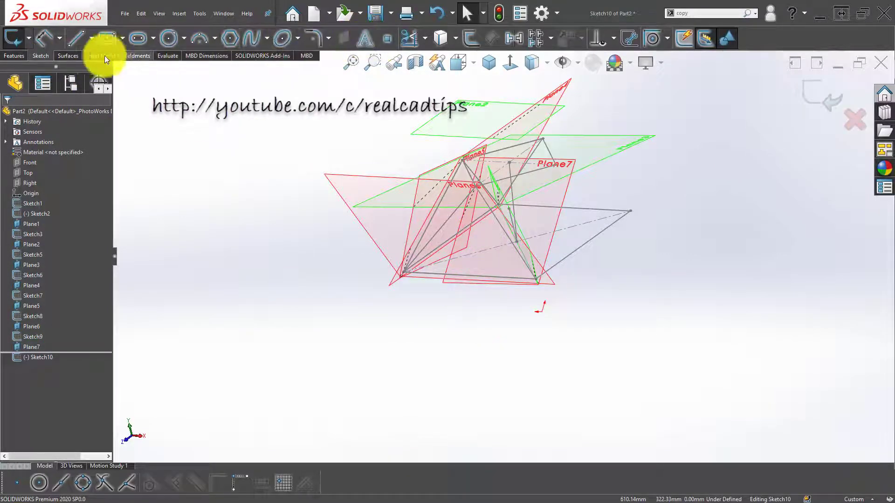
pyautogui.scroll(-2, 541, 203)
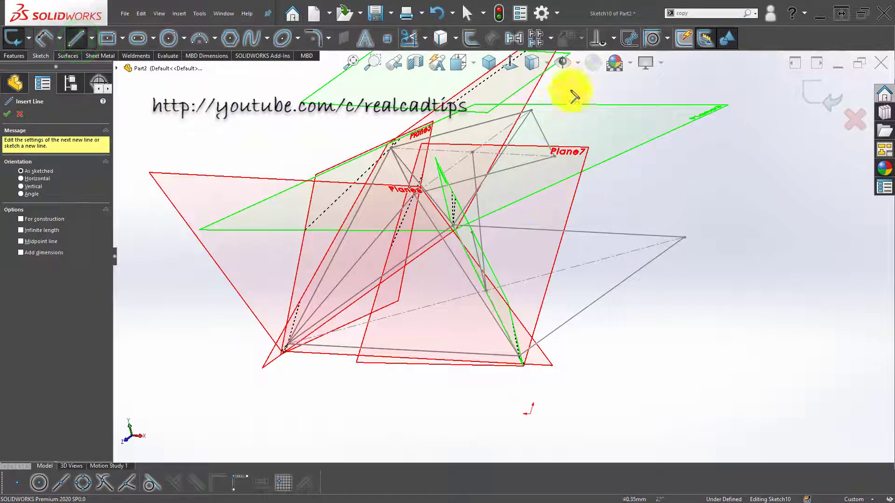
pyautogui.click(579, 66)
pyautogui.click(566, 86)
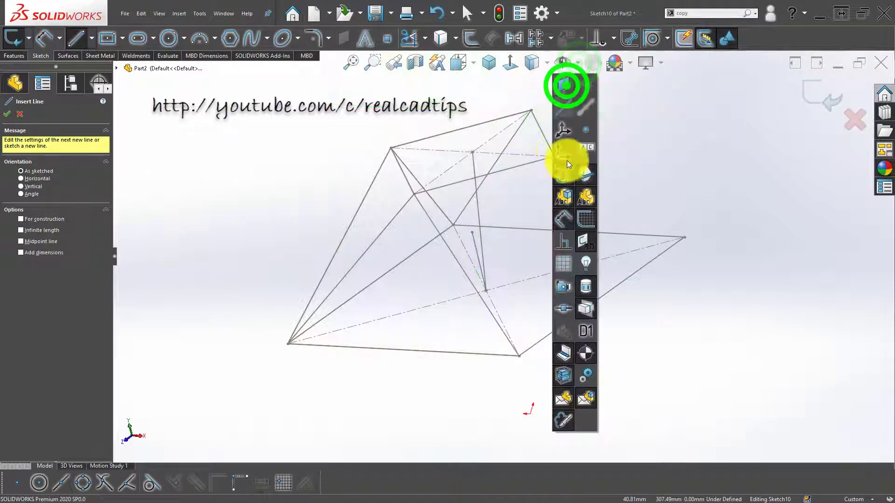
pyautogui.click(727, 147)
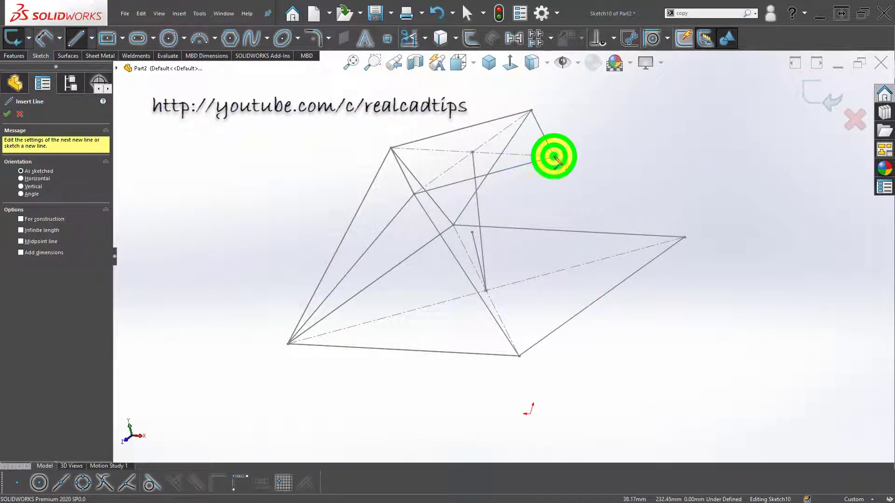
# - Draw the Plane7 triangle from the upper square's corner to the base corner, the Plane6 apex and back along the upper edge, and close the sketch
pyautogui.click(520, 357)
pyautogui.click(414, 194)
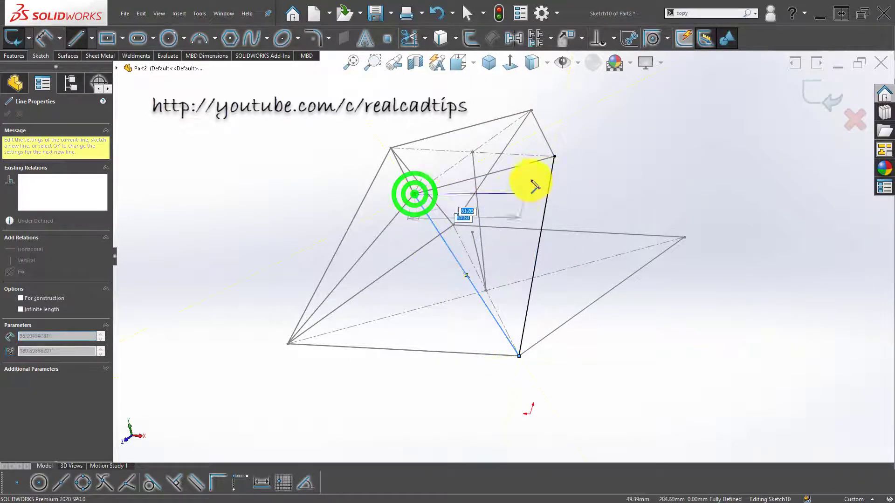
pyautogui.click(554, 156)
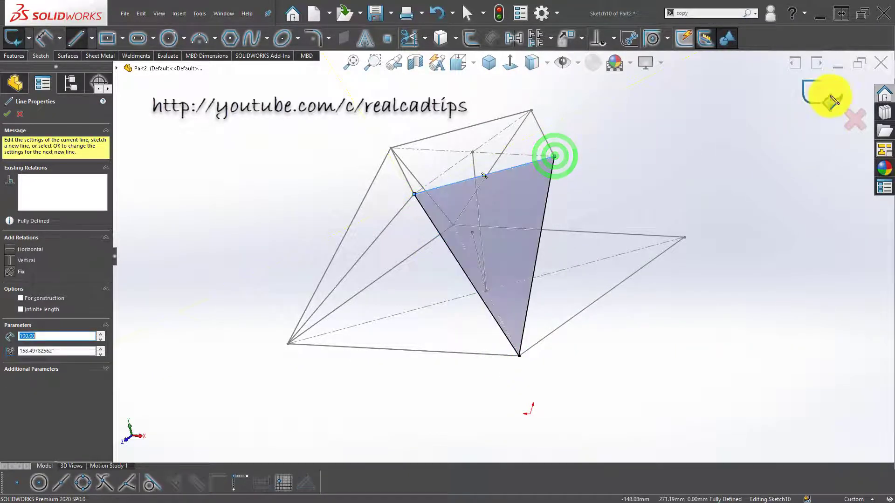
pyautogui.click(830, 95)
# - Create a planar surface from the narrow Sketch6 triangle between the upper square's edge and the base corner
pyautogui.scroll(5, 493, 226)
pyautogui.moveTo(459, 251)
pyautogui.mouseDown(button='middle')
pyautogui.moveTo(646, 215)
pyautogui.moveTo(620, 309)
pyautogui.moveTo(599, 326)
pyautogui.mouseUp(button='middle')
pyautogui.scroll(-5, 509, 266)
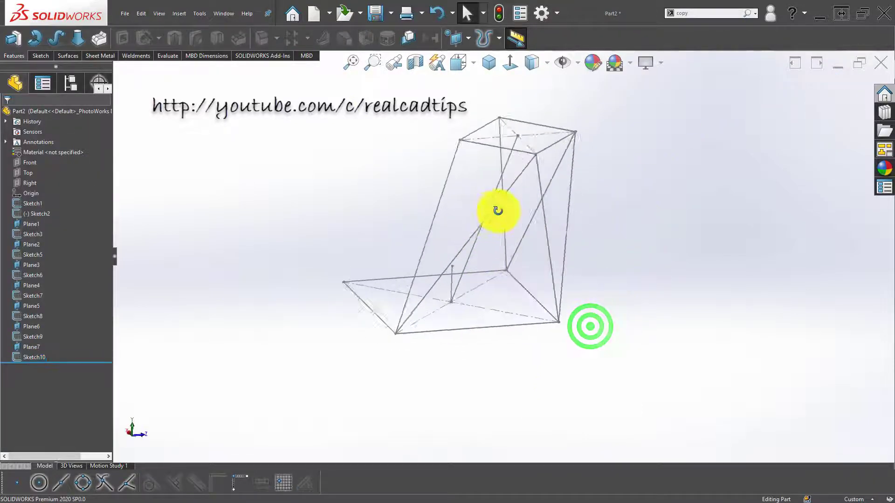
pyautogui.moveTo(498, 211); pyautogui.dragTo(412, 230, button='middle')
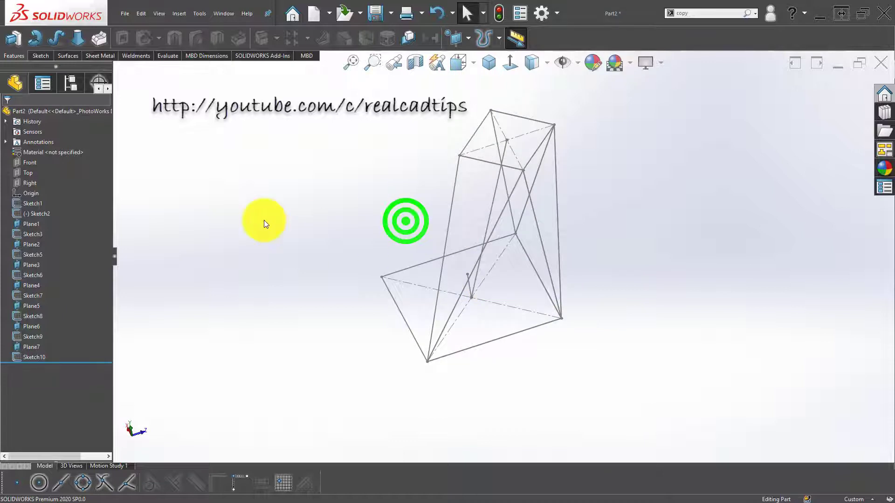
pyautogui.click(70, 55)
pyautogui.click(163, 41)
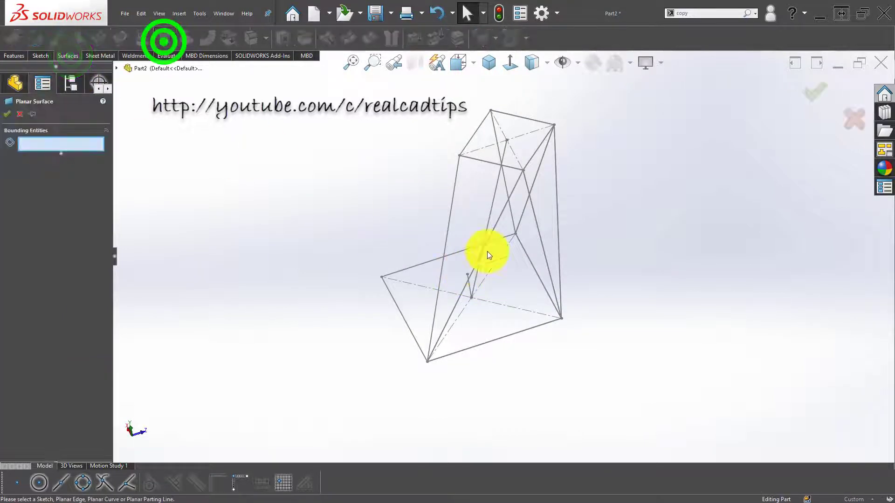
pyautogui.click(455, 186)
pyautogui.click(816, 90)
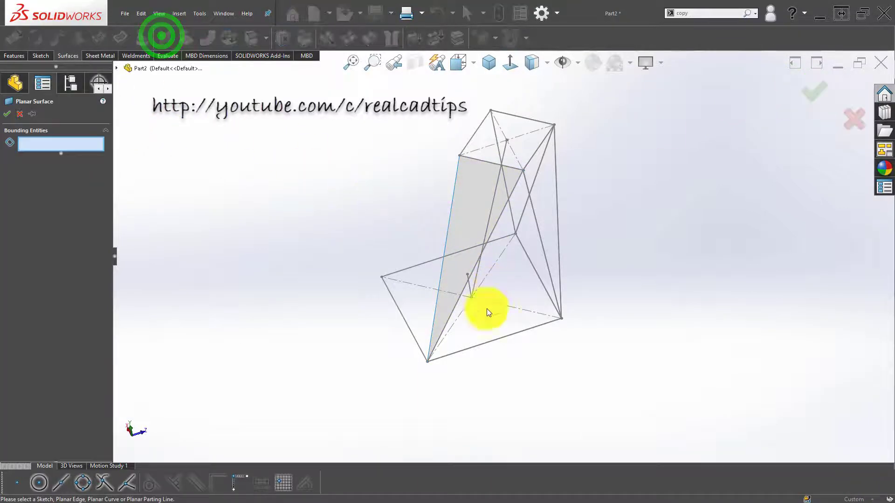
# - Create planar surfaces from the adjoining Sketch7 triangle on the base edge and the Sketch8 triangle beside it
pyautogui.click(516, 185)
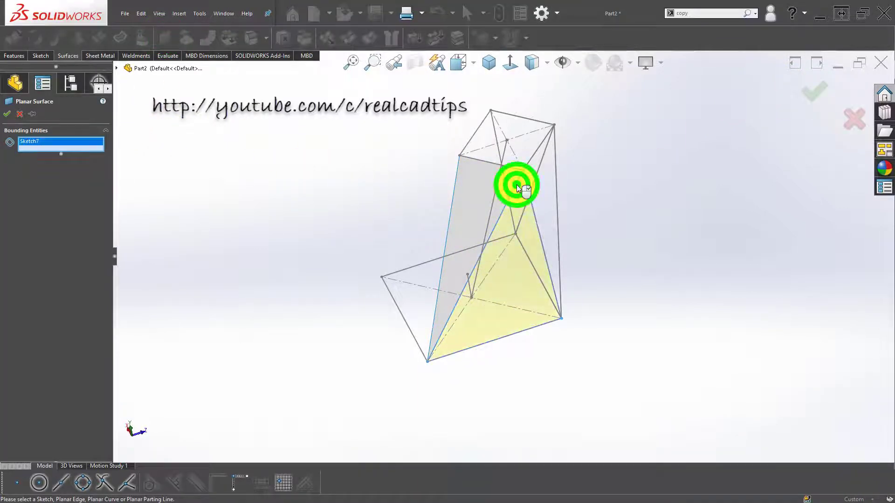
pyautogui.click(813, 95)
pyautogui.click(164, 35)
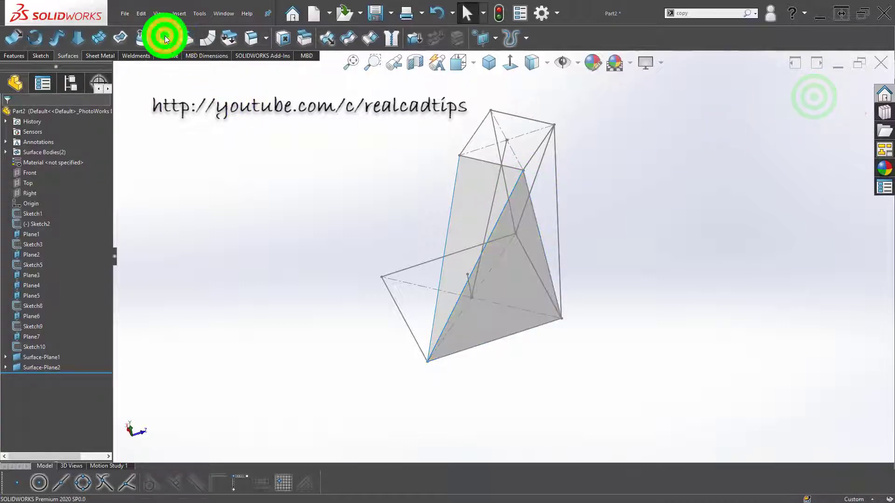
pyautogui.click(536, 212)
pyautogui.click(813, 93)
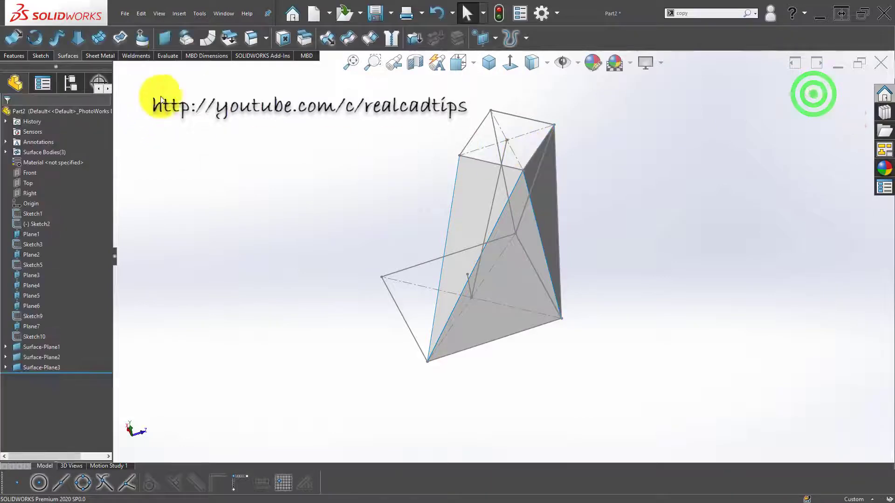
# - Create a planar surface from the Sketch9 triangle, clearing the wrongly picked surface edge from the bounding entities
pyautogui.click(167, 37)
pyautogui.moveTo(585, 233); pyautogui.dragTo(468, 296, button='middle')
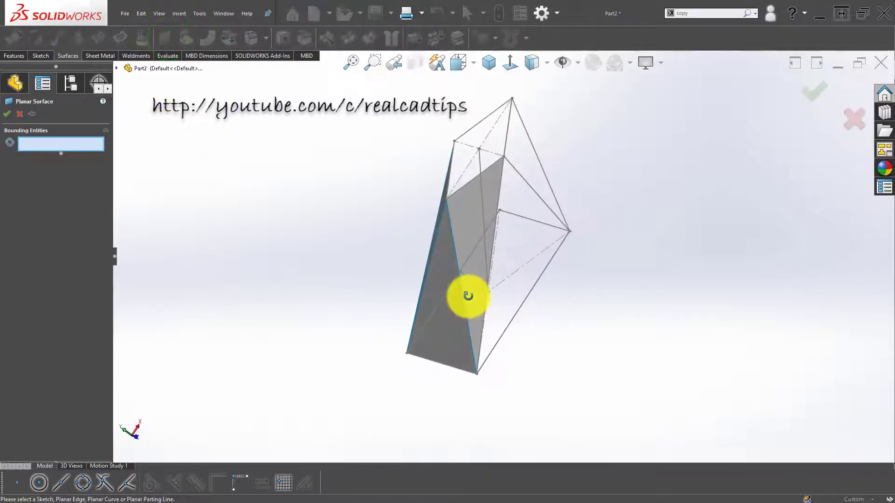
pyautogui.click(502, 181)
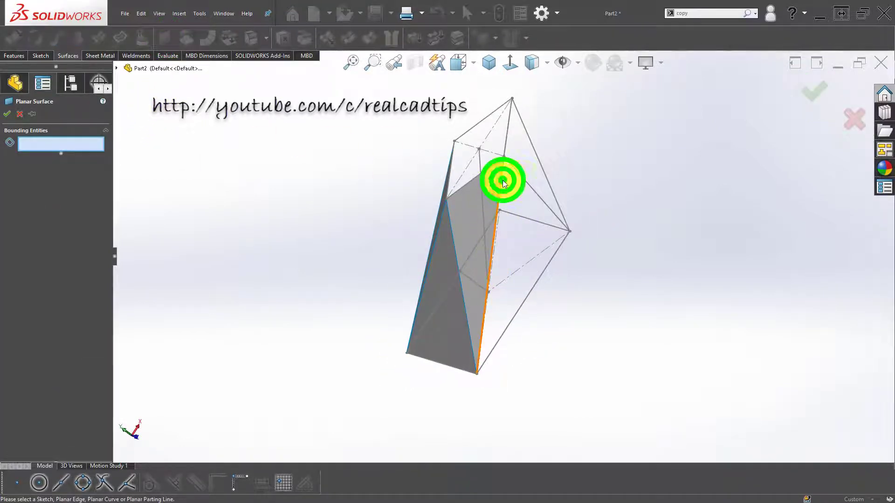
pyautogui.rightClick(51, 142)
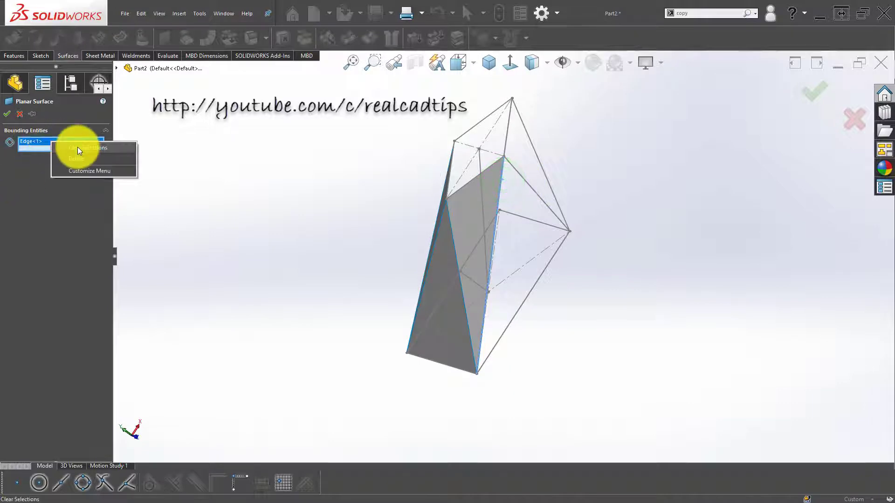
pyautogui.click(78, 144)
pyautogui.click(528, 185)
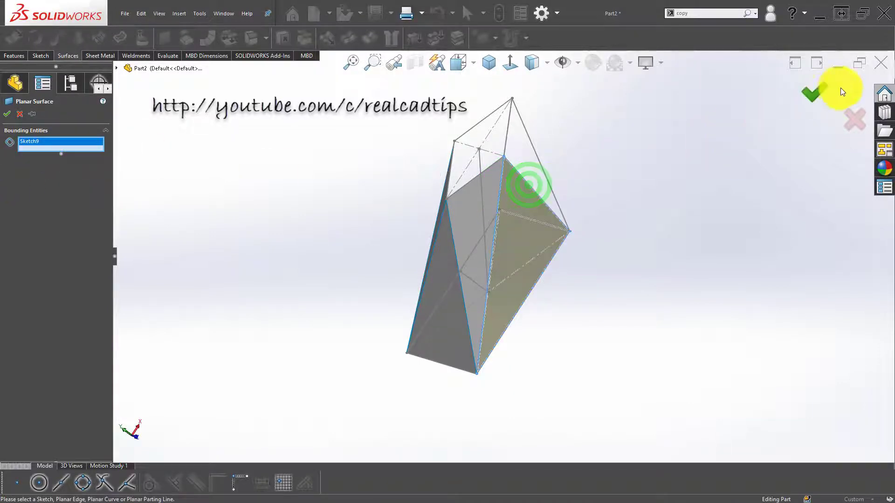
pyautogui.click(816, 90)
# - Create a planar surface from the Sketch10 triangle below the upper square's edge
pyautogui.moveTo(554, 174); pyautogui.dragTo(541, 222, button='middle')
pyautogui.scroll(-3, 483, 216)
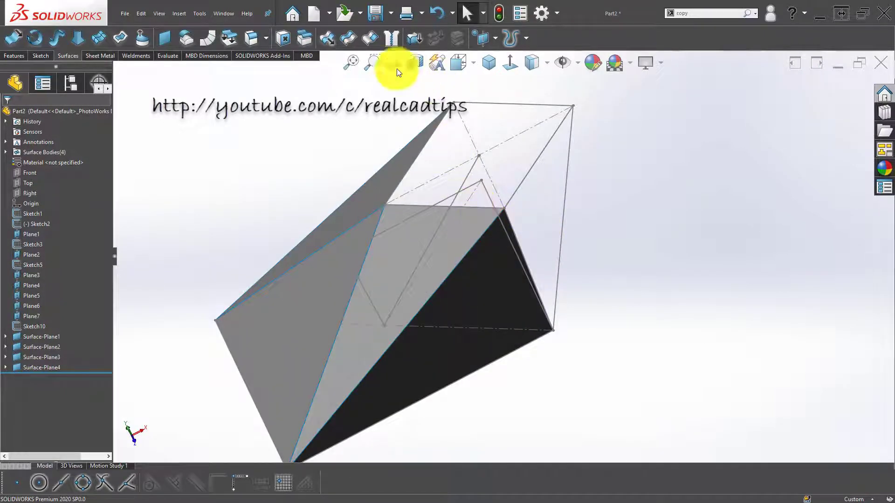
pyautogui.click(566, 183)
pyautogui.click(811, 95)
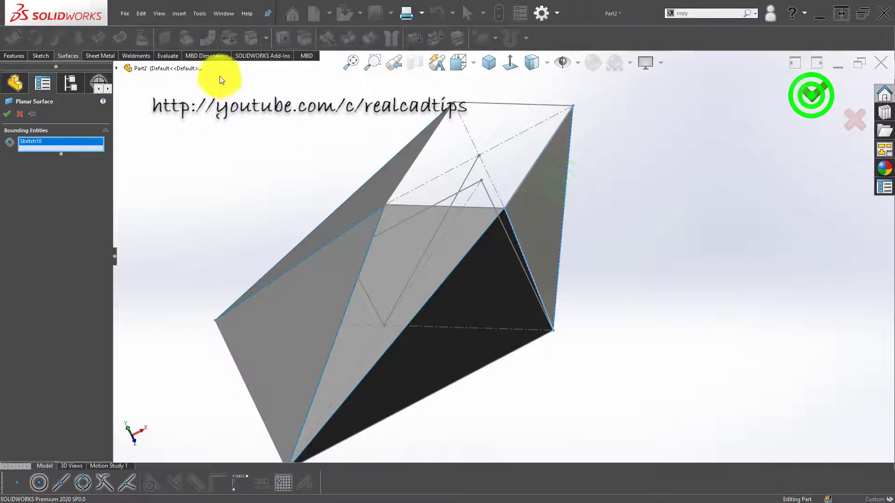
# - Create planar surfaces over the upper square from Sketch5 and over the base square from Sketch1
pyautogui.click(167, 39)
pyautogui.click(483, 103)
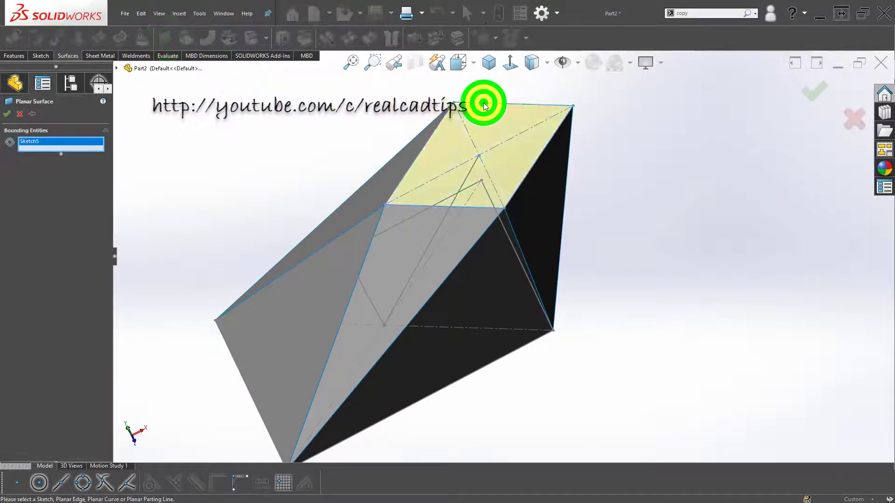
pyautogui.click(816, 92)
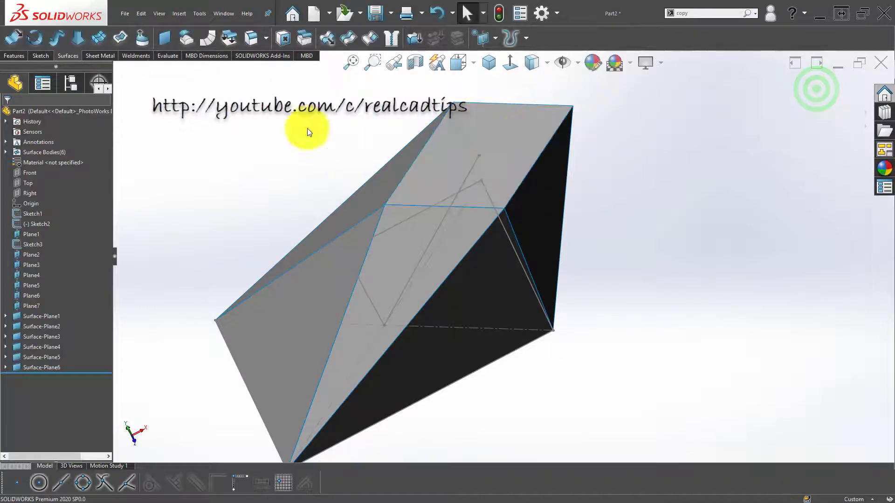
pyautogui.click(163, 41)
pyautogui.moveTo(295, 240); pyautogui.dragTo(433, 148, button='middle')
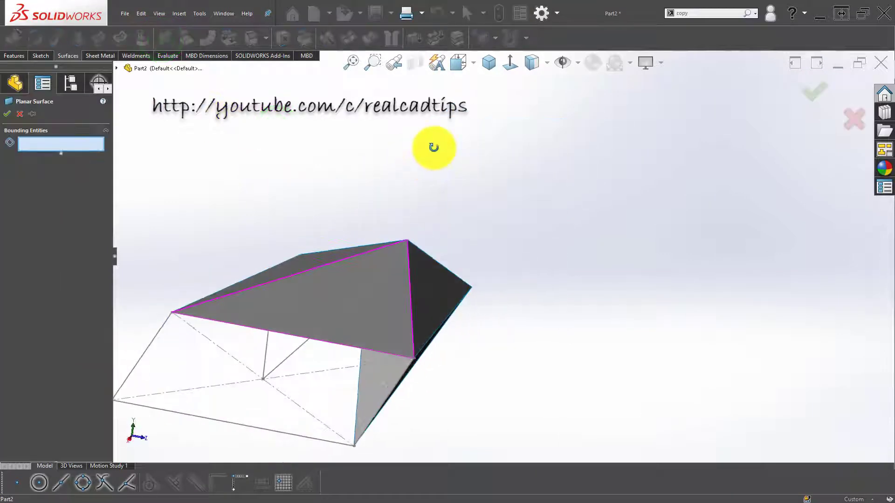
pyautogui.click(158, 334)
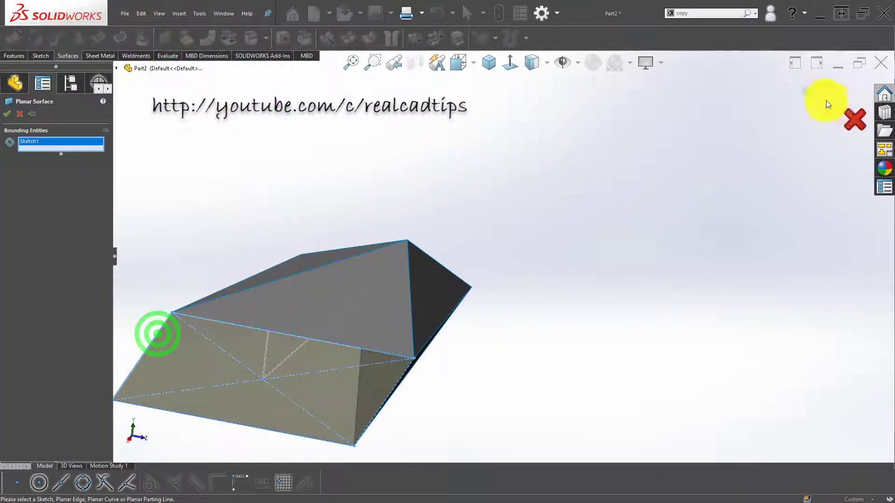
pyautogui.click(541, 173)
# - Mirror the bodies Surface-Plane2, Surface-Plane3 and Surface-Plane4 about Plane1
pyautogui.moveTo(362, 228); pyautogui.dragTo(314, 268, button='middle')
pyautogui.click(36, 224)
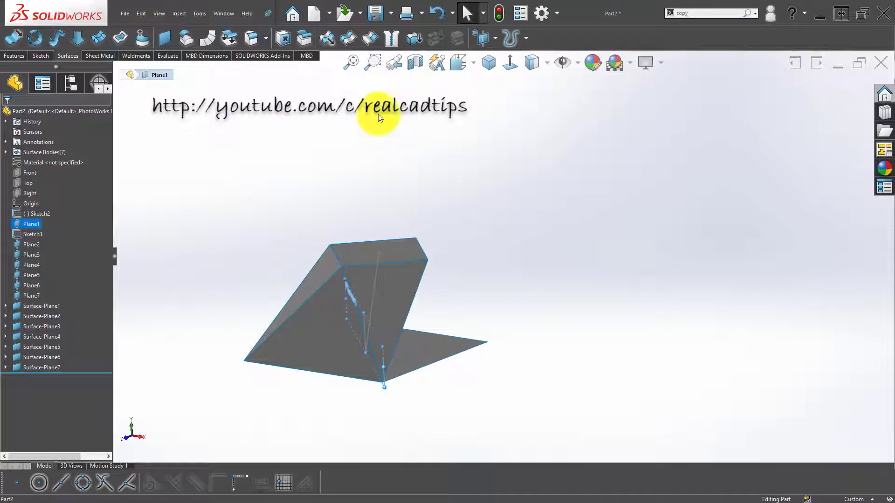
pyautogui.click(14, 55)
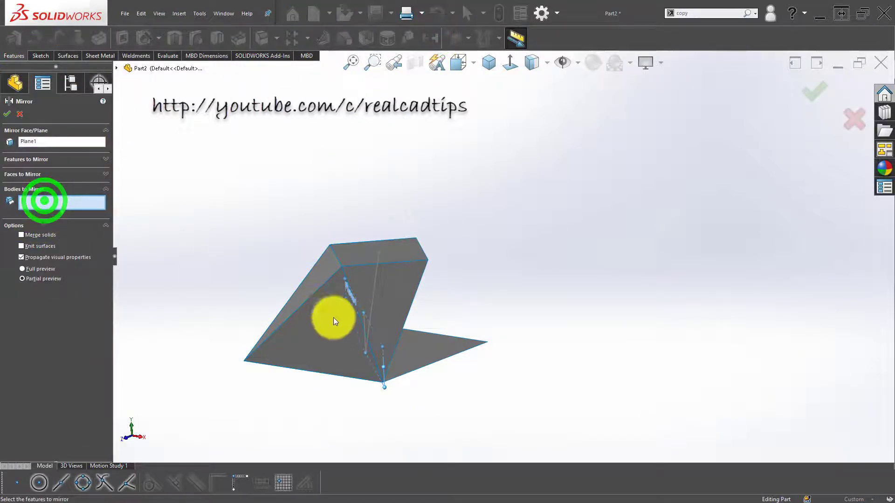
pyautogui.moveTo(334, 322); pyautogui.dragTo(370, 410, button='middle')
pyautogui.click(244, 312)
pyautogui.moveTo(294, 354); pyautogui.dragTo(306, 340, button='middle')
pyautogui.click(304, 340)
pyautogui.click(329, 368)
pyautogui.moveTo(338, 367); pyautogui.dragTo(253, 354, button='middle')
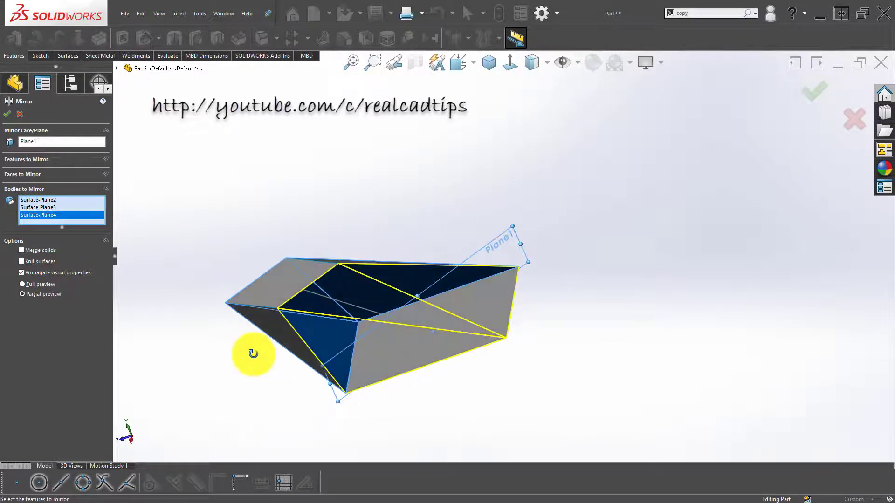
pyautogui.click(815, 89)
pyautogui.click(723, 166)
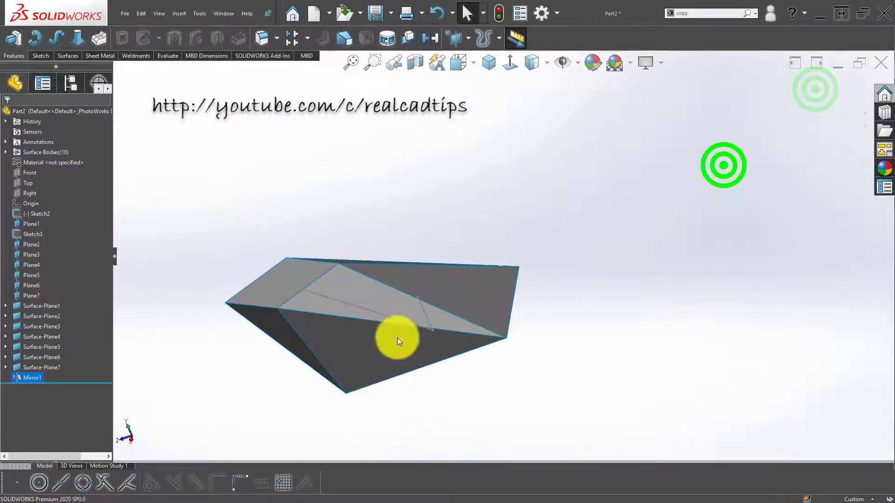
# - Knit all the planar and mirrored surface bodies together with Create solid enabled to form a closed solid
pyautogui.moveTo(397, 337); pyautogui.dragTo(461, 206, button='middle')
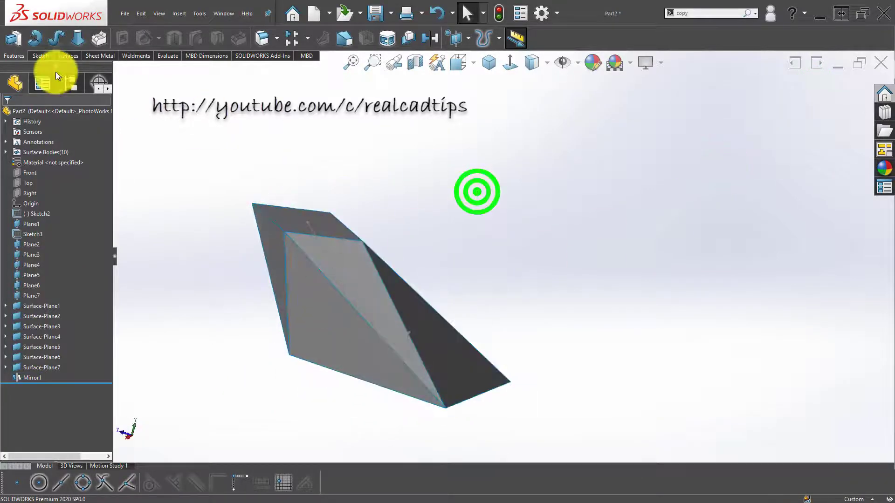
pyautogui.click(69, 60)
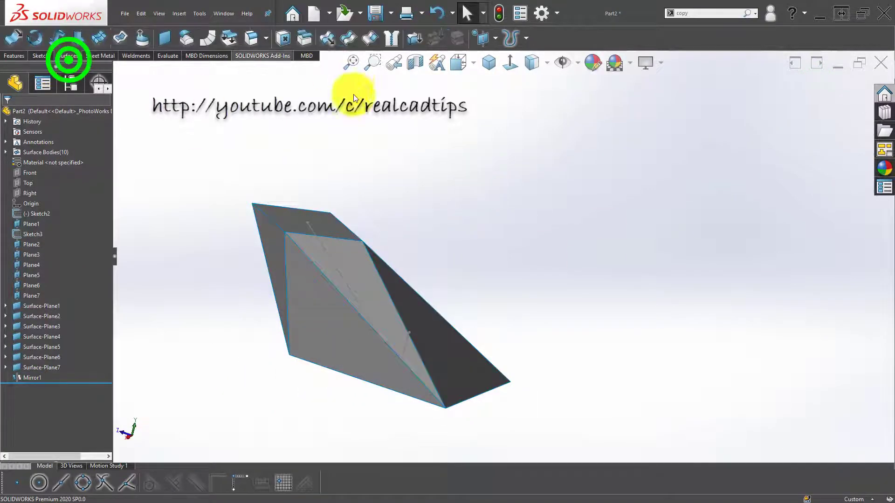
pyautogui.click(395, 39)
pyautogui.scroll(2, 216, 159)
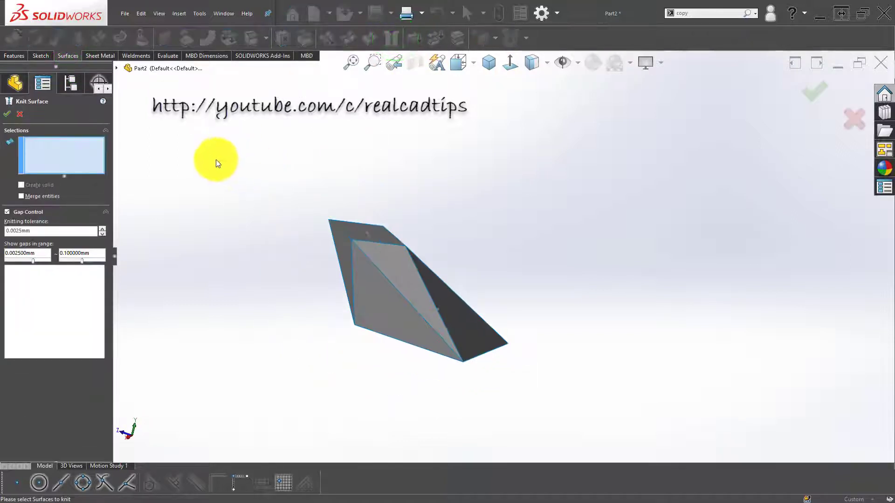
pyautogui.moveTo(216, 159); pyautogui.dragTo(563, 433)
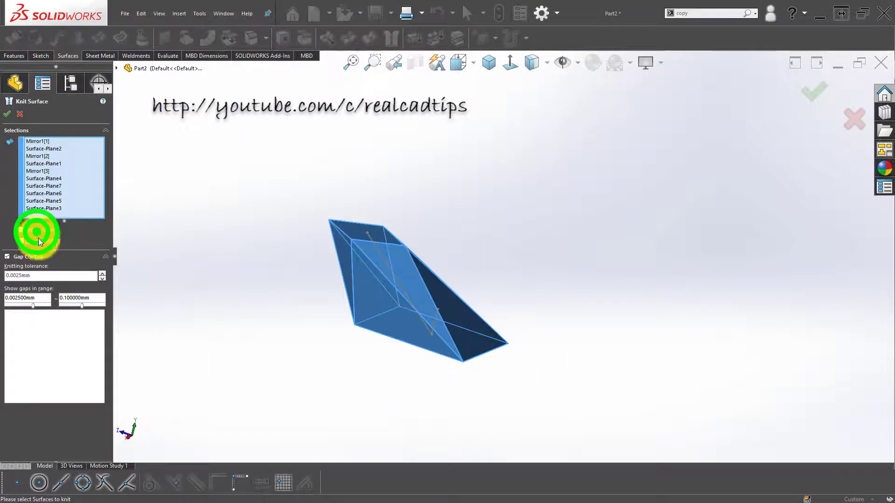
pyautogui.click(38, 238)
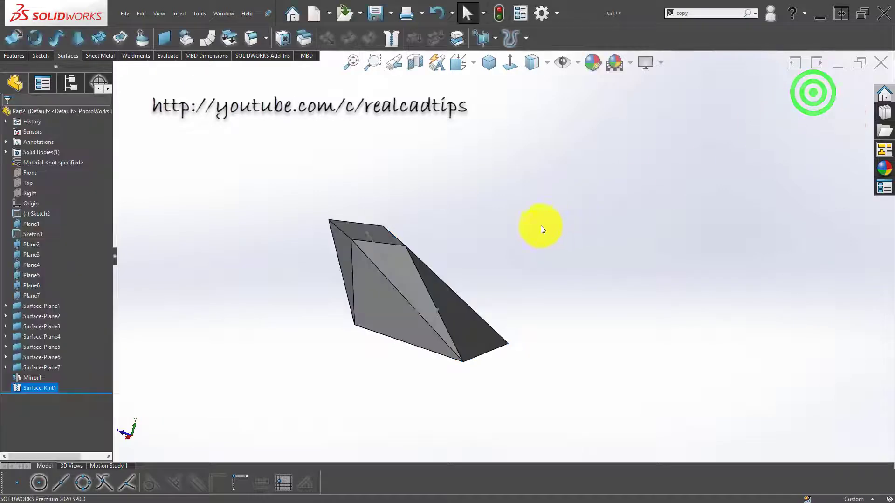
pyautogui.click(507, 220)
pyautogui.scroll(-1, 382, 255)
# - Examine the knitted body in the Solid Bodies folder and in the model from several sides
pyautogui.click(46, 151)
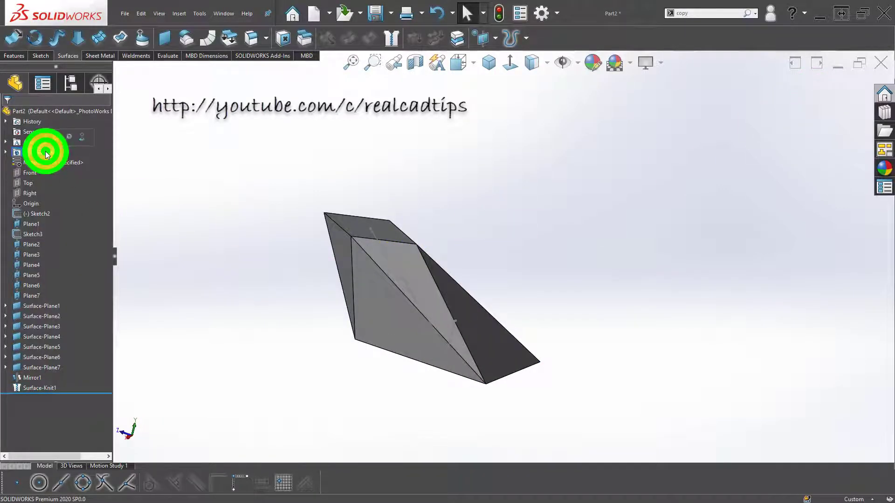
pyautogui.doubleClick(42, 152)
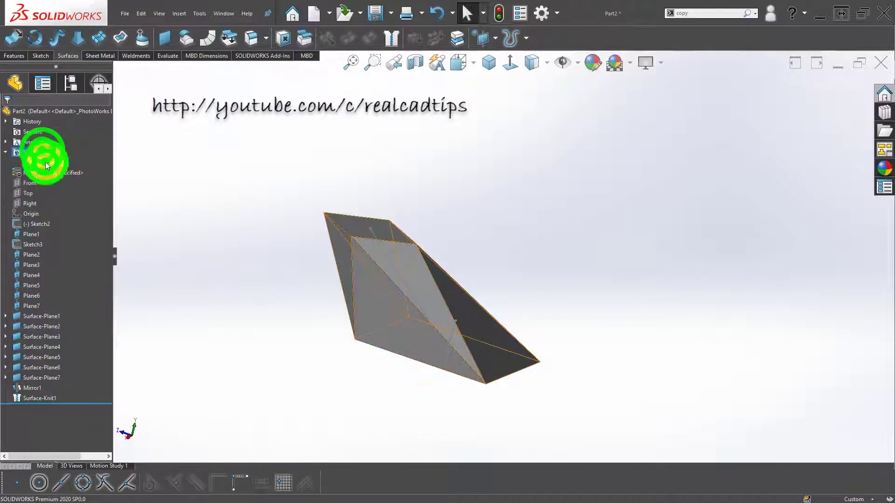
pyautogui.click(239, 290)
pyautogui.moveTo(457, 256); pyautogui.dragTo(423, 362, button='middle')
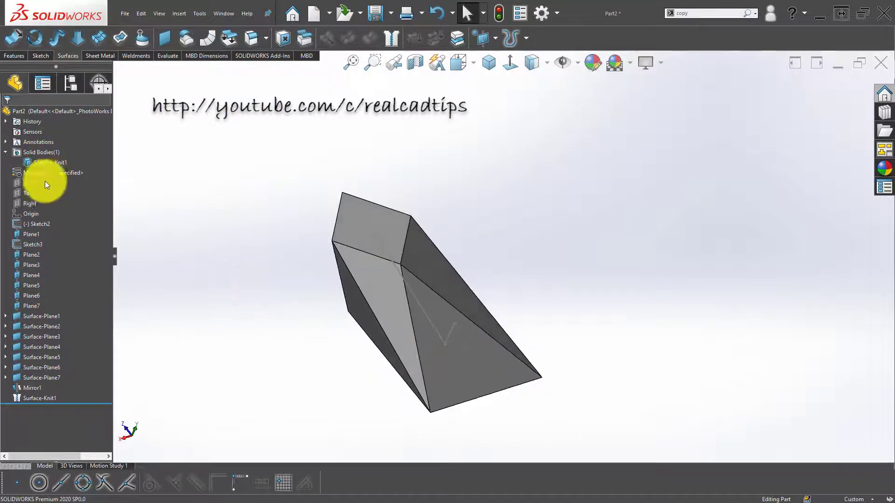
pyautogui.click(42, 161)
pyautogui.moveTo(317, 283); pyautogui.dragTo(539, 292, button='middle')
pyautogui.click(577, 296)
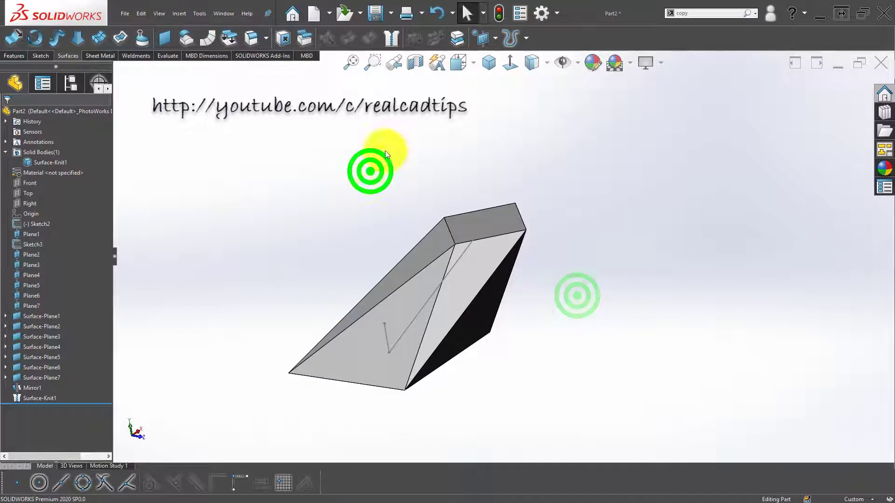
# - Shell the knitted solid to a 1 mm wall thickness, removing the upper square face and the base square face
pyautogui.click(17, 56)
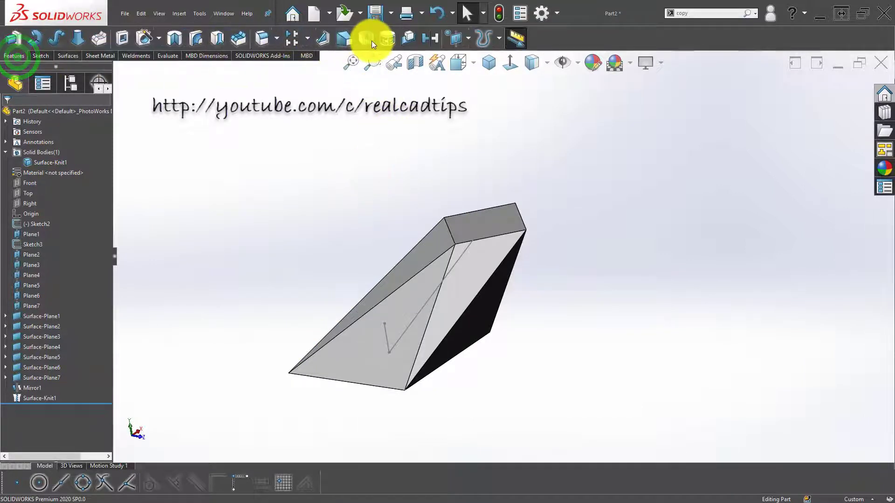
pyautogui.click(371, 40)
pyautogui.write('1')
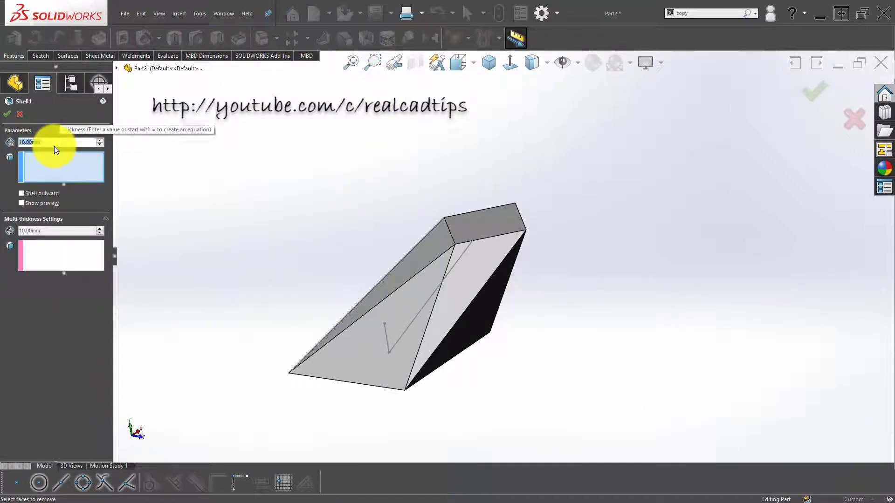
pyautogui.click(513, 225)
pyautogui.moveTo(421, 280); pyautogui.dragTo(417, 332, button='middle')
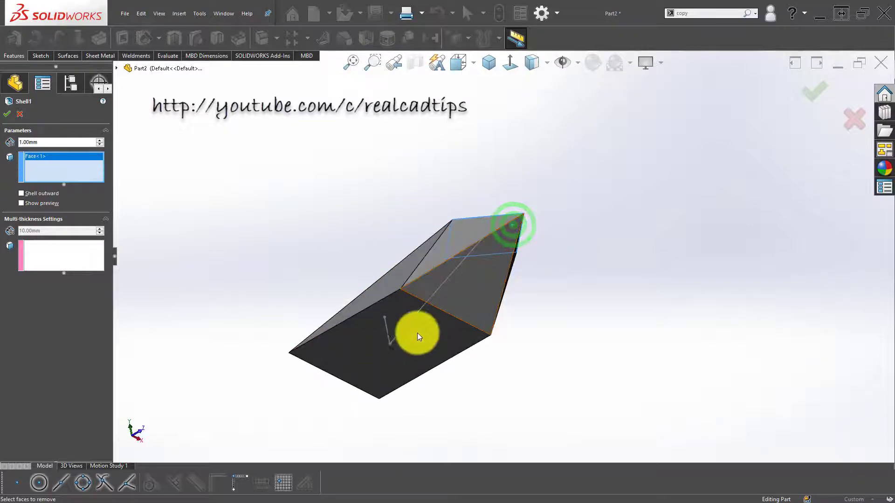
pyautogui.click(427, 342)
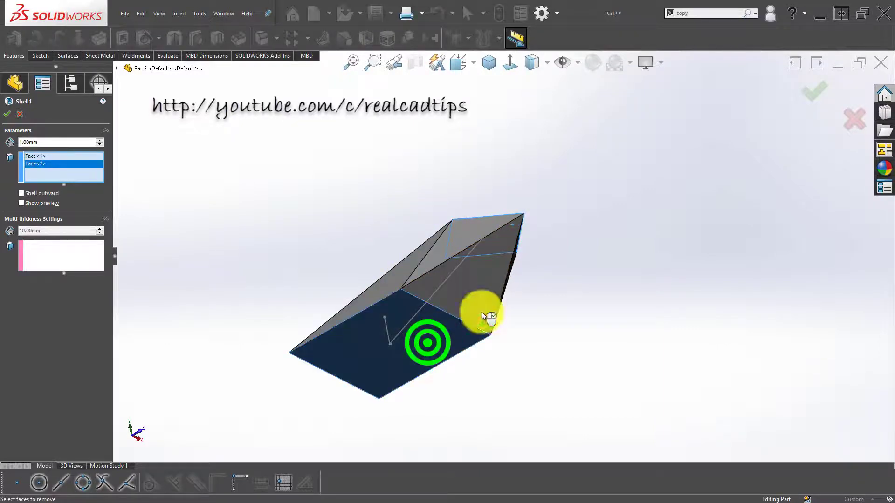
pyautogui.click(611, 270)
# - Apply a red appearance from the Solid category to the whole part
pyautogui.moveTo(460, 274)
pyautogui.mouseDown(button='middle')
pyautogui.moveTo(434, 466)
pyautogui.moveTo(494, 316)
pyautogui.moveTo(418, 167)
pyautogui.moveTo(489, 174)
pyautogui.moveTo(434, 99)
pyautogui.moveTo(503, 134)
pyautogui.moveTo(523, 224)
pyautogui.moveTo(502, 300)
pyautogui.moveTo(512, 180)
pyautogui.moveTo(471, 104)
pyautogui.moveTo(449, 226)
pyautogui.moveTo(449, 344)
pyautogui.moveTo(435, 217)
pyautogui.moveTo(385, 280)
pyautogui.moveTo(443, 254)
pyautogui.mouseUp(button='middle')
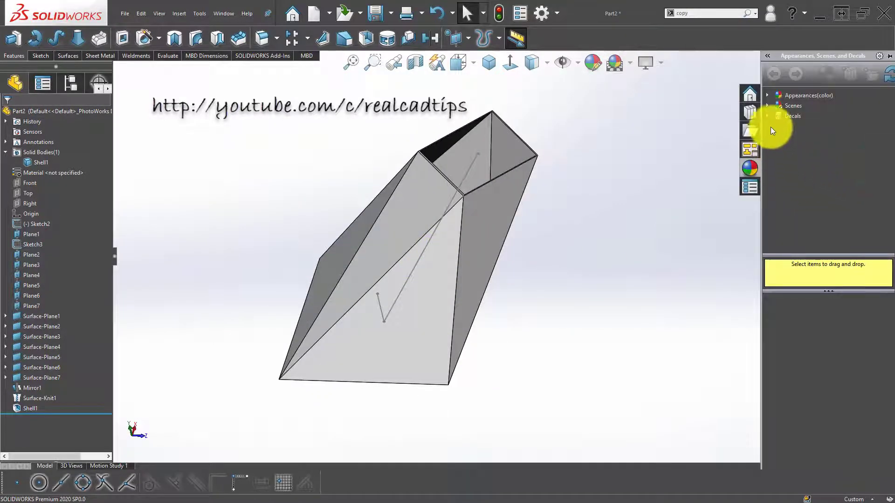
pyautogui.click(769, 96)
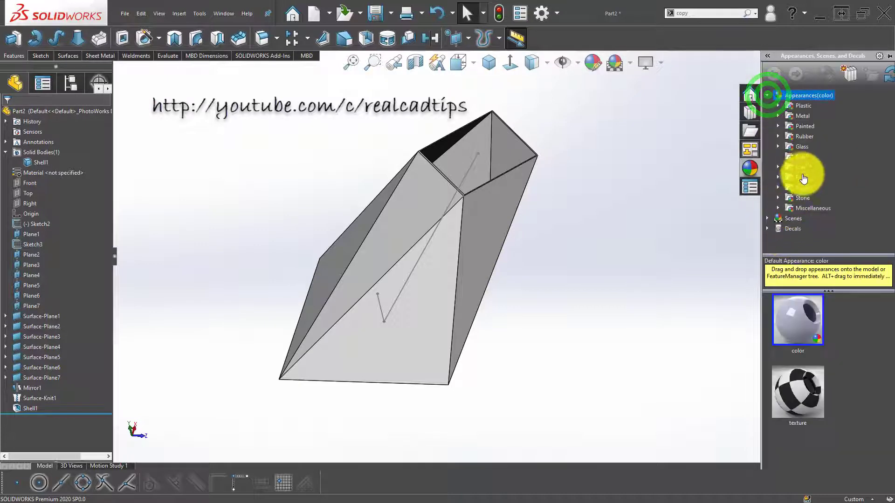
pyautogui.click(805, 161)
pyautogui.click(792, 405)
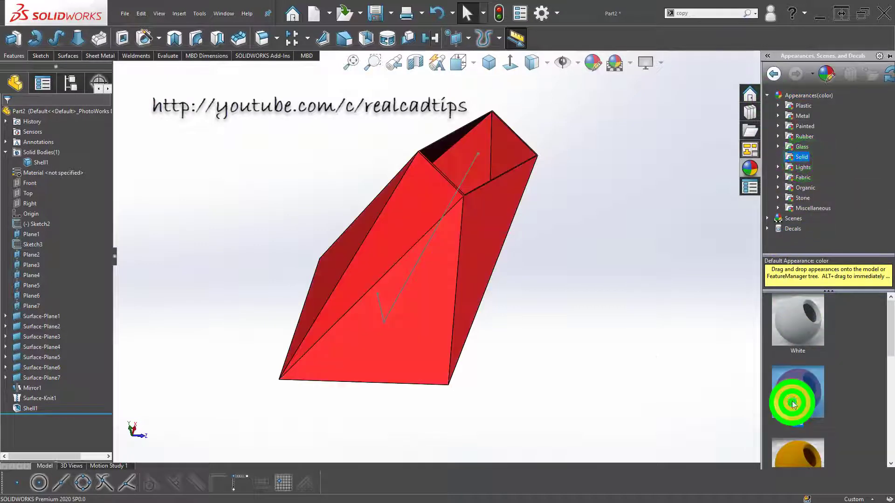
pyautogui.click(633, 362)
pyautogui.moveTo(515, 351); pyautogui.dragTo(483, 319, button='middle')
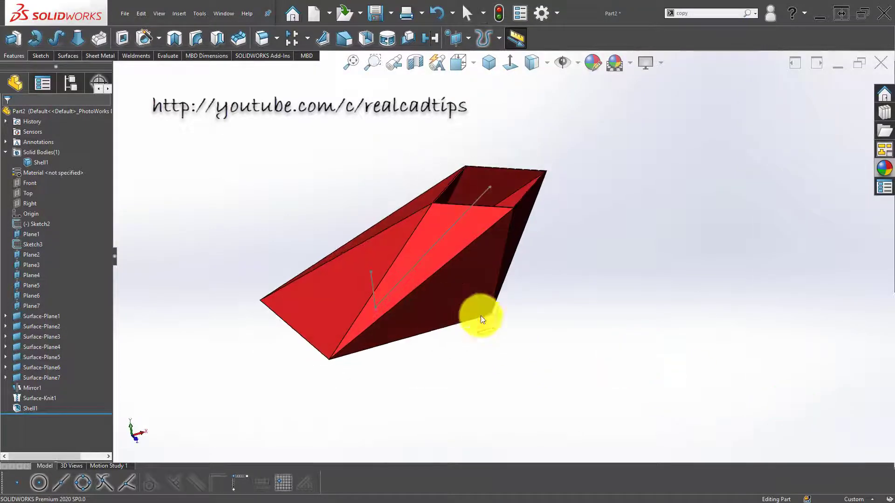
pyautogui.moveTo(499, 273)
pyautogui.mouseDown(button='middle')
pyautogui.moveTo(443, 215)
pyautogui.moveTo(344, 326)
pyautogui.moveTo(559, 296)
pyautogui.moveTo(543, 376)
pyautogui.moveTo(605, 355)
pyautogui.moveTo(513, 271)
pyautogui.mouseUp(button='middle')
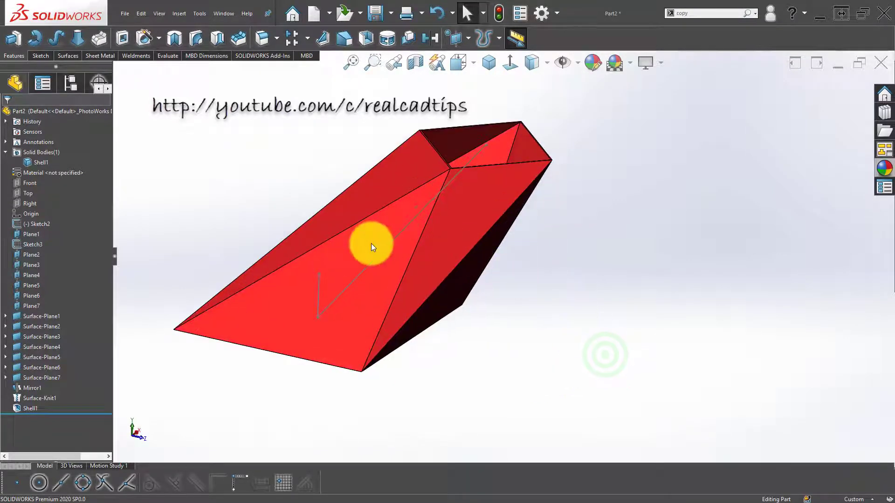
pyautogui.moveTo(371, 247); pyautogui.dragTo(385, 294, button='middle')
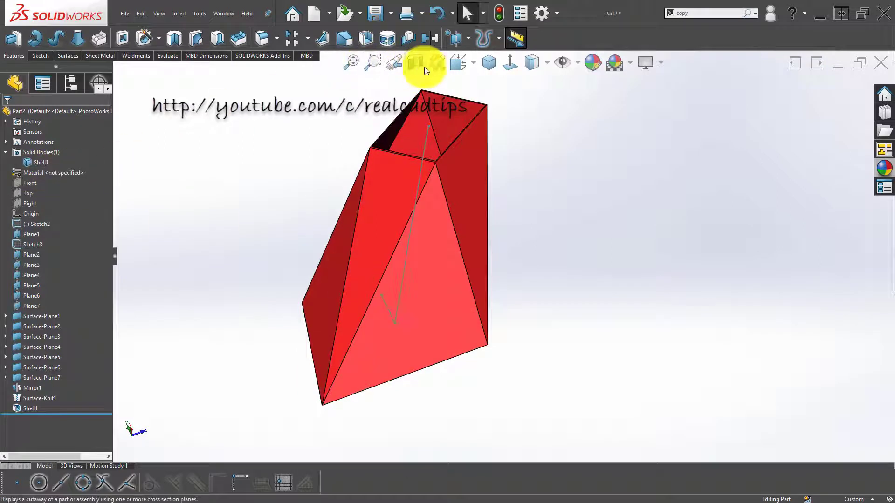
pyautogui.click(488, 63)
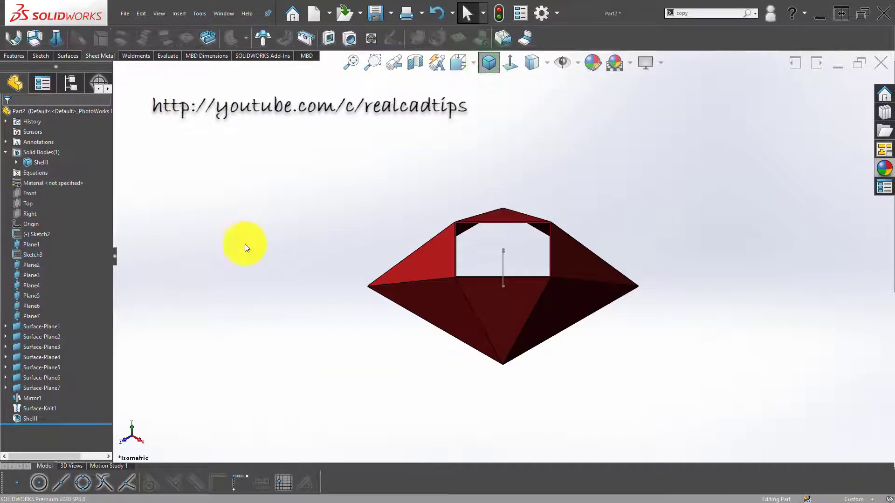
# - Start a Convert To Sheet Metal feature with a triangular face below an upper square edge as the fixed face
pyautogui.click(42, 55)
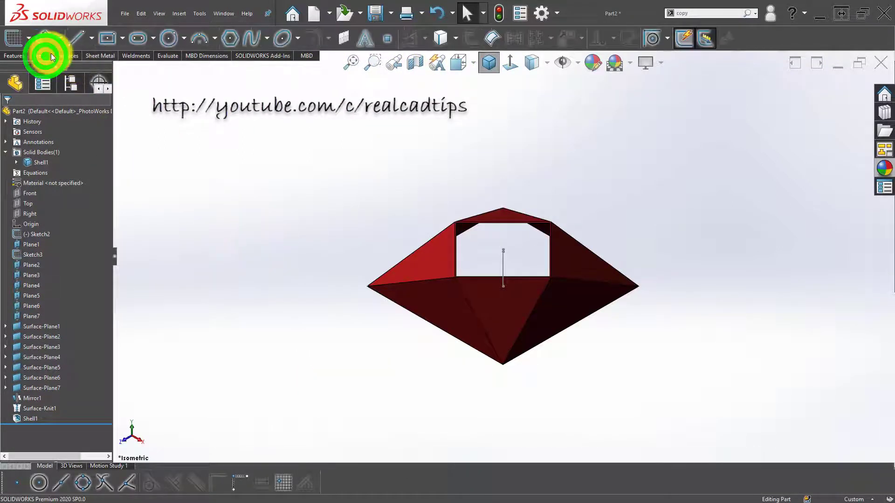
pyautogui.click(99, 56)
pyautogui.click(39, 37)
pyautogui.moveTo(394, 308); pyautogui.dragTo(541, 290, button='middle')
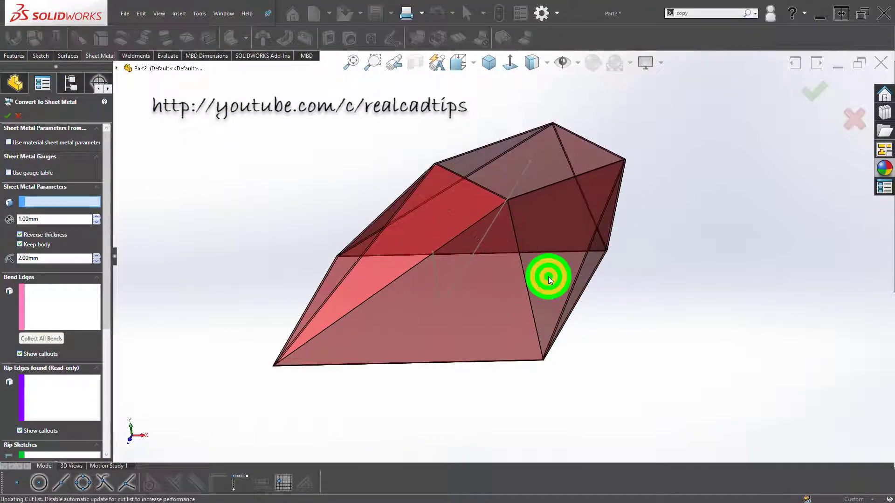
pyautogui.click(548, 276)
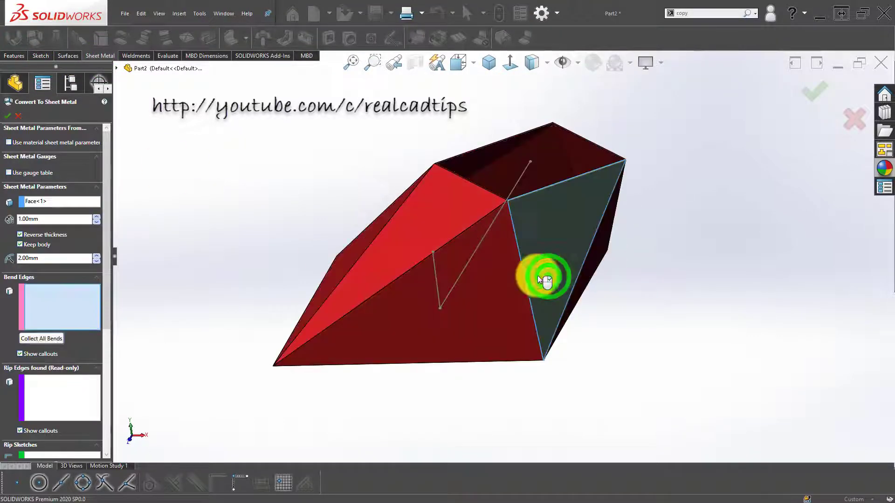
# - Add four adjoining slanted side edges as bend edges with the default radius and complete the sheet metal conversion
pyautogui.click(44, 300)
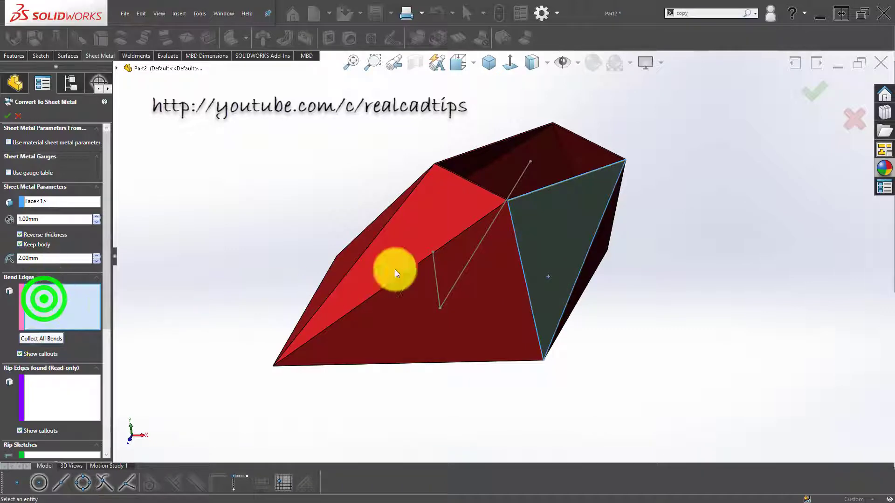
pyautogui.click(515, 230)
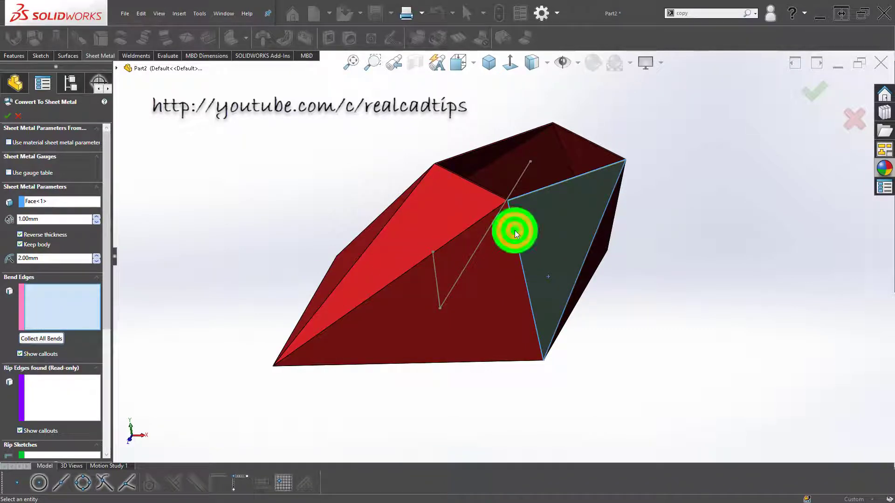
pyautogui.click(480, 219)
pyautogui.moveTo(479, 216); pyautogui.dragTo(480, 270, button='middle')
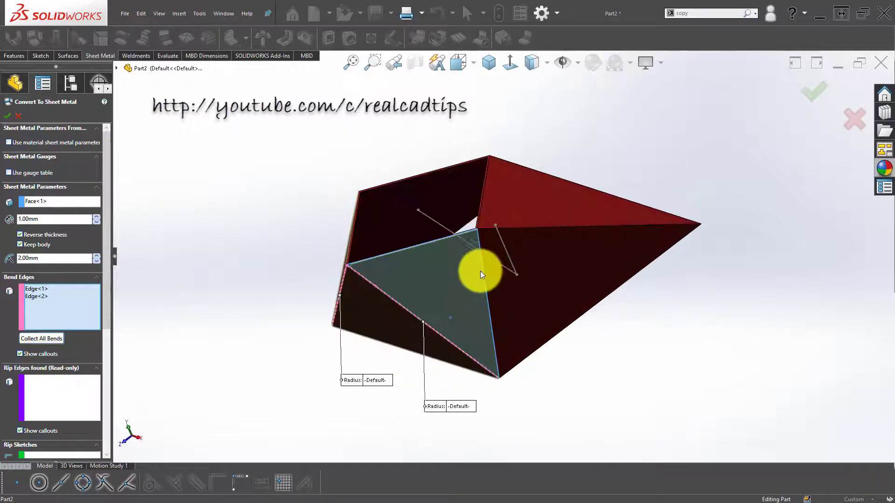
pyautogui.click(542, 227)
pyautogui.scroll(3, 497, 243)
pyautogui.moveTo(486, 258); pyautogui.dragTo(537, 208, button='middle')
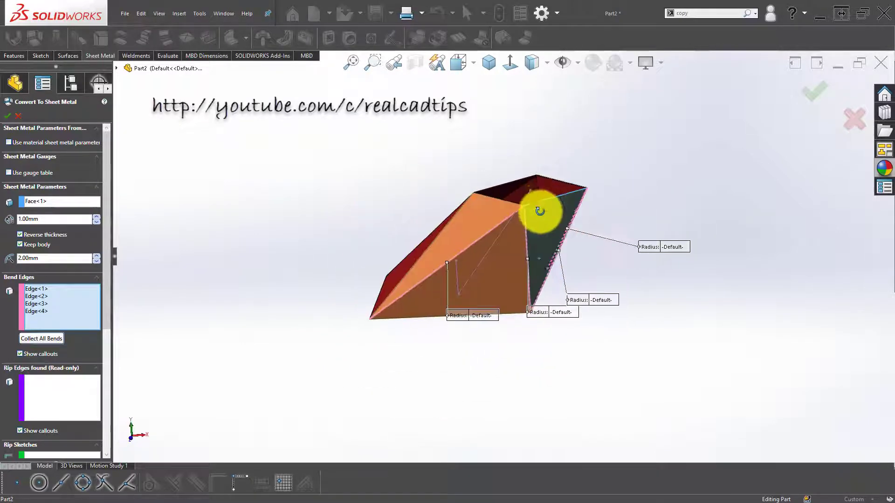
pyautogui.scroll(-10, 523, 230)
pyautogui.moveTo(519, 240)
pyautogui.mouseDown(button='middle')
pyautogui.moveTo(524, 283)
pyautogui.moveTo(514, 224)
pyautogui.mouseUp(button='middle')
pyautogui.scroll(4, 518, 241)
pyautogui.scroll(5, 513, 242)
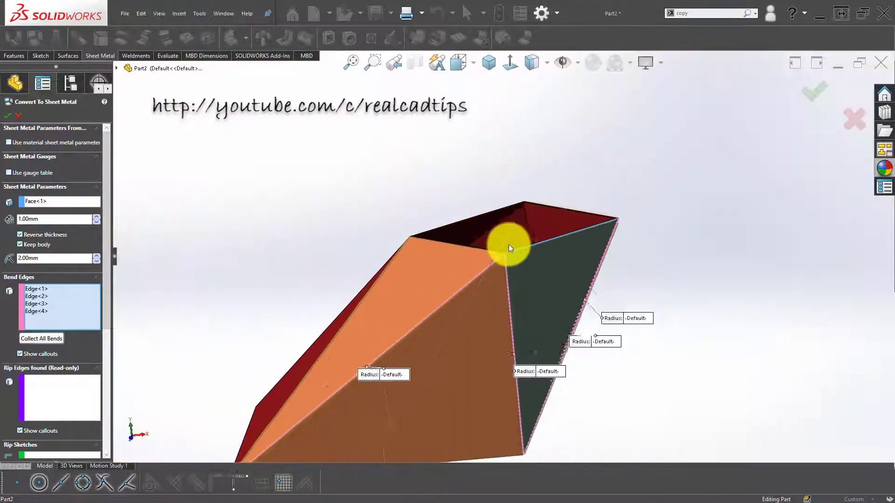
pyautogui.click(807, 93)
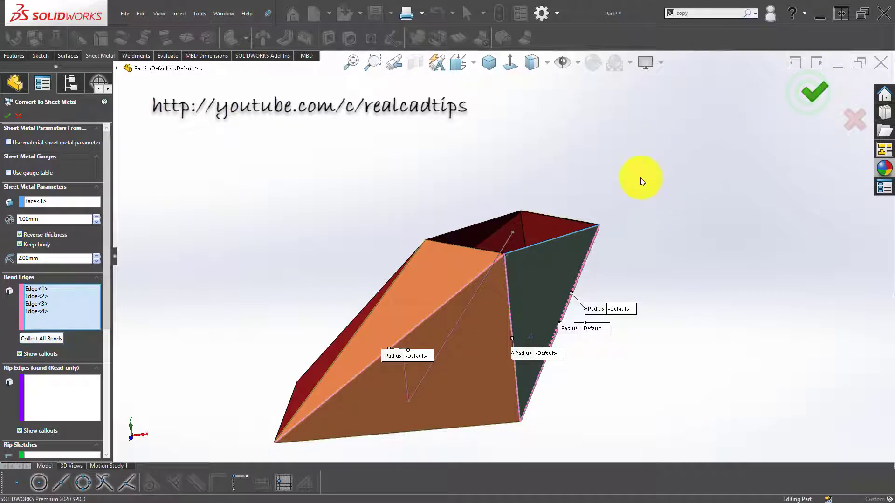
# - Start a second Convert To Sheet Metal feature with a narrow triangular face on the unconverted side as the fixed face
pyautogui.scroll(-8, 529, 235)
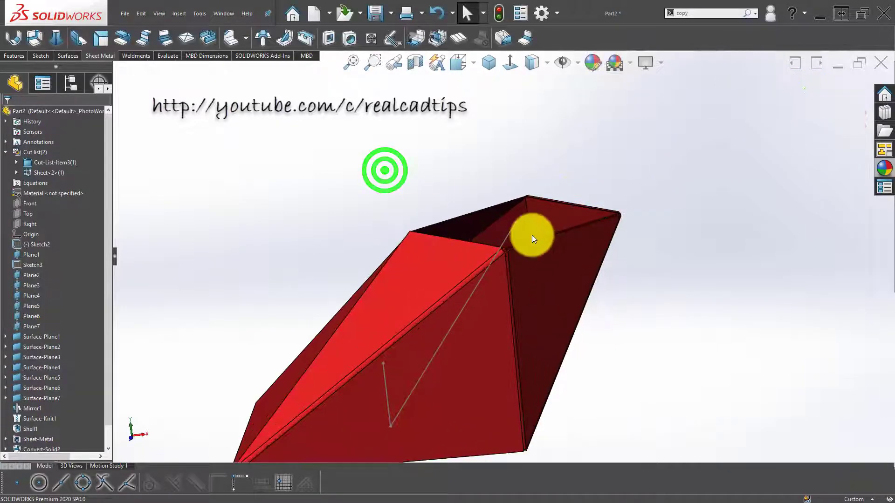
pyautogui.moveTo(494, 258); pyautogui.dragTo(444, 351, button='middle')
pyautogui.press('f')
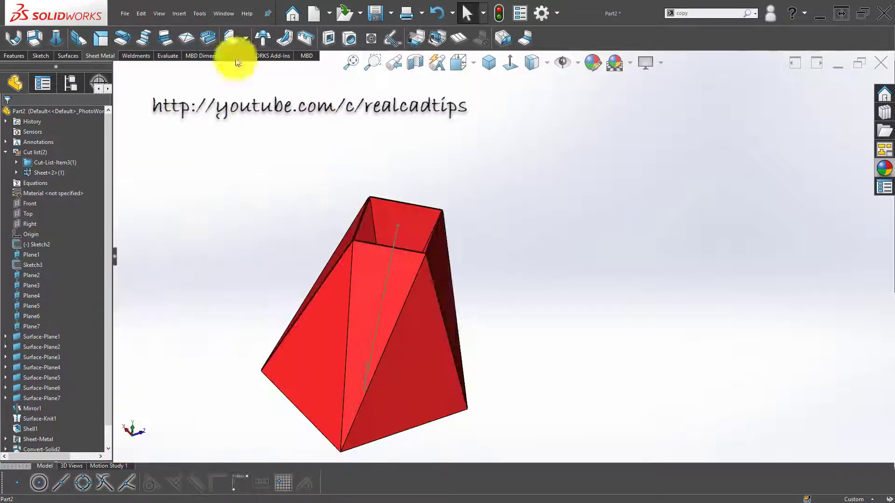
pyautogui.click(35, 37)
pyautogui.click(399, 277)
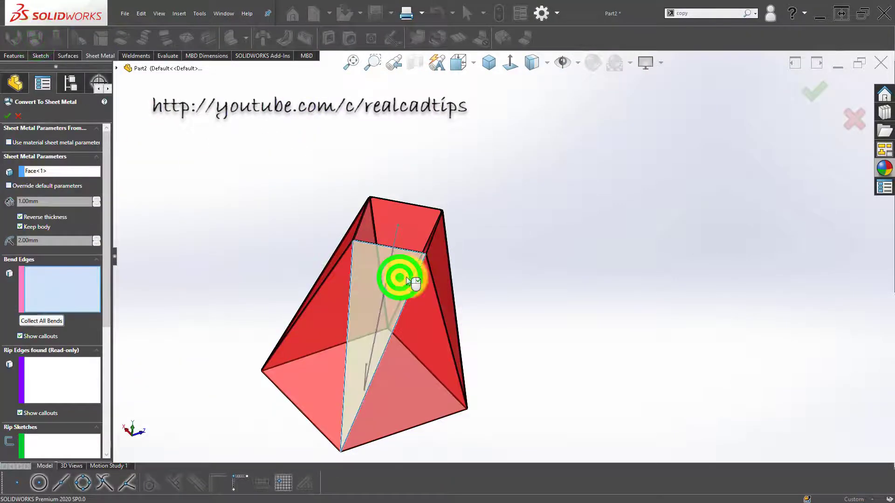
# - Add the two long slanted edges of the narrow triangular fixed face as bend edges and try to complete the conversion
pyautogui.scroll(-6, 463, 273)
pyautogui.click(473, 256)
pyautogui.scroll(5, 445, 286)
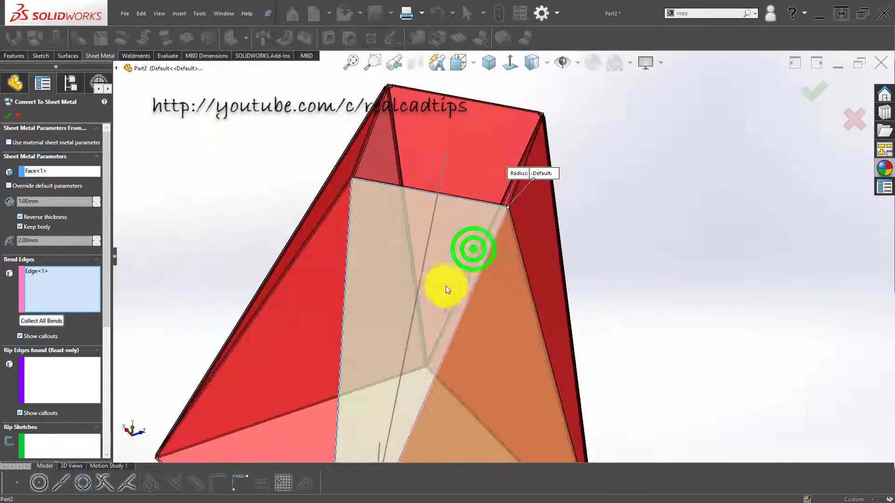
pyautogui.scroll(-6, 451, 285)
pyautogui.click(493, 233)
pyautogui.scroll(4, 492, 238)
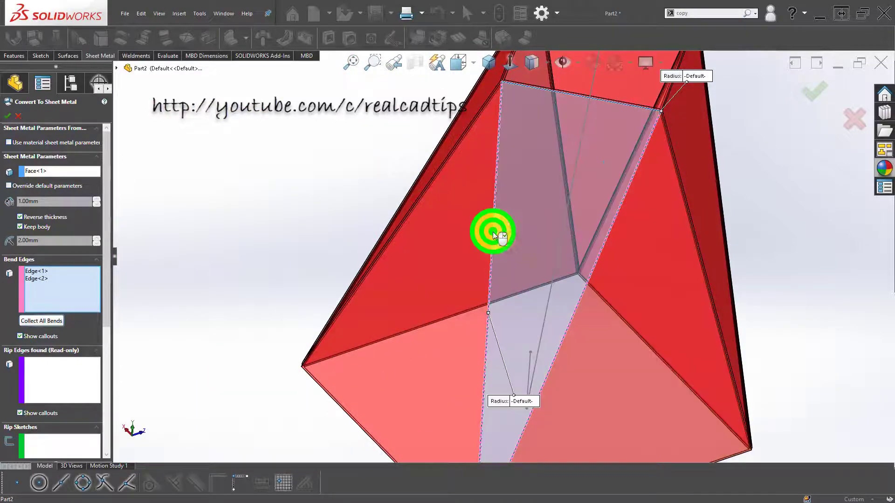
pyautogui.moveTo(500, 240); pyautogui.dragTo(565, 293, button='middle')
pyautogui.scroll(3, 565, 293)
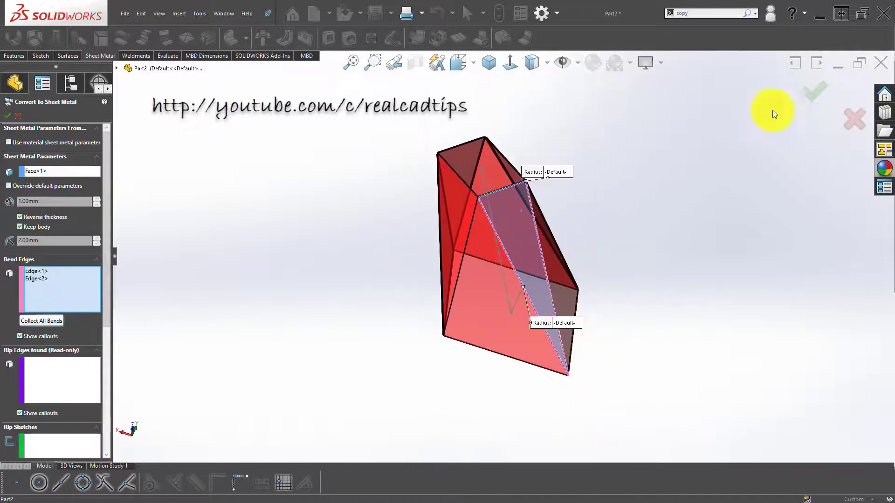
pyautogui.click(822, 88)
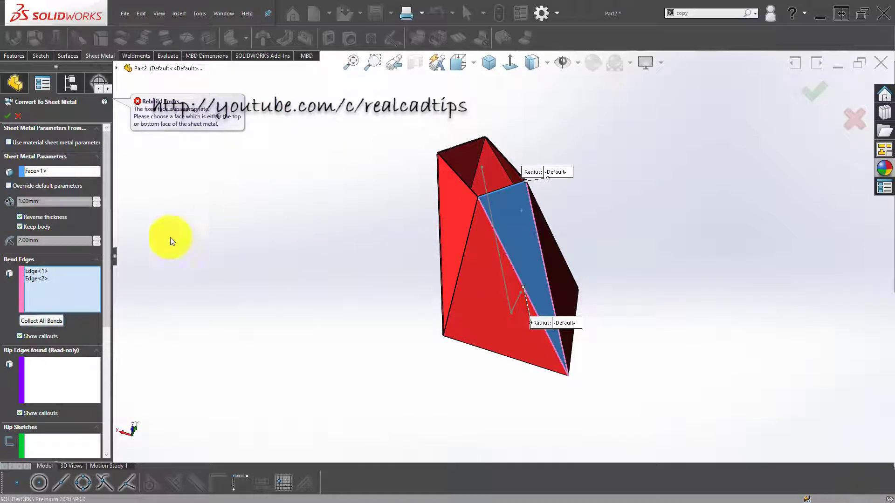
# - Examine the fixed face, its two bend edges and the adjoining upper corners of the transition
pyautogui.click(58, 170)
pyautogui.scroll(3, 569, 266)
pyautogui.moveTo(568, 267); pyautogui.dragTo(480, 254, button='middle')
pyautogui.click(76, 278)
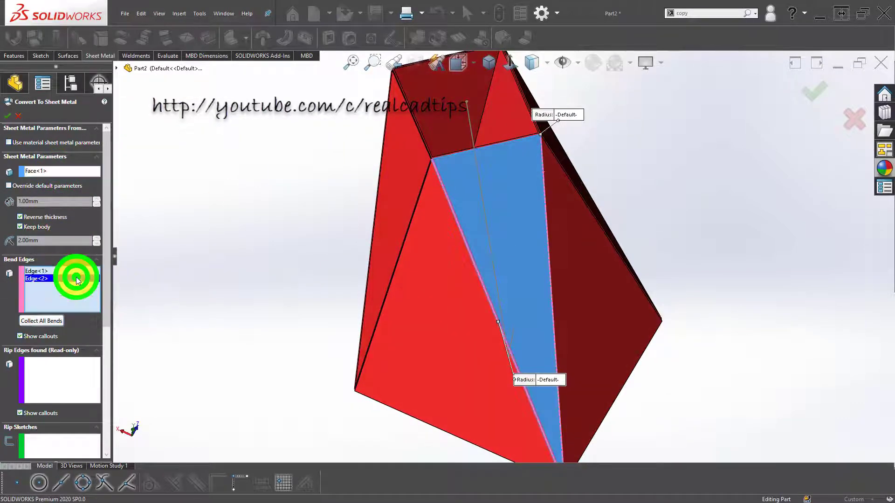
pyautogui.scroll(5, 452, 169)
pyautogui.scroll(-4, 507, 286)
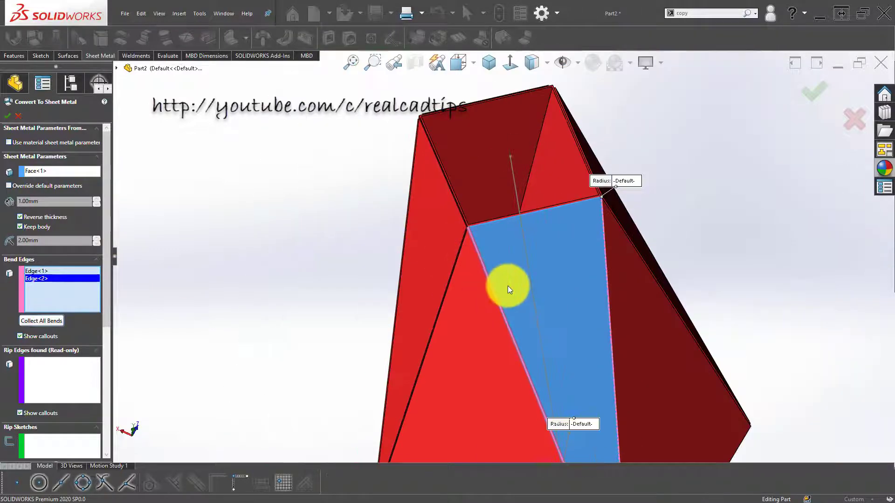
pyautogui.scroll(4, 477, 242)
pyautogui.scroll(3, 477, 242)
pyautogui.moveTo(485, 236); pyautogui.dragTo(494, 220, button='middle')
pyautogui.scroll(-6, 502, 224)
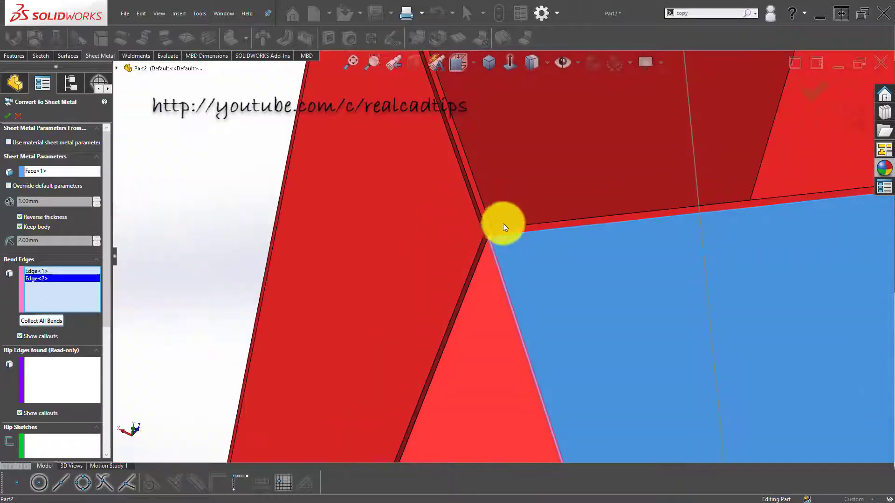
pyautogui.scroll(4, 644, 242)
pyautogui.scroll(-5, 584, 253)
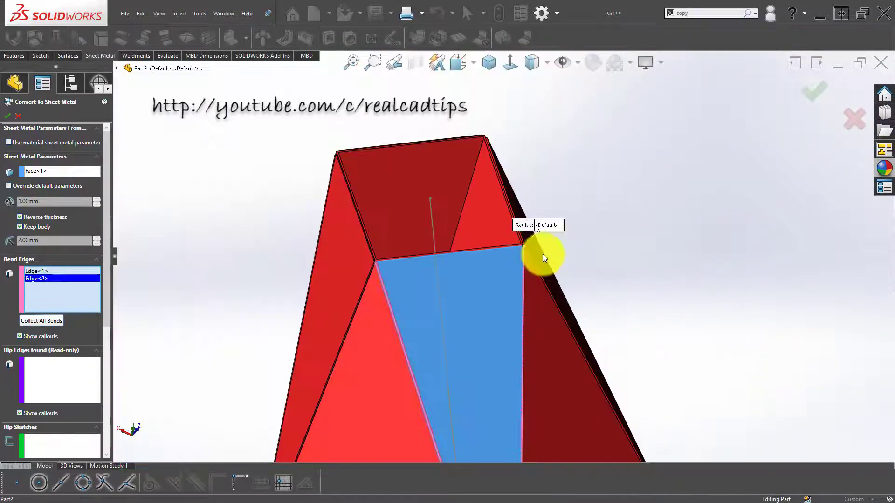
pyautogui.moveTo(525, 289); pyautogui.dragTo(482, 282, button='middle')
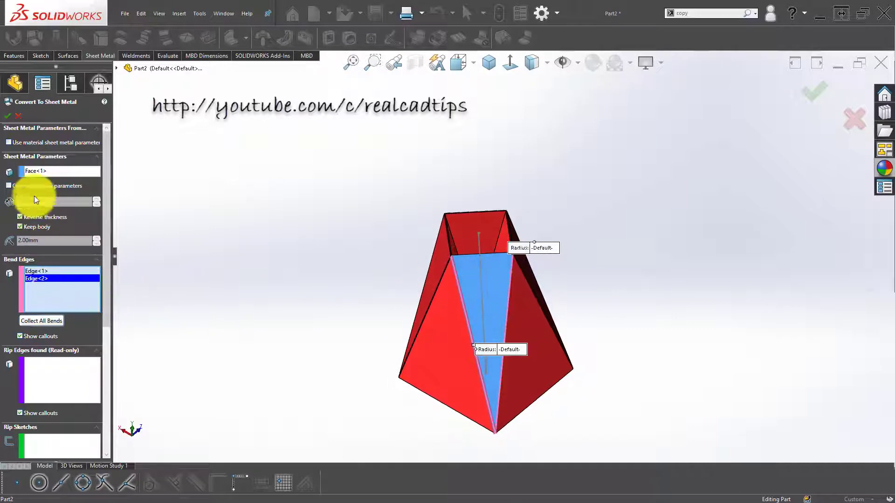
# - Clear the bend edge selections and reselect the two long side edges of the narrow fixed face as bend edges
pyautogui.click(49, 271)
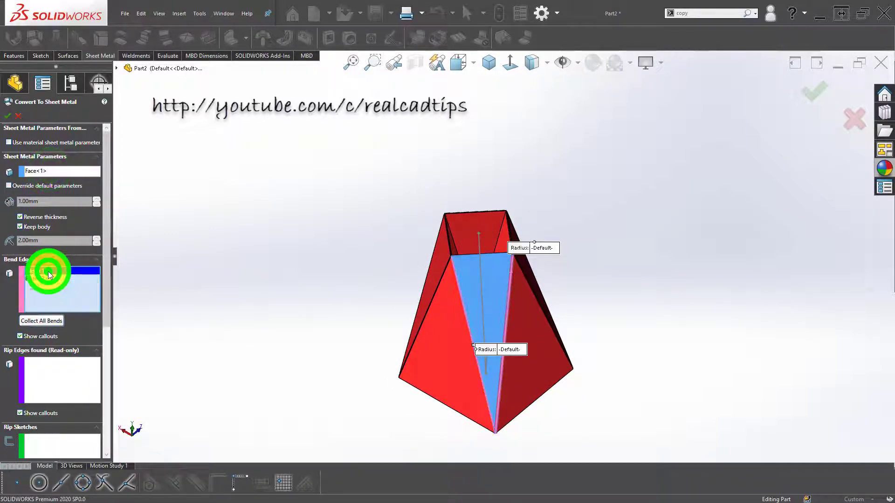
pyautogui.rightClick(48, 273)
pyautogui.click(68, 279)
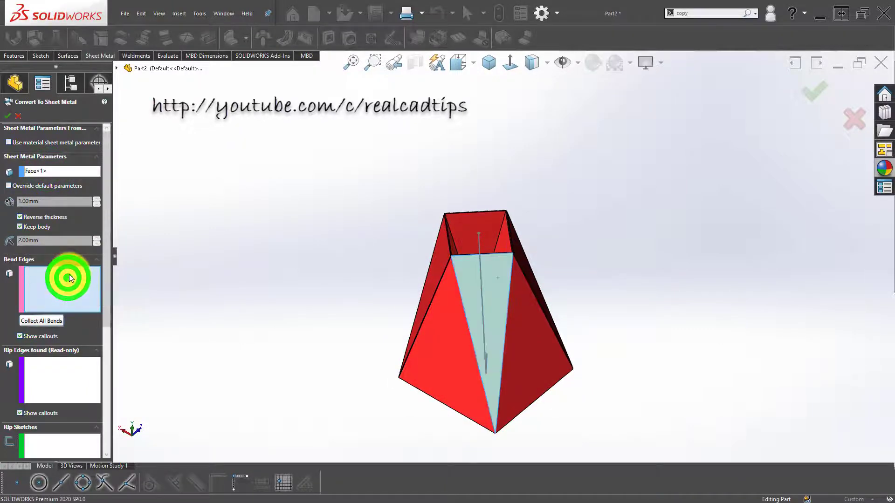
pyautogui.scroll(-5, 491, 349)
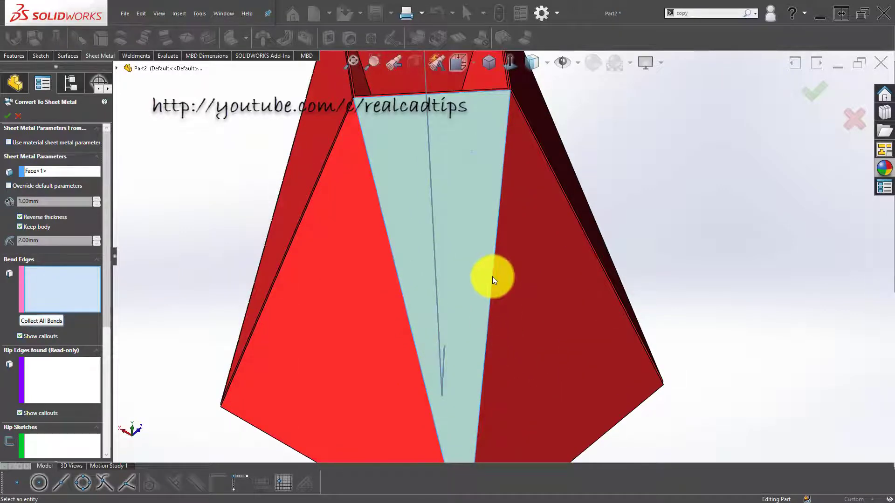
pyautogui.click(492, 276)
pyautogui.click(402, 290)
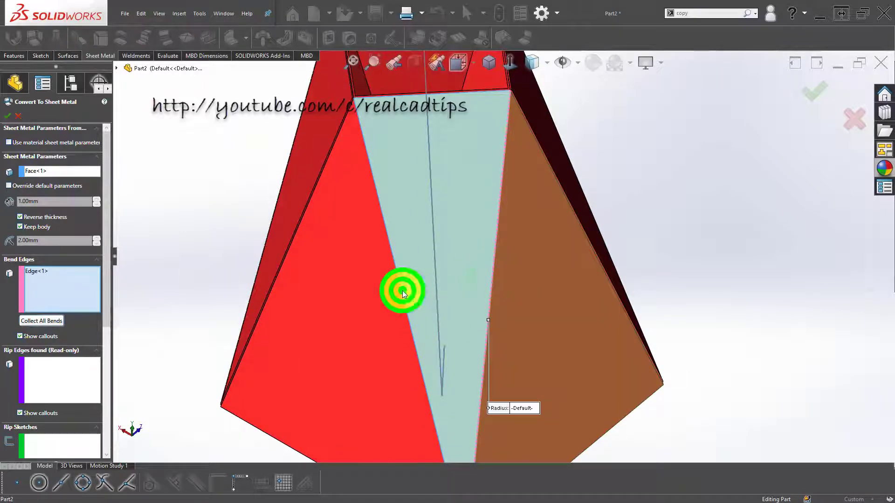
pyautogui.click(402, 292)
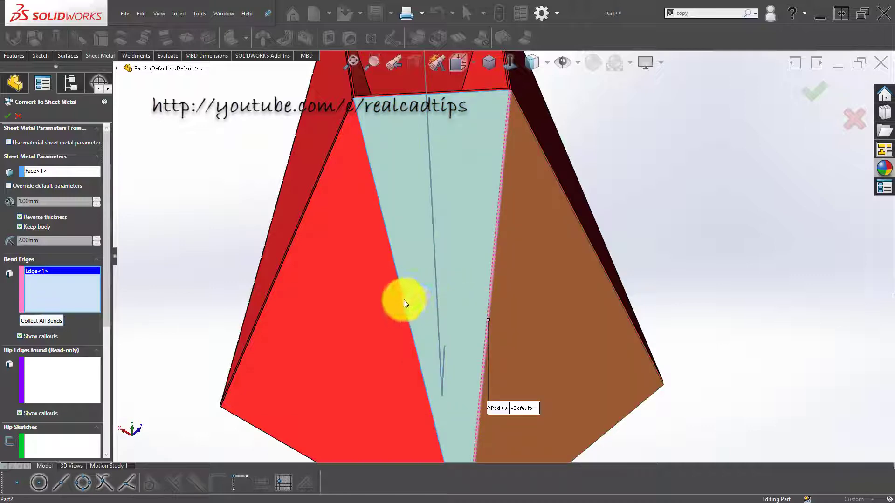
pyautogui.click(403, 299)
pyautogui.click(401, 300)
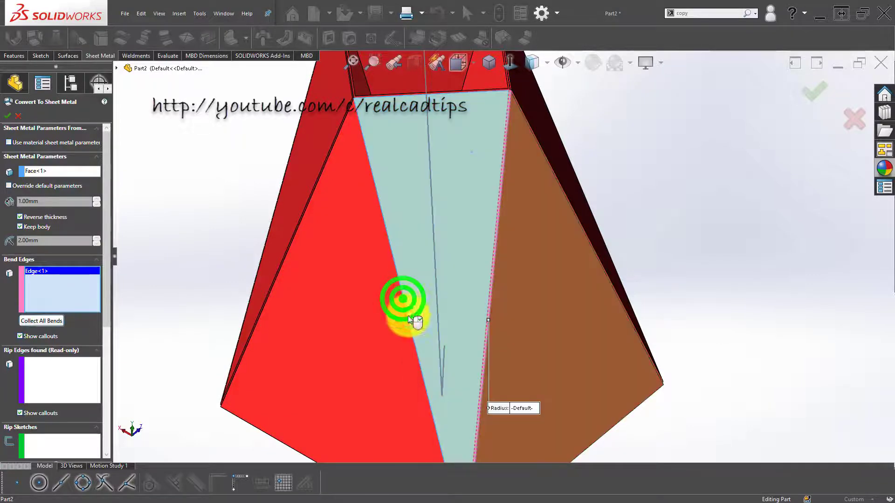
pyautogui.moveTo(407, 315); pyautogui.dragTo(441, 410, button='middle')
pyautogui.scroll(-4, 441, 410)
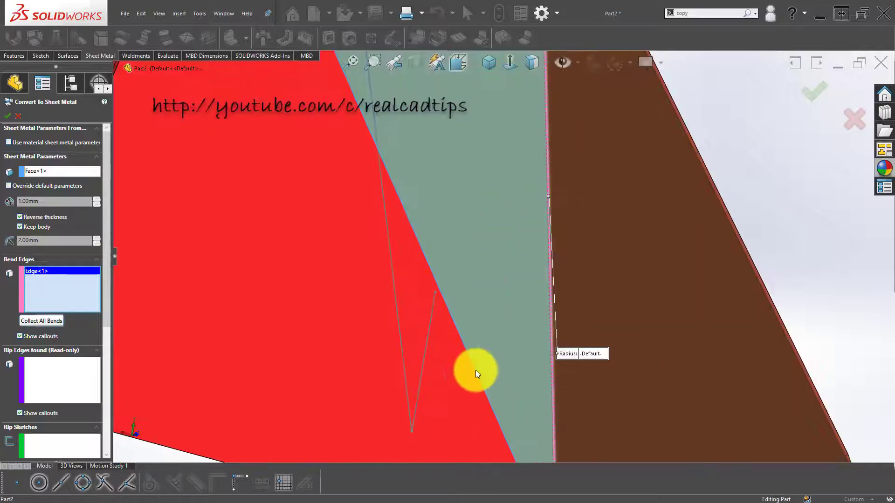
pyautogui.click(475, 371)
# - Clear the fixed face and both bend edges from the sheet metal conversion
pyautogui.scroll(5, 473, 370)
pyautogui.moveTo(471, 369); pyautogui.dragTo(387, 401, button='middle')
pyautogui.scroll(-5, 412, 376)
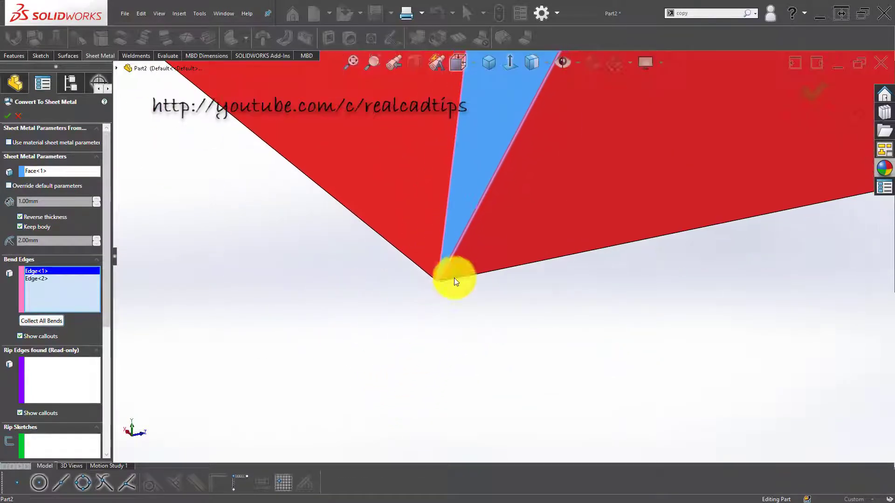
pyautogui.moveTo(454, 278); pyautogui.dragTo(501, 232, button='middle')
pyautogui.scroll(12, 537, 274)
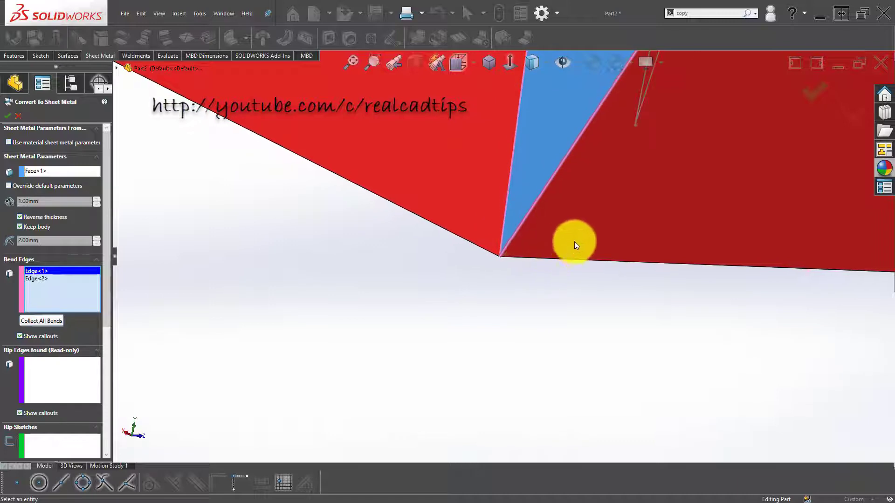
pyautogui.click(37, 172)
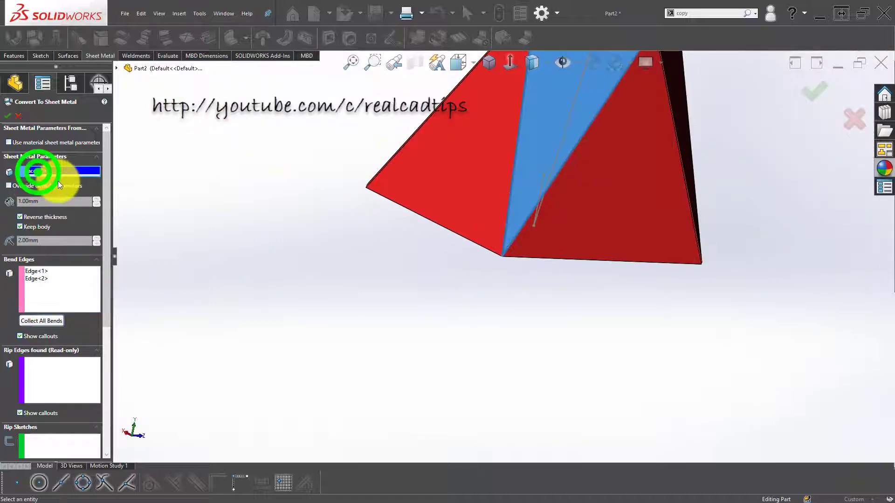
pyautogui.rightClick(23, 171)
pyautogui.click(28, 174)
pyautogui.click(35, 293)
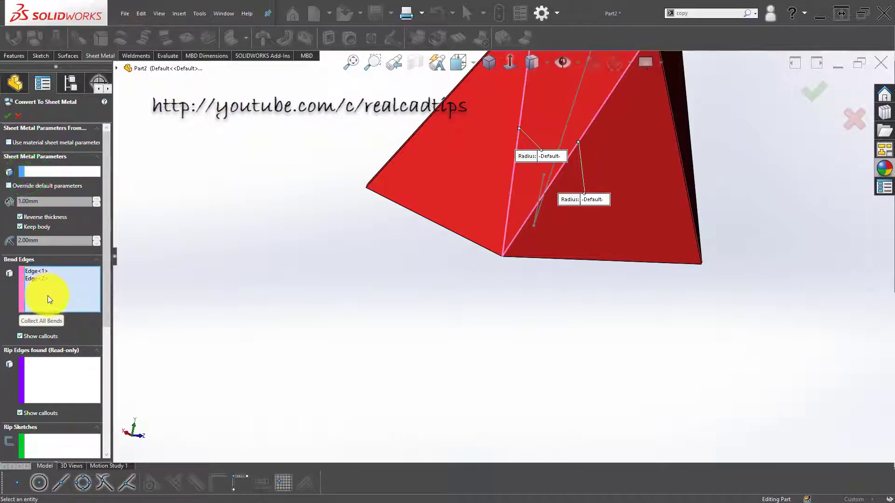
pyautogui.rightClick(48, 284)
pyautogui.click(68, 291)
# - Set the adjacent large triangular face as the fixed face and add the narrow face's two long edges as bend edges
pyautogui.click(74, 176)
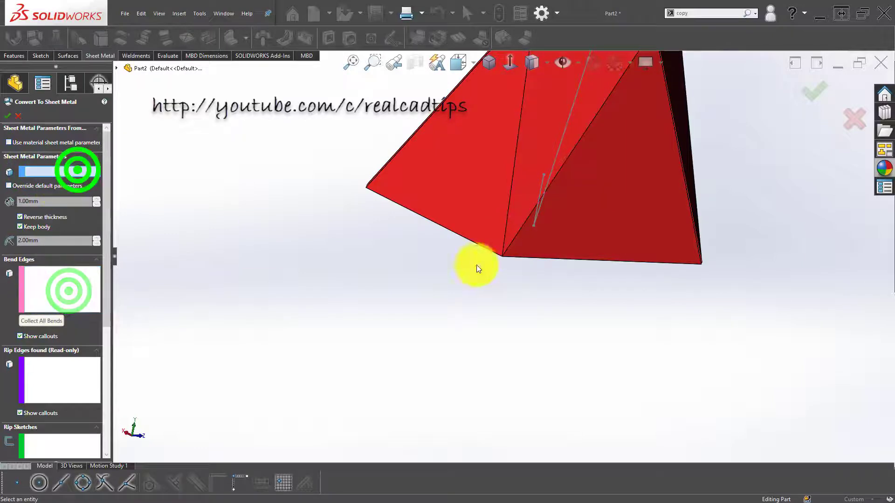
pyautogui.scroll(2, 494, 251)
pyautogui.click(606, 194)
pyautogui.scroll(-3, 566, 165)
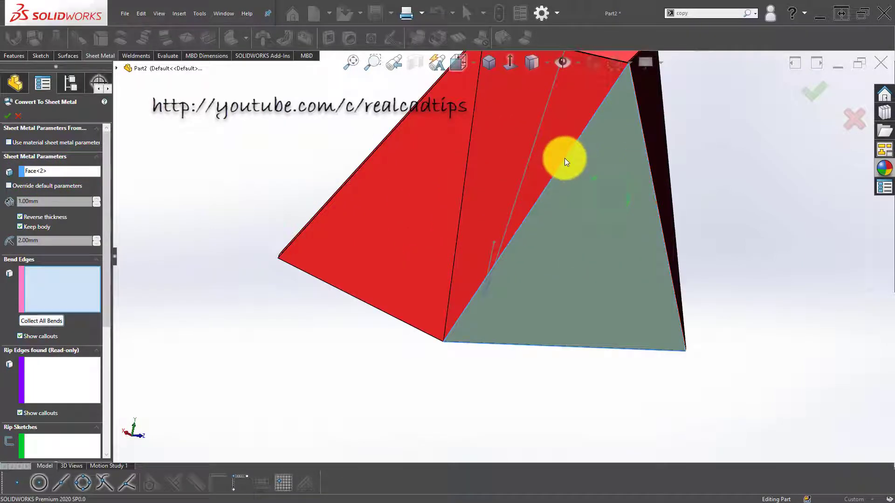
pyautogui.click(564, 162)
pyautogui.click(468, 154)
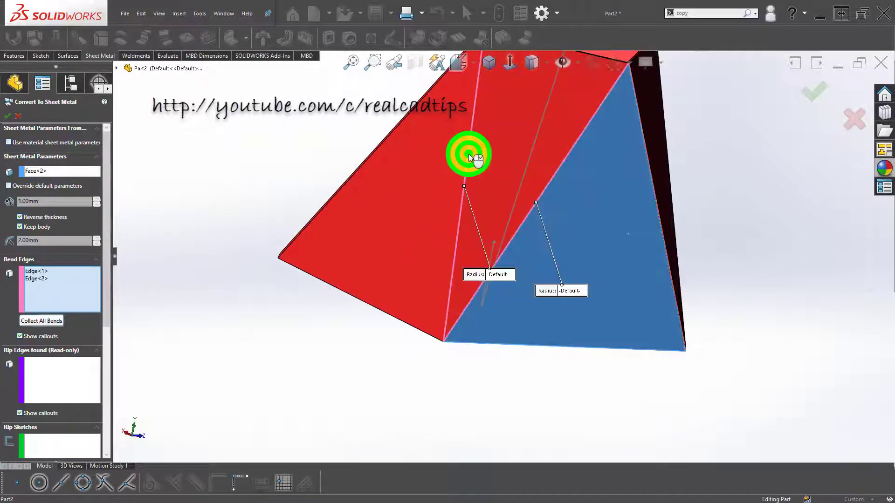
# - Turn off the Keep body option and try to complete the conversion
pyautogui.scroll(3, 516, 218)
pyautogui.moveTo(516, 218); pyautogui.dragTo(520, 245, button='middle')
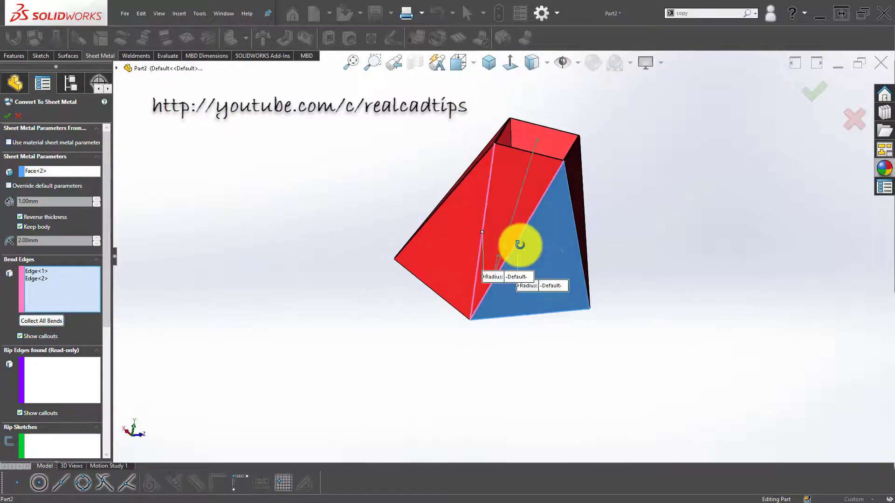
pyautogui.click(809, 95)
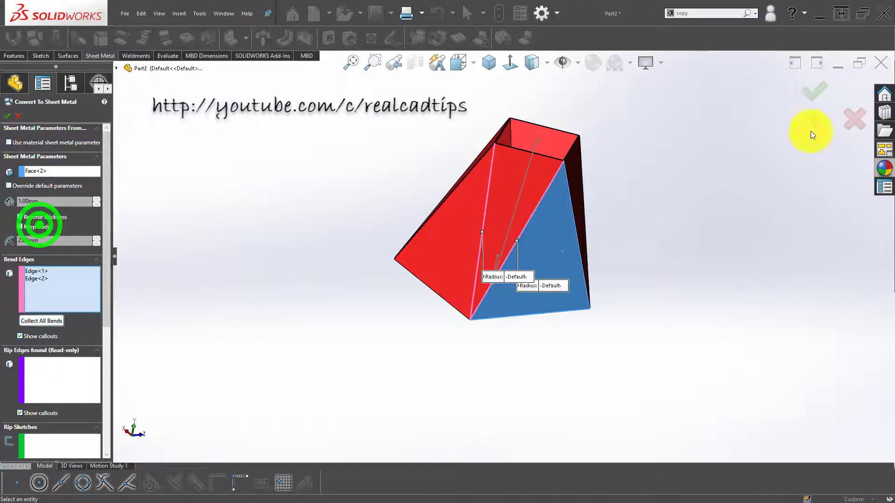
pyautogui.click(800, 99)
pyautogui.click(815, 92)
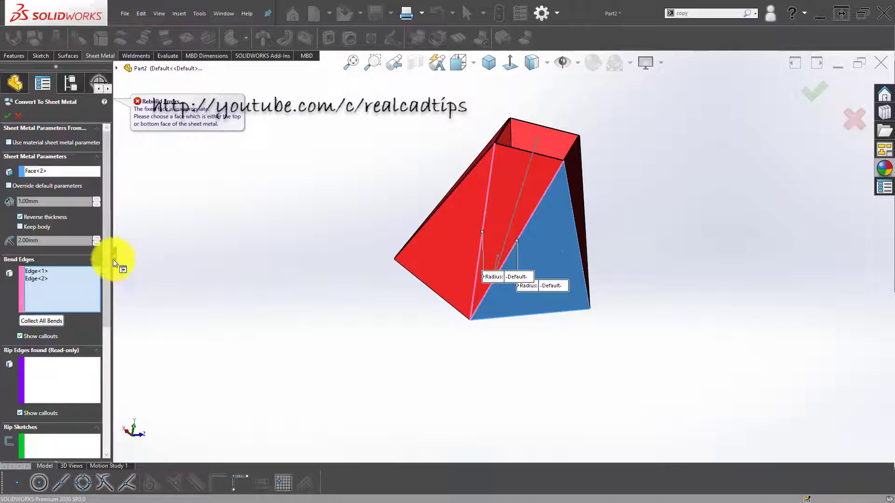
# - Clear the fixed face and bend edges, and set the narrow triangular face below the upper square edge as the fixed face
pyautogui.rightClick(69, 172)
pyautogui.click(53, 181)
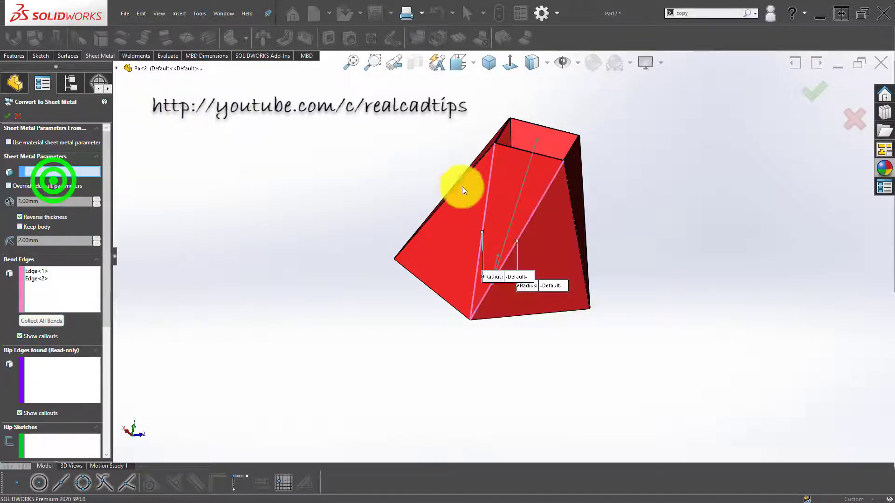
pyautogui.click(512, 175)
pyautogui.rightClick(69, 280)
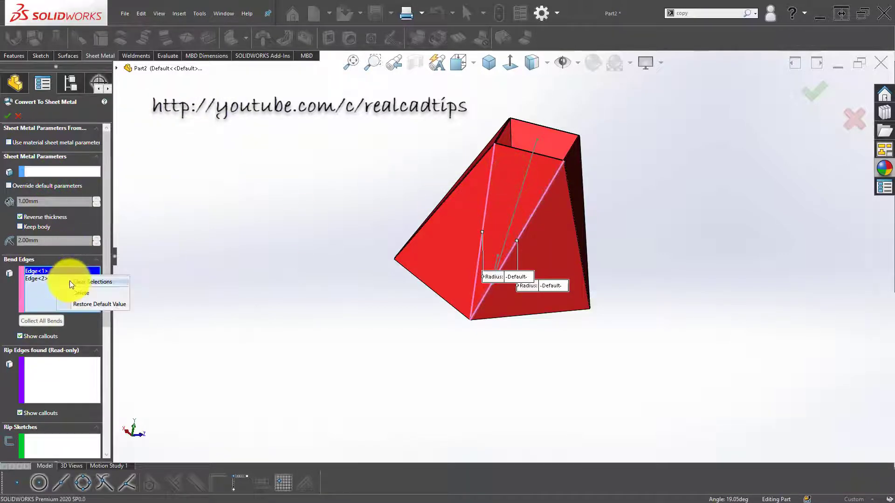
pyautogui.click(74, 282)
pyautogui.click(69, 171)
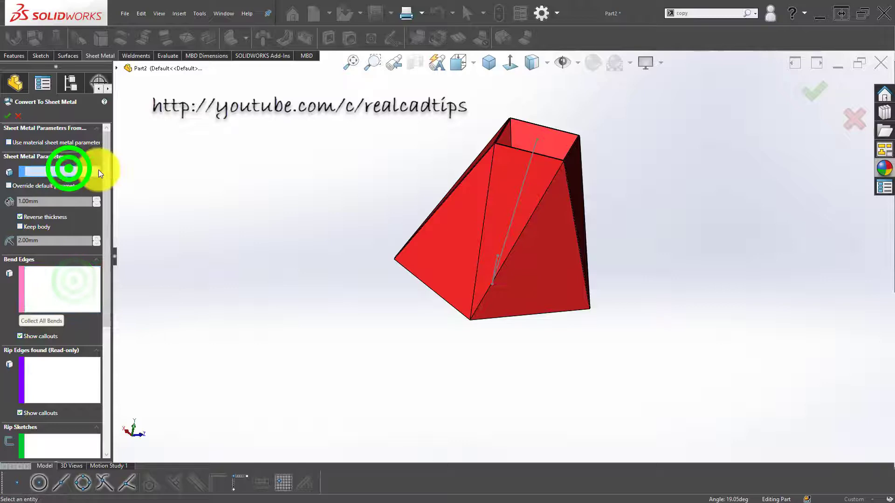
pyautogui.click(511, 191)
pyautogui.scroll(-3, 509, 193)
pyautogui.click(501, 195)
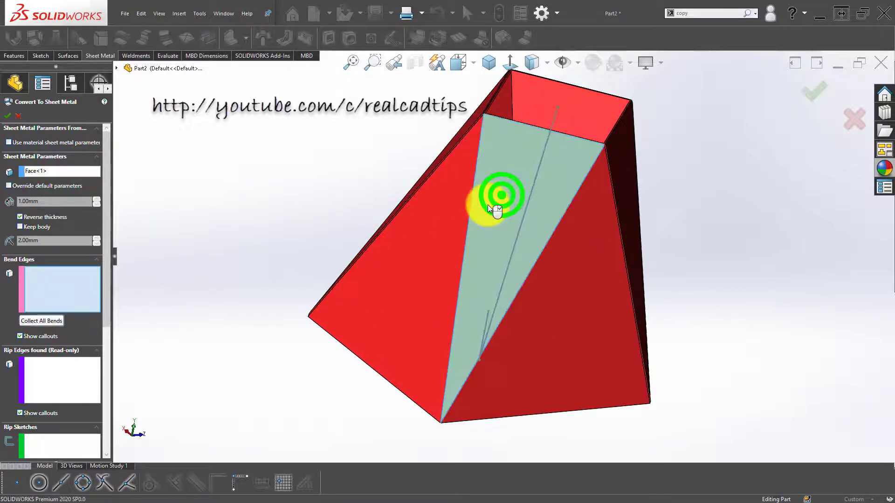
# - Add the narrow face's two long side edges as bend edges with the default radius and complete the second sheet metal conversion
pyautogui.moveTo(493, 208); pyautogui.dragTo(463, 182, button='middle')
pyautogui.scroll(-5, 472, 167)
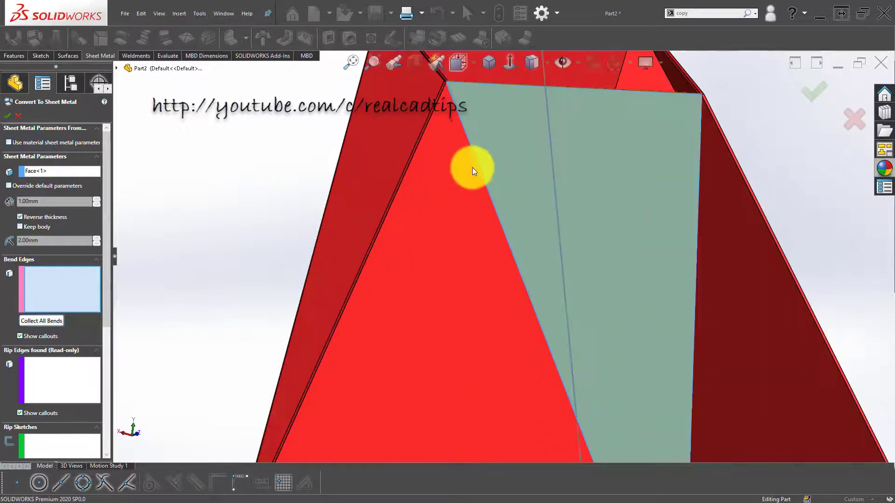
pyautogui.click(476, 160)
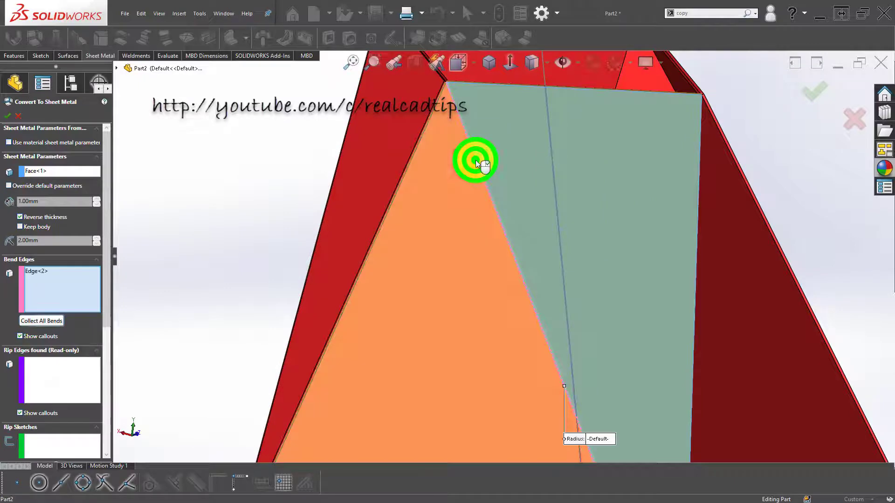
pyautogui.click(700, 185)
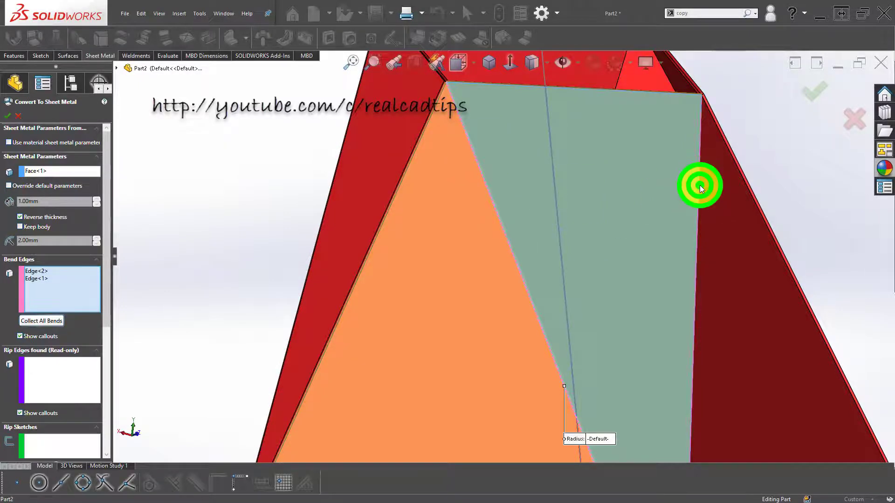
pyautogui.scroll(5, 700, 186)
pyautogui.click(814, 91)
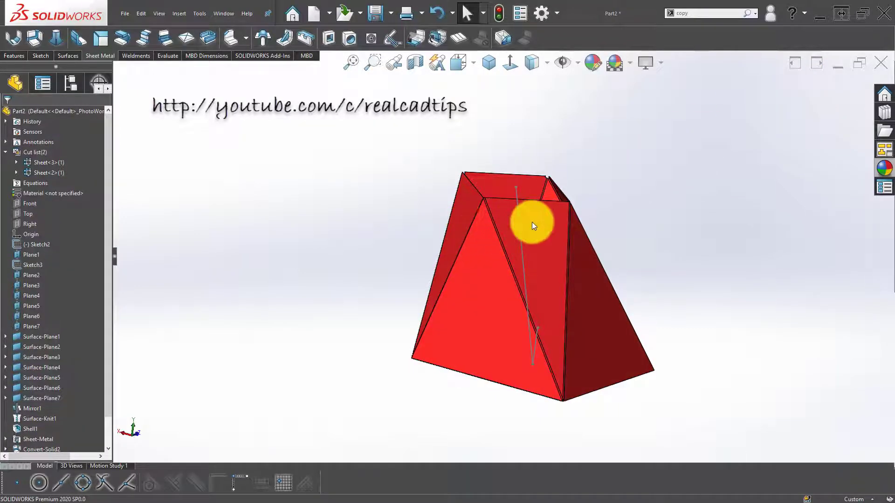
# - Inspect the corner gap and bends of the converted transition and highlight each of the two sheet bodies in the cut list
pyautogui.scroll(-2, 534, 222)
pyautogui.moveTo(524, 220); pyautogui.dragTo(506, 222, button='middle')
pyautogui.scroll(-4, 505, 222)
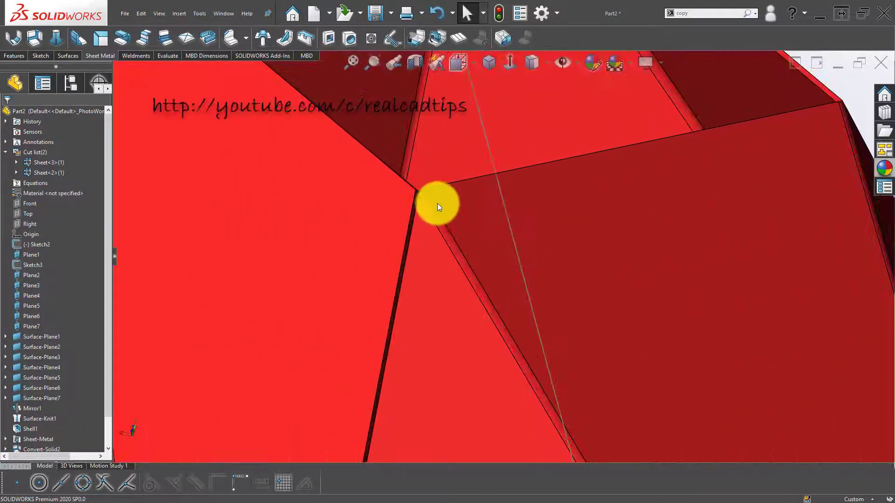
pyautogui.moveTo(427, 223); pyautogui.dragTo(592, 218, button='middle')
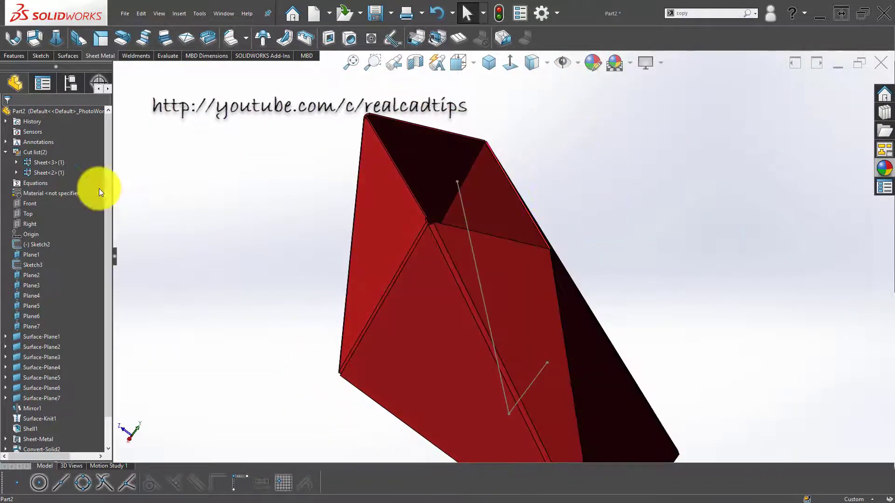
pyautogui.click(49, 161)
pyautogui.moveTo(525, 274); pyautogui.dragTo(468, 240, button='middle')
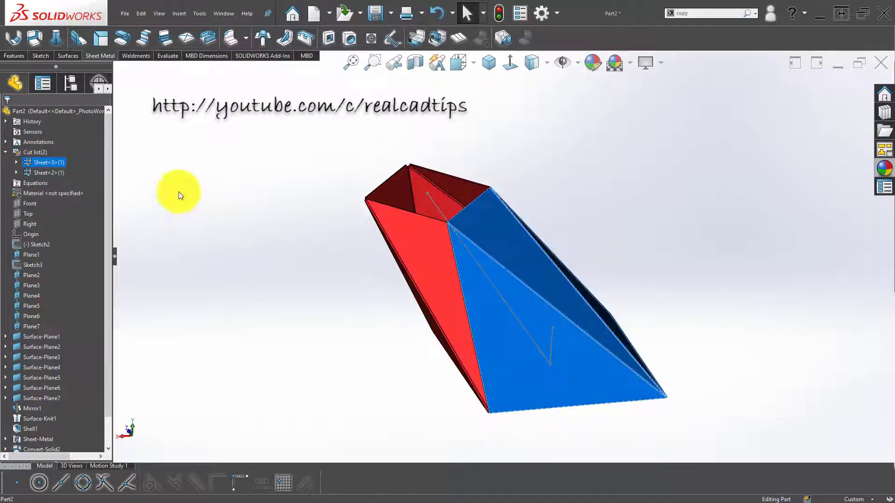
pyautogui.click(53, 173)
pyautogui.moveTo(317, 295); pyautogui.dragTo(631, 315, button='middle')
pyautogui.click(721, 346)
pyautogui.click(280, 228)
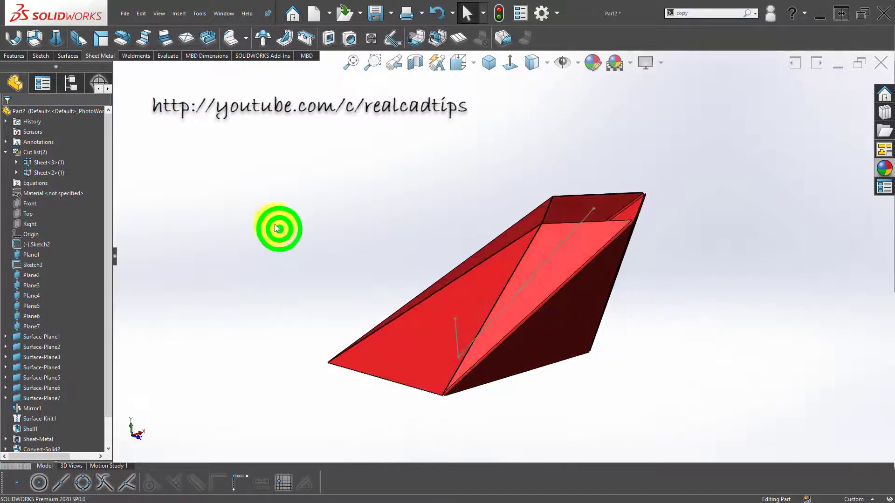
pyautogui.click(487, 63)
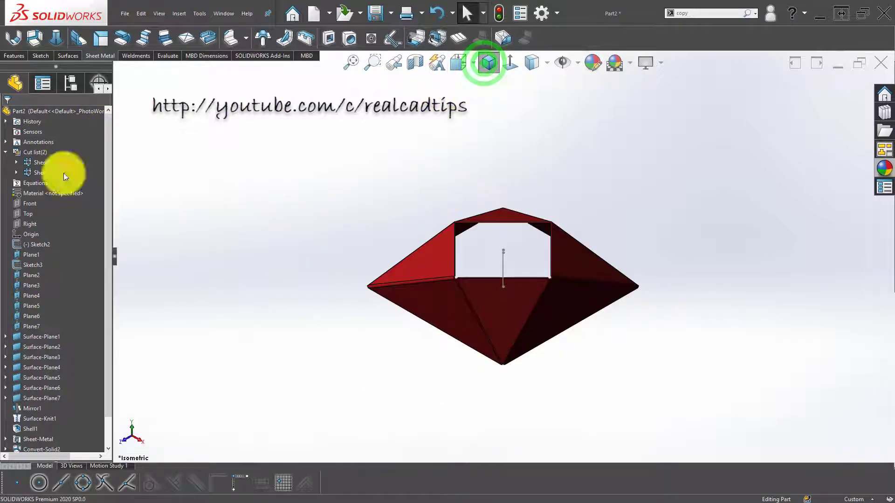
pyautogui.rightClick(30, 154)
pyautogui.click(85, 230)
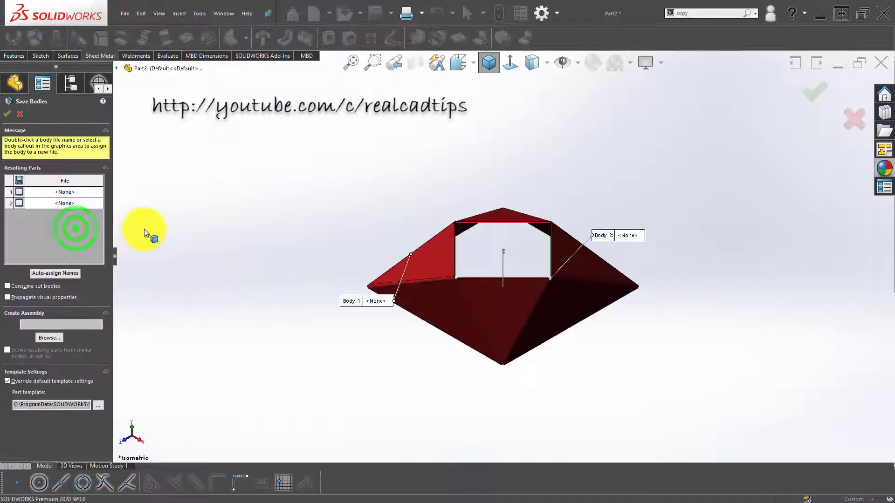
pyautogui.click(44, 274)
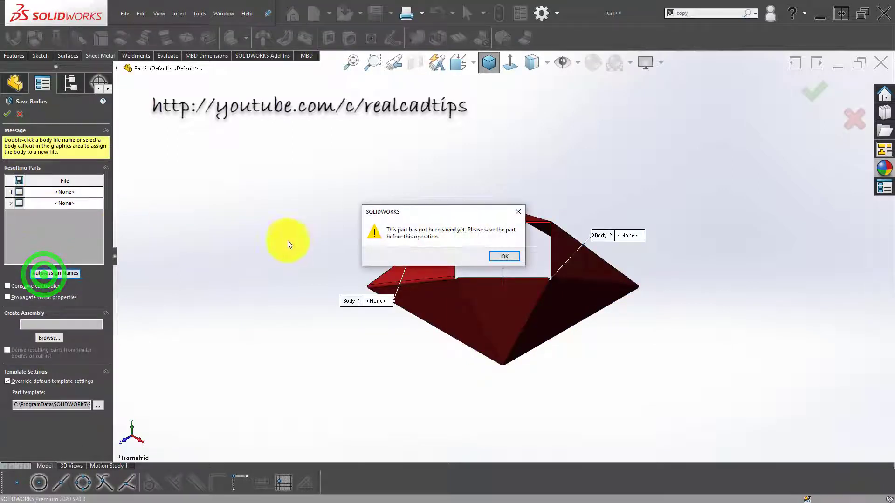
pyautogui.click(499, 256)
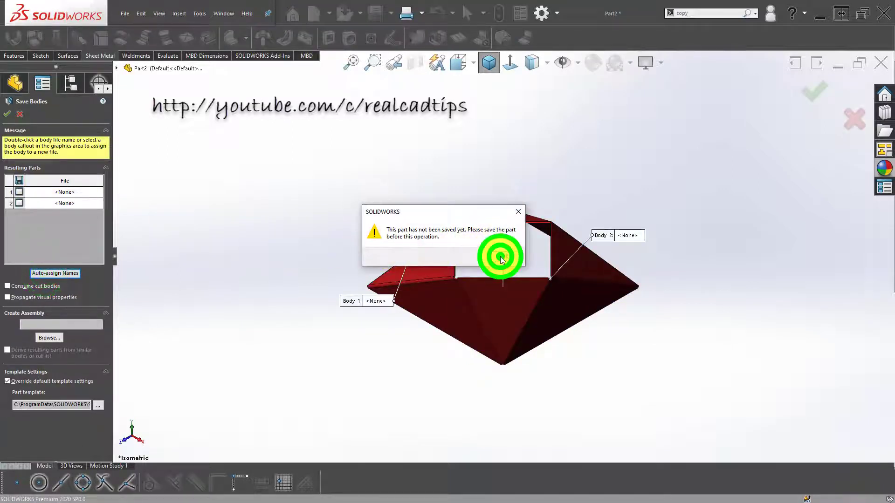
pyautogui.click(18, 192)
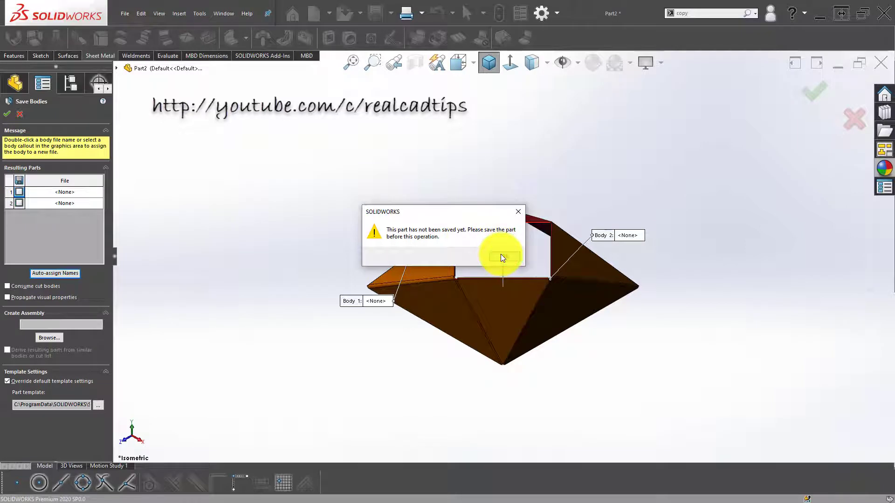
pyautogui.click(503, 257)
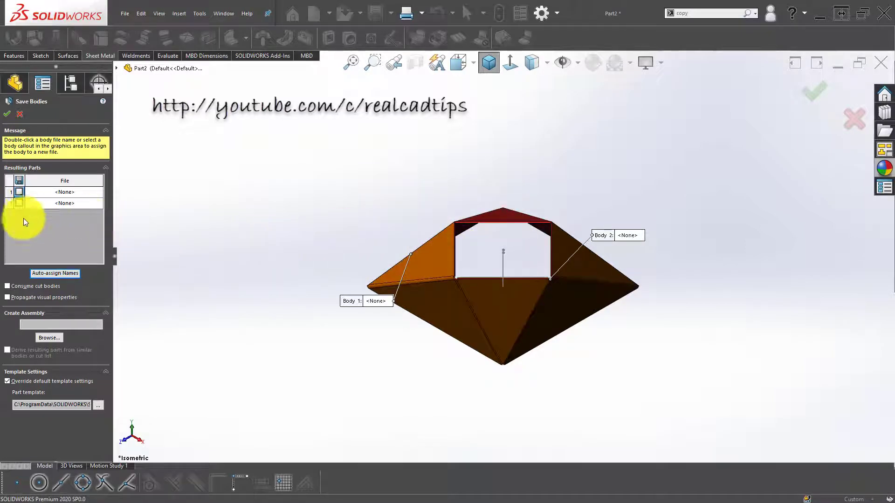
pyautogui.click(19, 114)
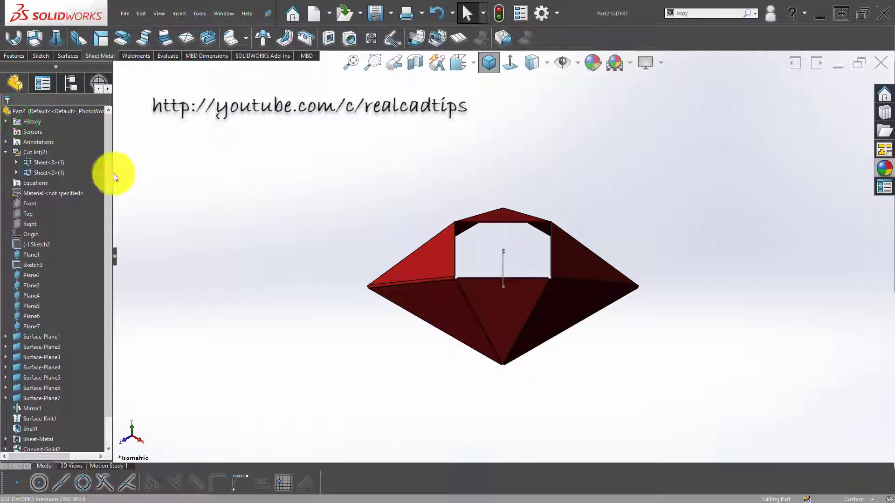
# - Save both cut-list sheet bodies as separate part files with auto-assigned names
pyautogui.rightClick(26, 152)
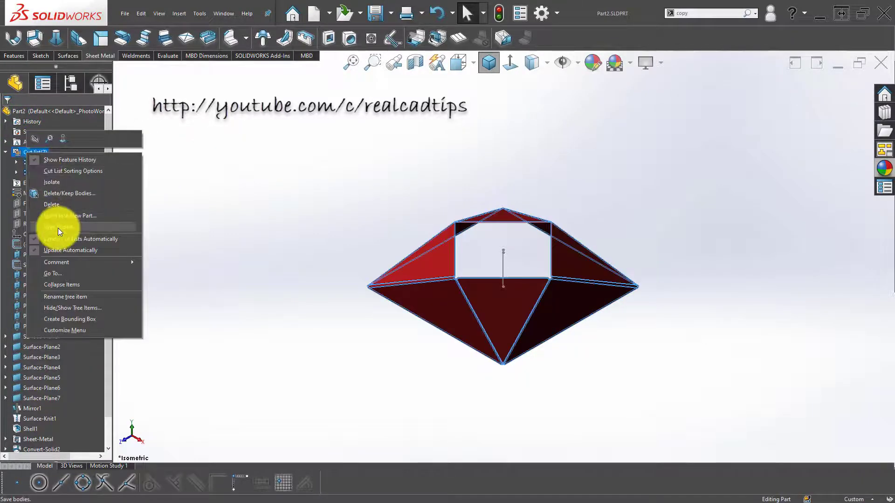
pyautogui.click(58, 228)
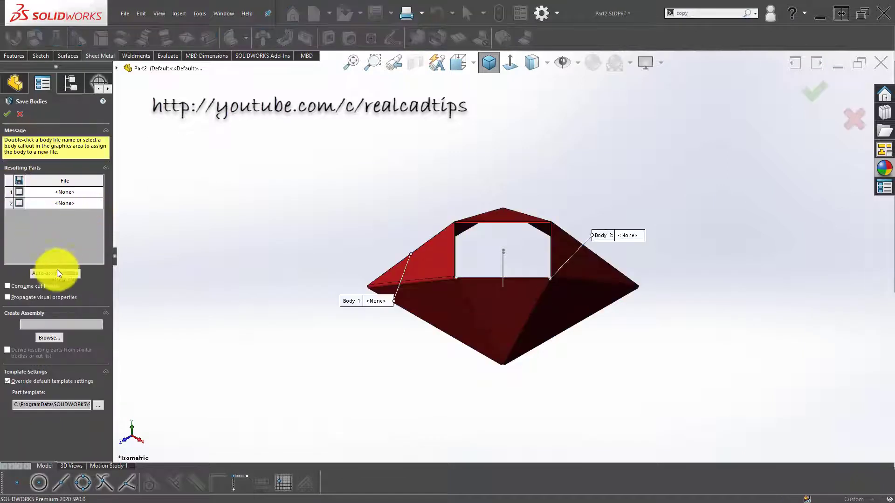
pyautogui.click(57, 272)
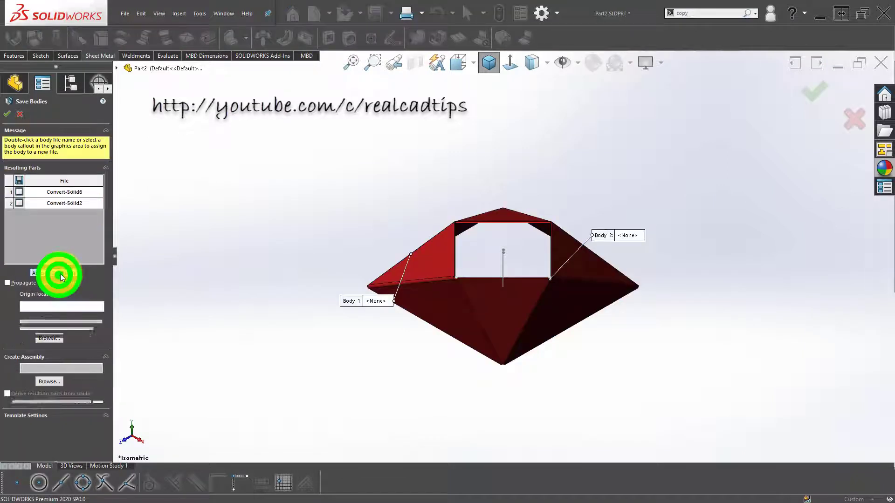
pyautogui.click(9, 113)
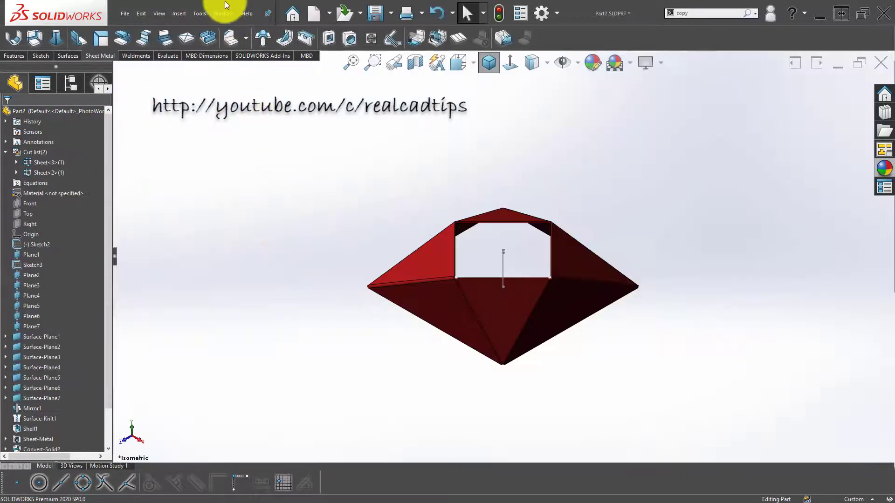
# - Switch to the Convert-Solid6 part and insert bends with the narrow middle triangular face fixed and a 0.7366 mm bend radius
pyautogui.click(220, 13)
pyautogui.click(266, 144)
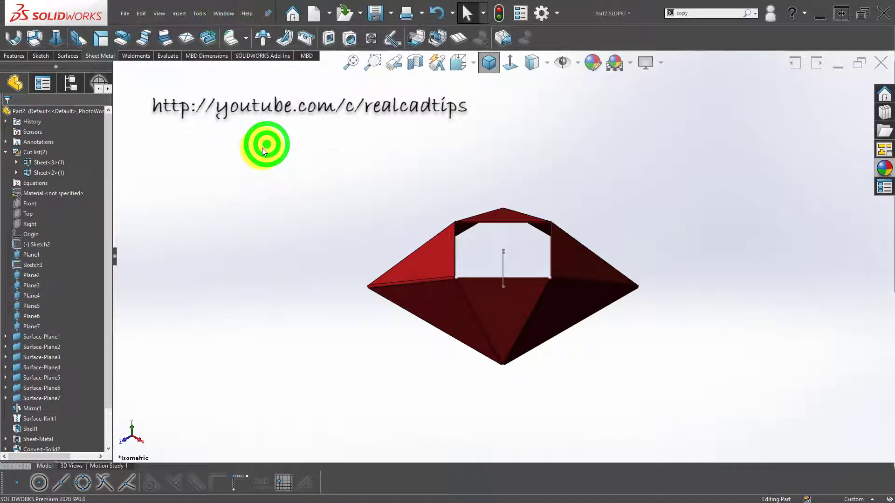
pyautogui.moveTo(320, 180); pyautogui.dragTo(466, 261, button='middle')
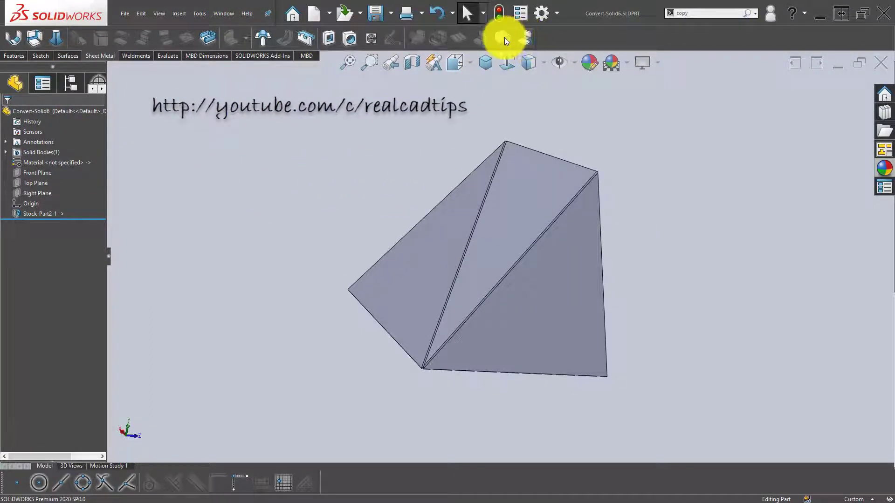
pyautogui.click(530, 37)
pyautogui.click(530, 206)
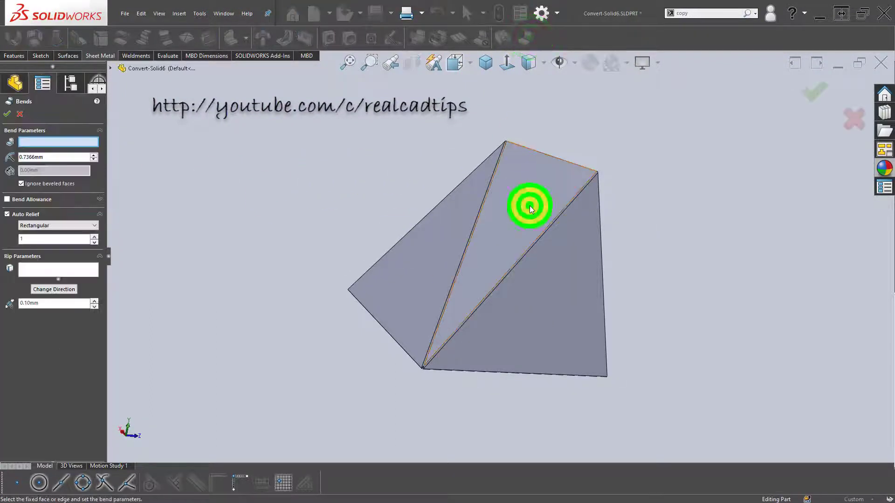
pyautogui.click(821, 90)
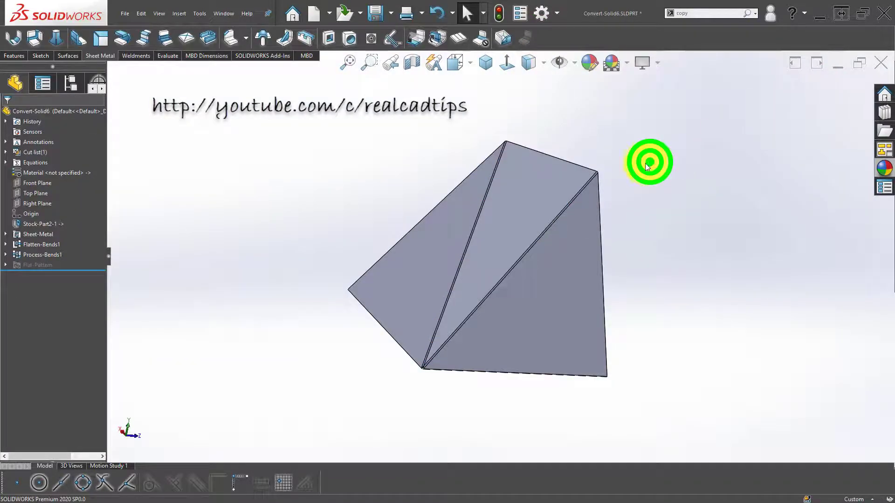
pyautogui.click(327, 216)
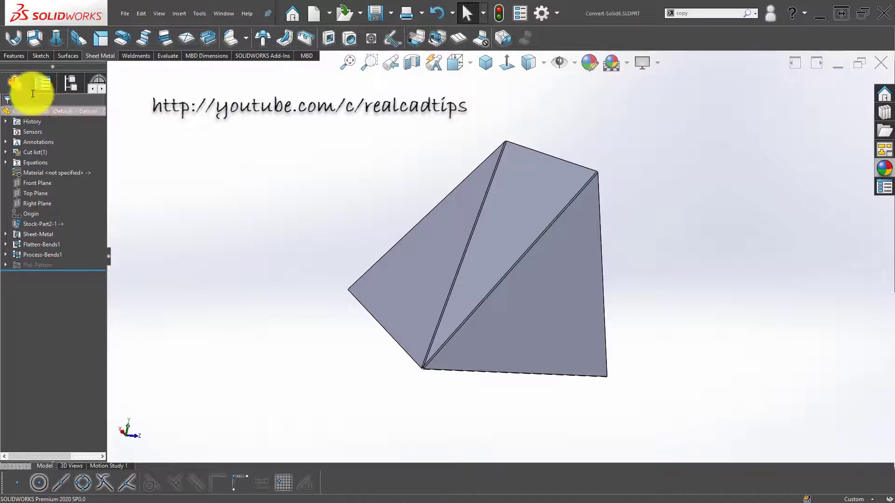
# - Save the Convert-Solid6 part and close it
pyautogui.hotkey('ctrl', 's')
pyautogui.click(382, 147)
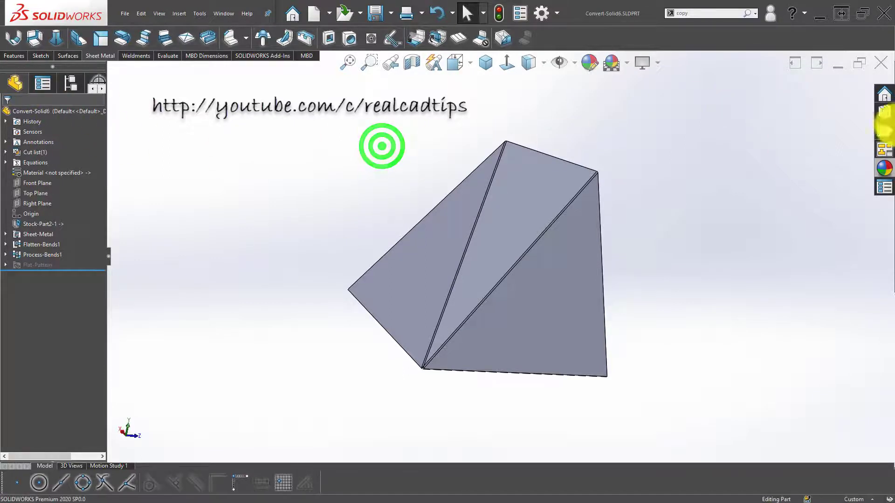
pyautogui.click(880, 69)
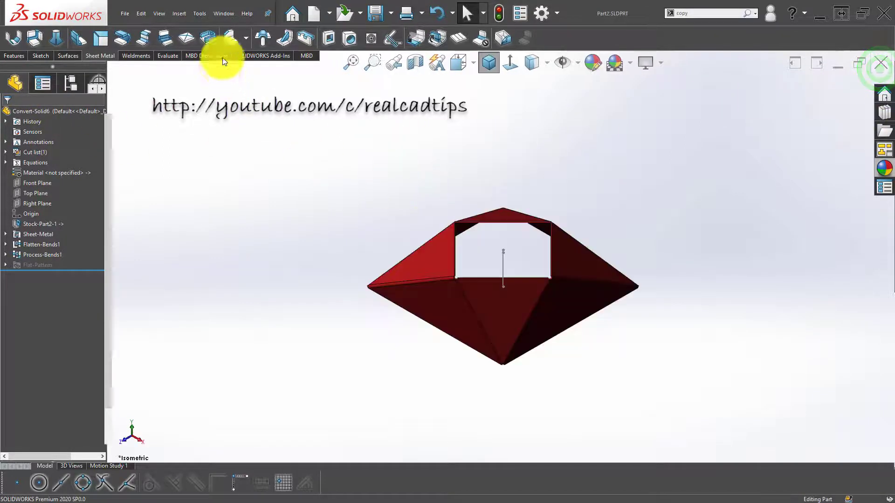
# - Switch to the Convert-Solid2 part and insert bends with the triangular face below the upper square edge fixed and a 0.7366 mm bend radius
pyautogui.click(224, 13)
pyautogui.click(272, 145)
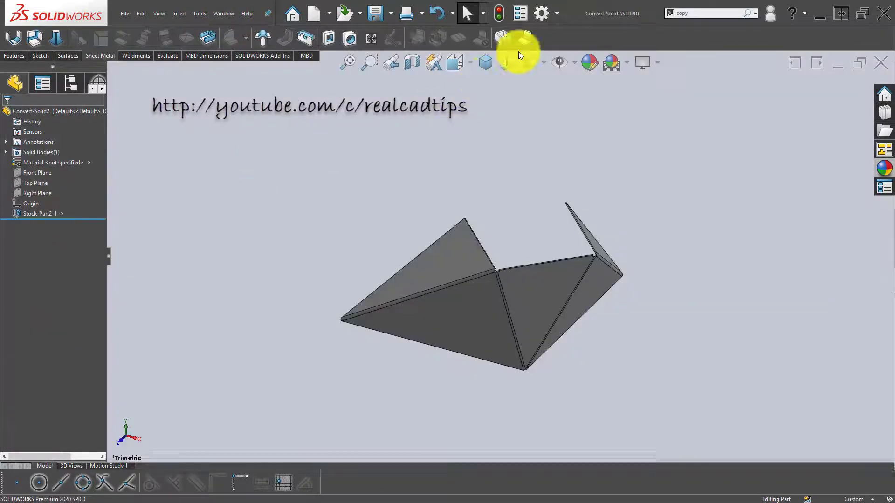
pyautogui.click(532, 36)
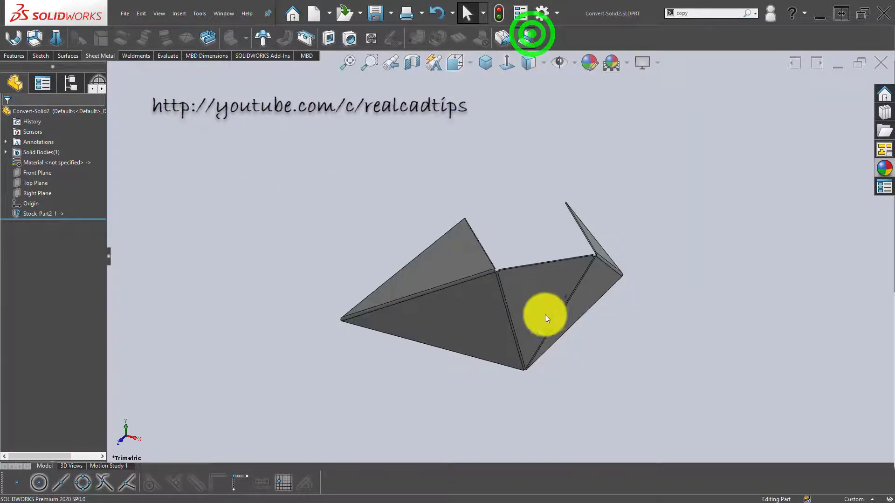
pyautogui.moveTo(471, 319); pyautogui.dragTo(558, 250, button='middle')
pyautogui.click(560, 250)
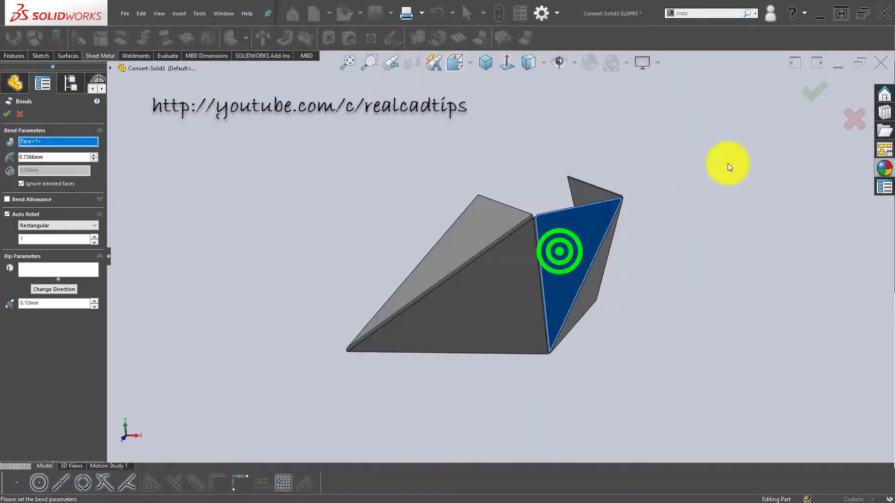
pyautogui.click(814, 92)
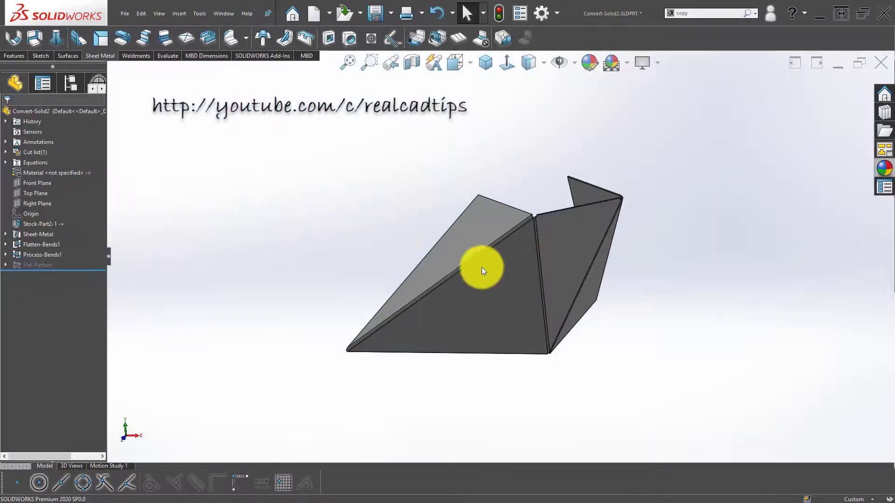
pyautogui.click(357, 222)
# - Save the Convert-Solid2 part and close it to return to the Part2 model
pyautogui.click(375, 13)
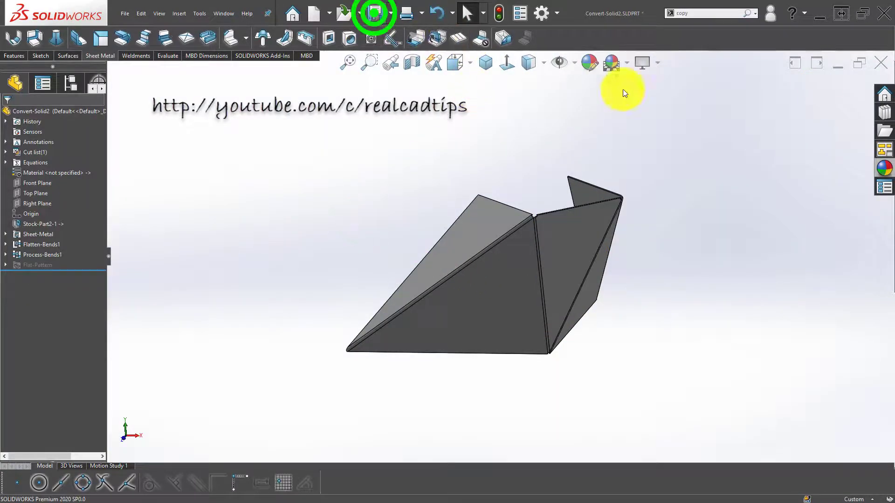
pyautogui.click(883, 57)
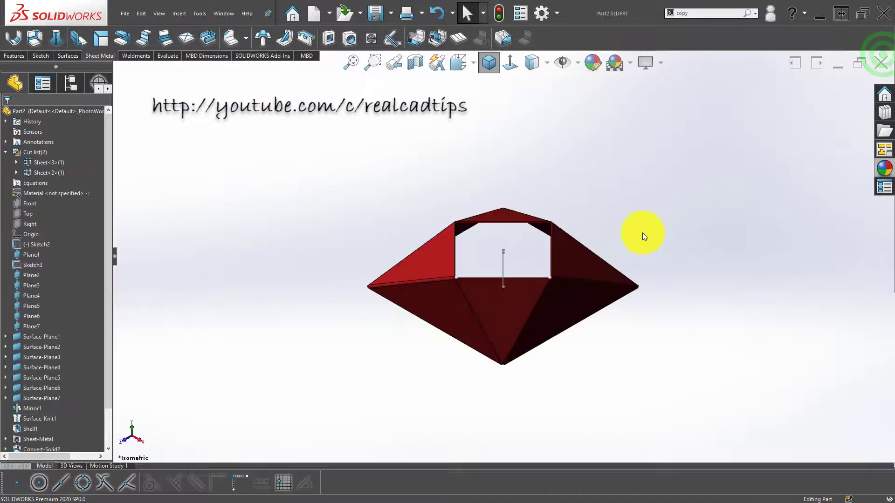
pyautogui.click(339, 146)
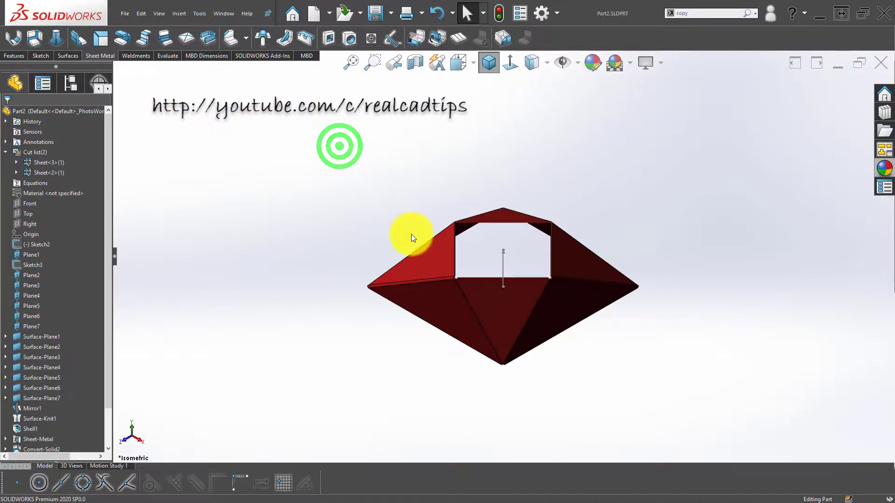